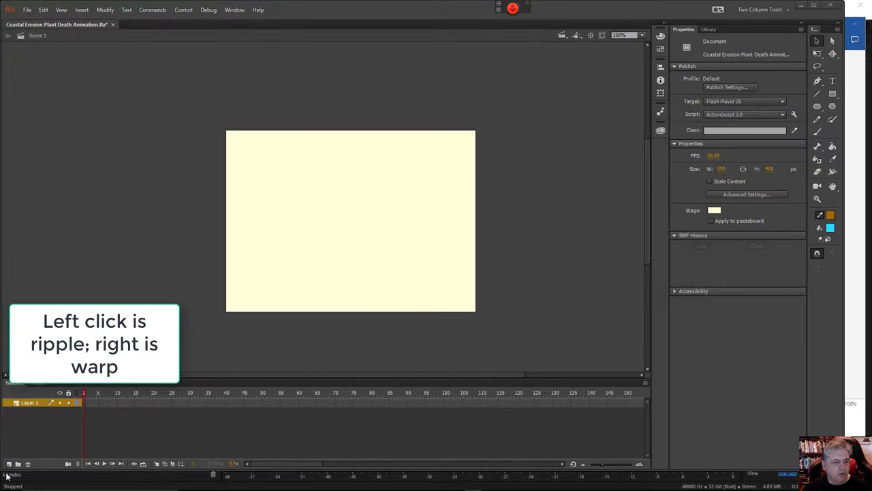
- Add three new layers above Layer 1 in the timeline
click(8, 465)
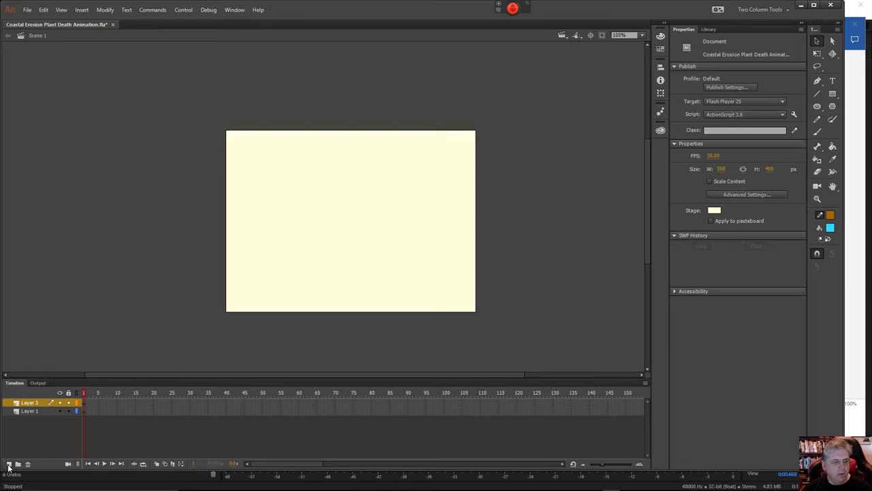
click(9, 465)
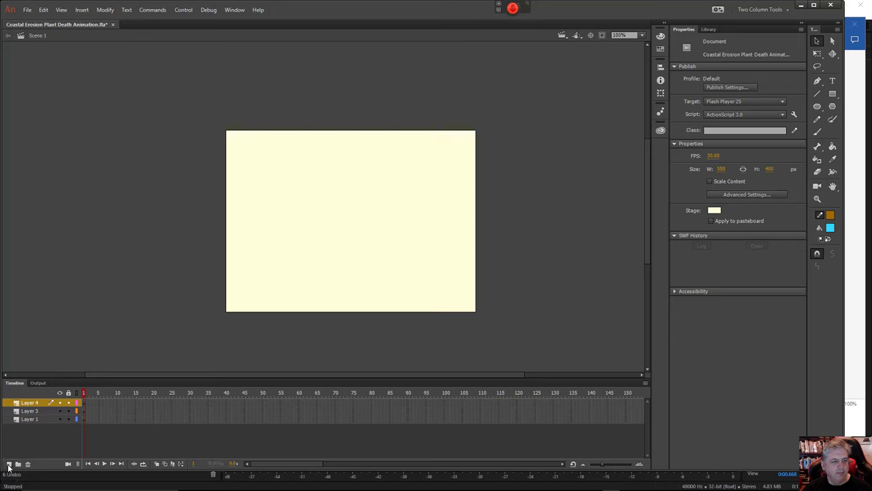
click(8, 465)
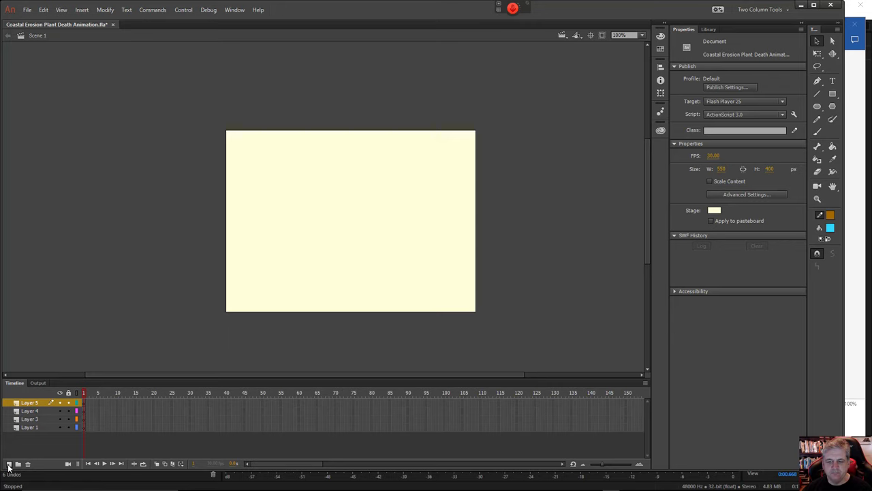
mouse_move(235, 484)
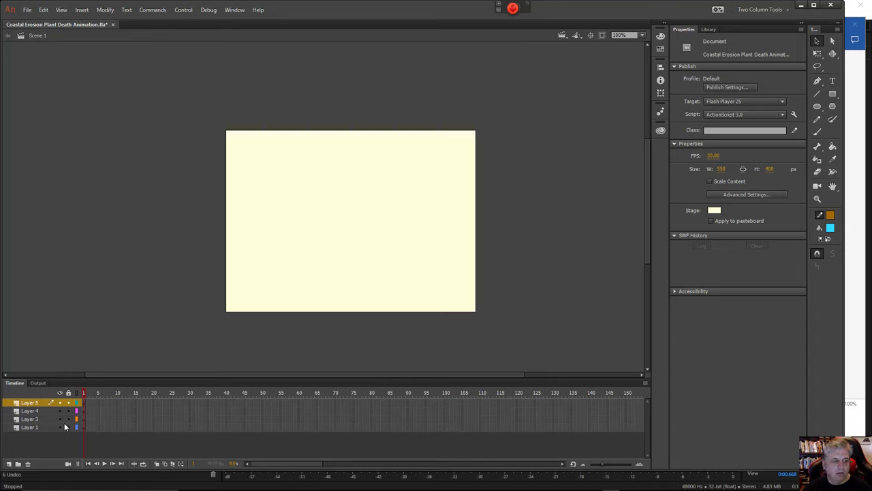
- On Layer 3, draw a bright blue rectangle with a matching 0.10 stippled stroke, covering the stage's lower half and overlapping its side and bottom edges
click(46, 424)
click(38, 419)
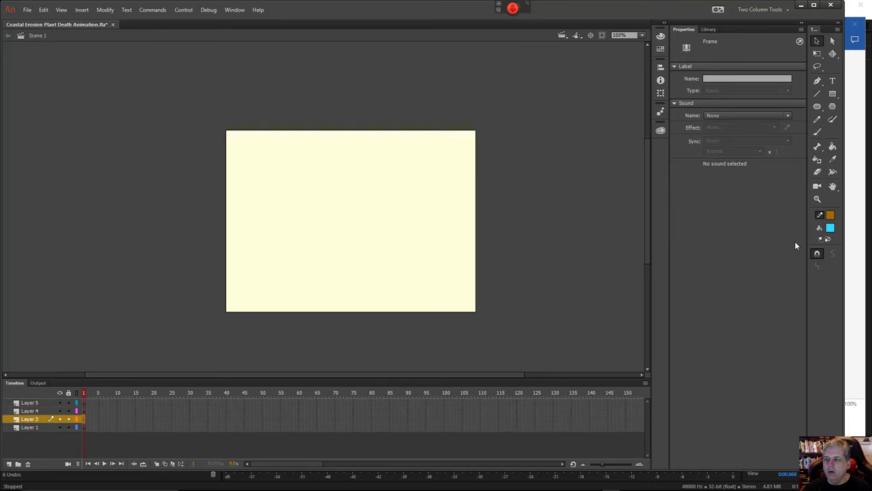
click(832, 97)
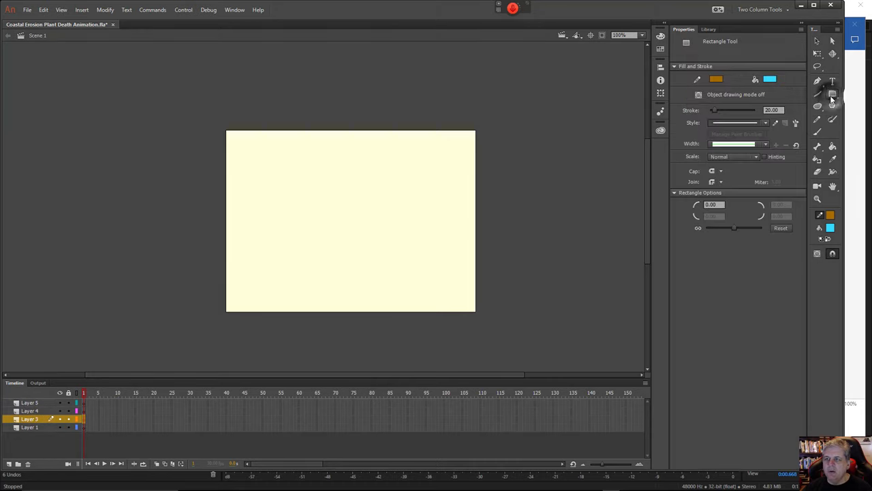
click(714, 81)
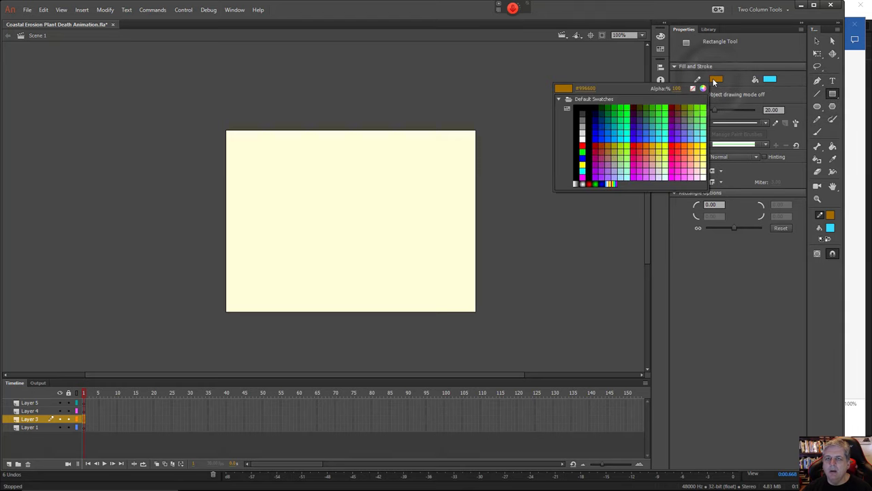
click(662, 136)
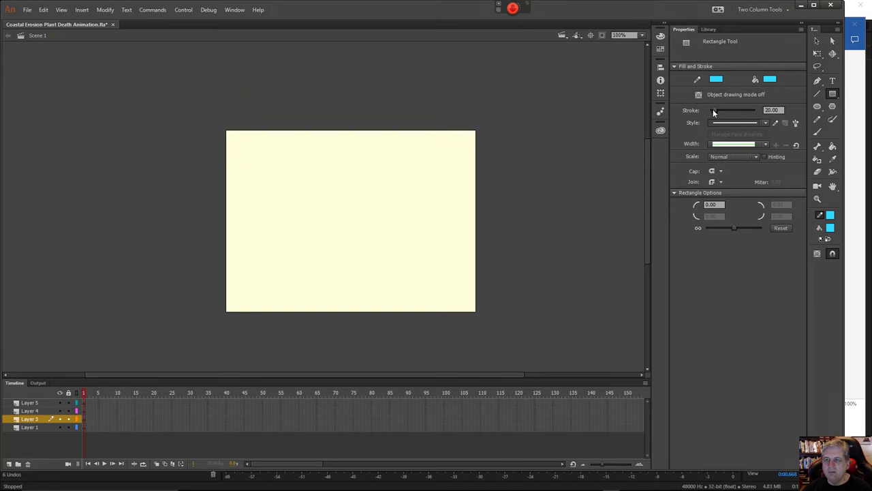
drag(713, 111, 706, 114)
click(765, 122)
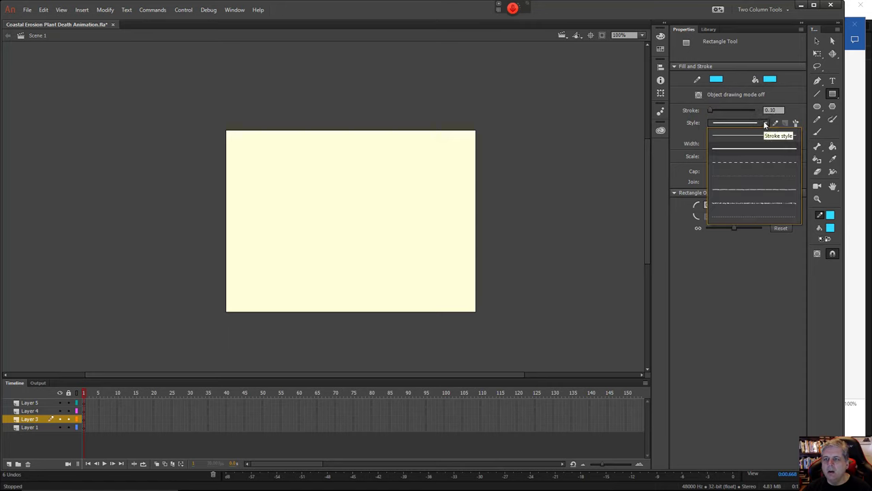
click(749, 205)
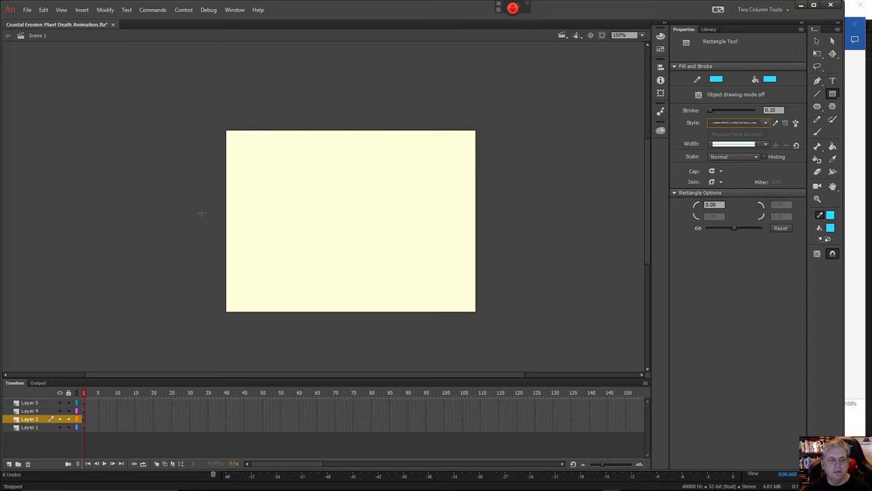
drag(201, 214, 497, 330)
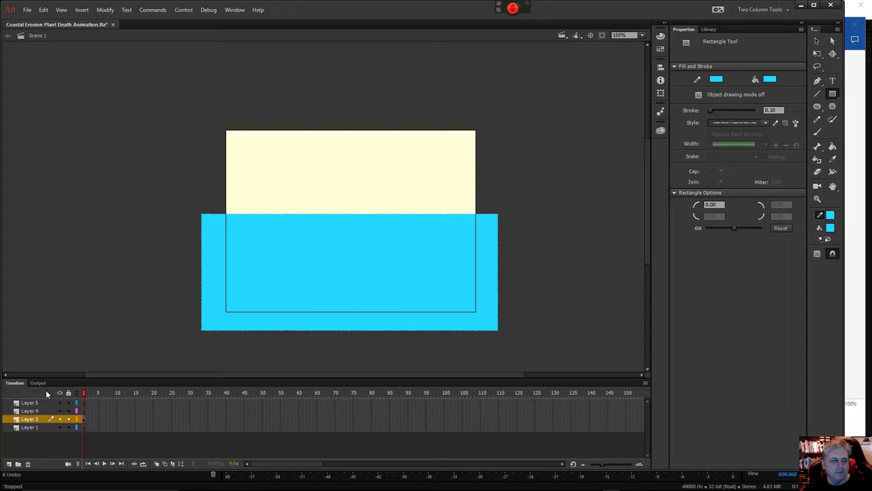
- Rename Layer 3, which holds the blue rectangle, as Water Layer
click(39, 410)
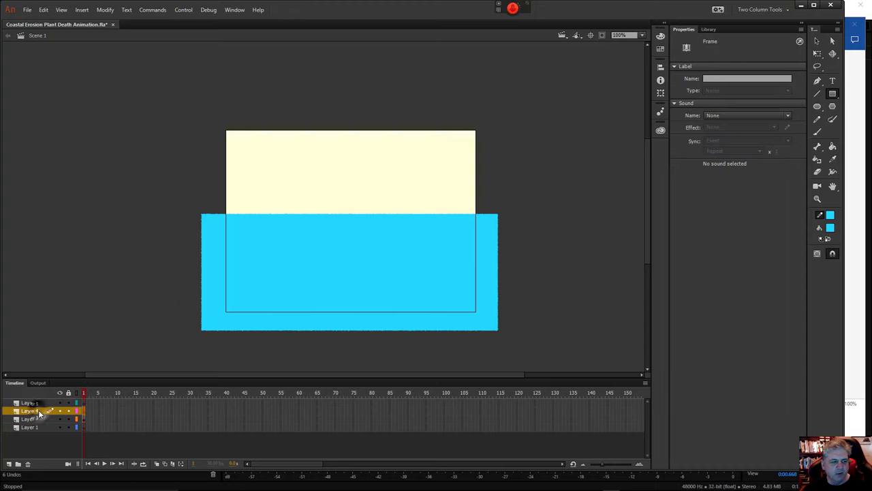
click(37, 416)
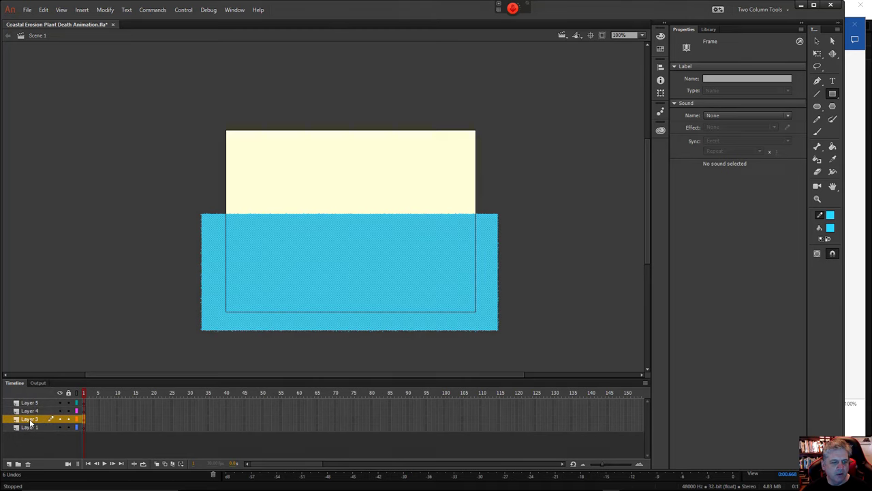
right_click(30, 424)
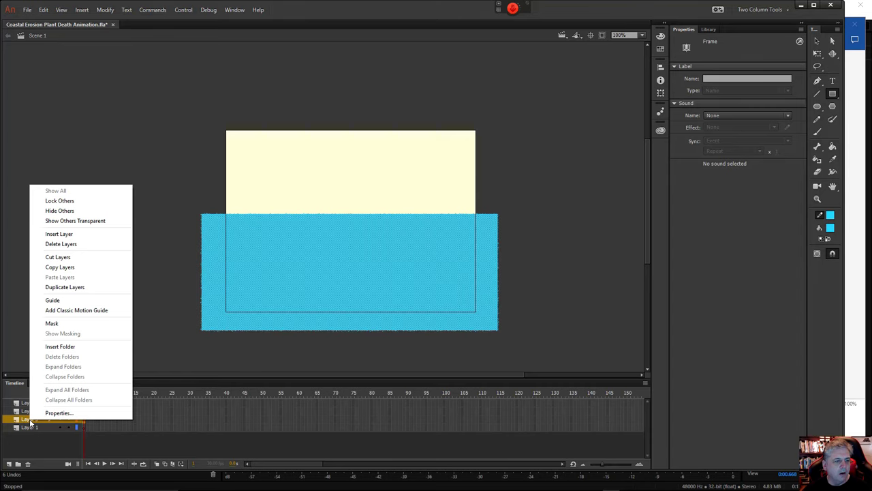
click(58, 413)
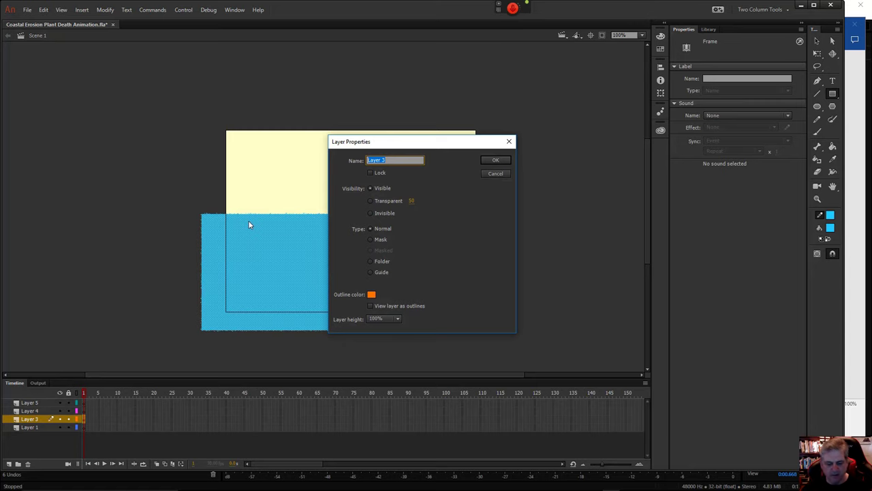
text(W)
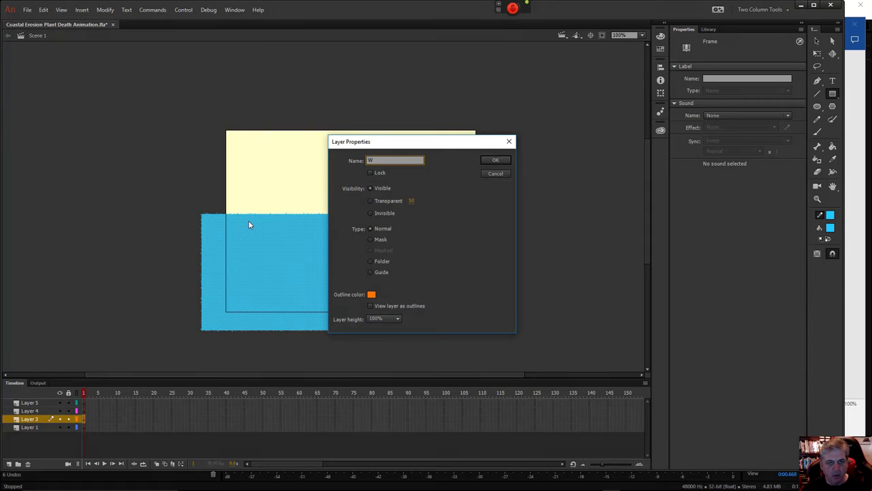
text(ater Lay)
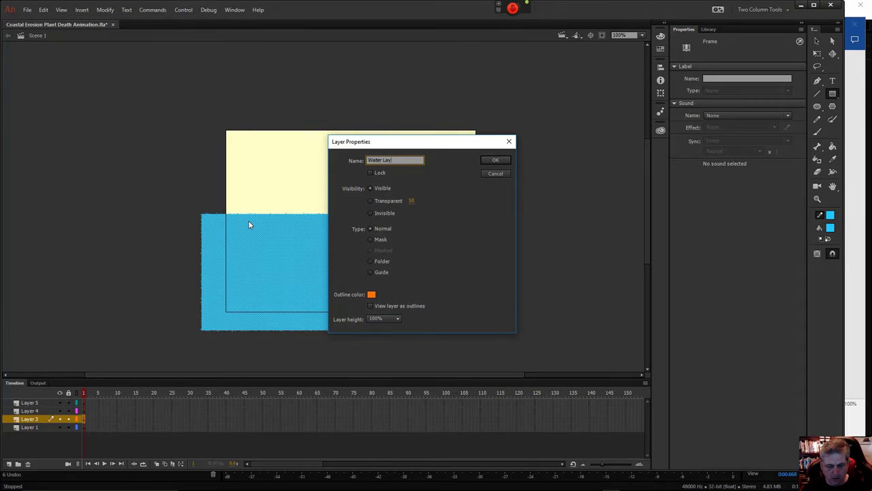
text(er)
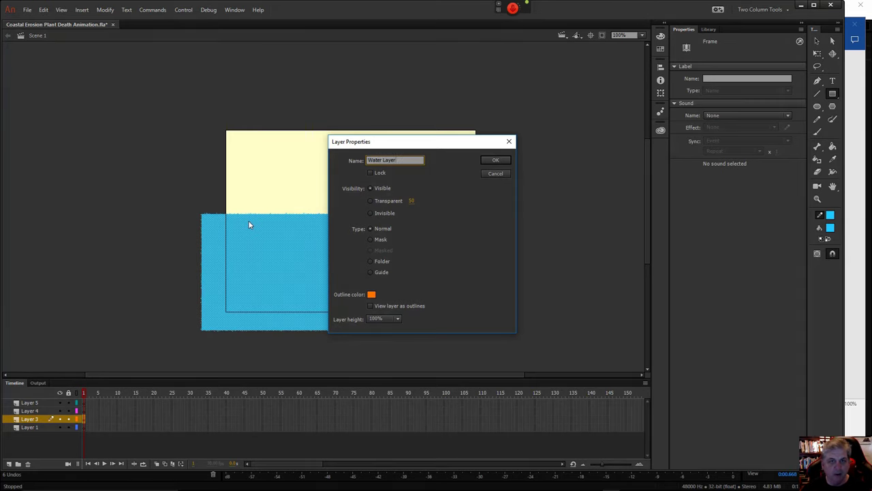
click(494, 161)
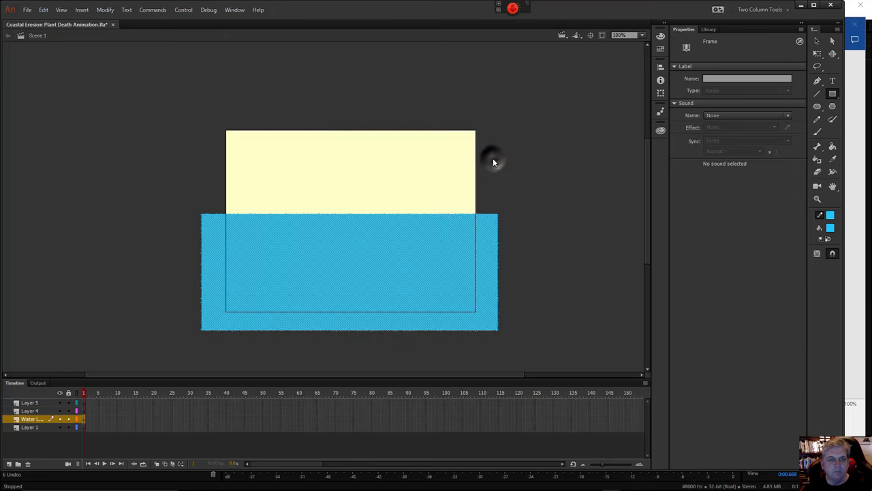
- Rename Layer 4 as Plant Layer
right_click(43, 409)
click(63, 404)
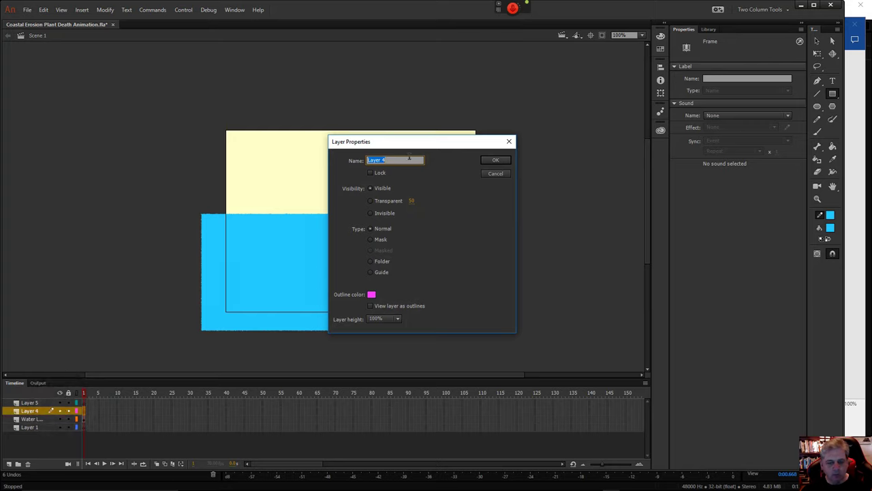
text(Plant Lay)
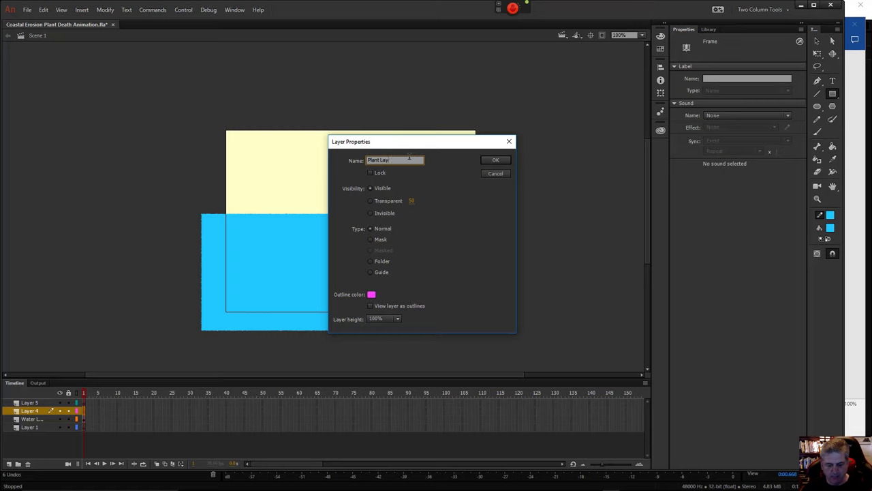
text(er)
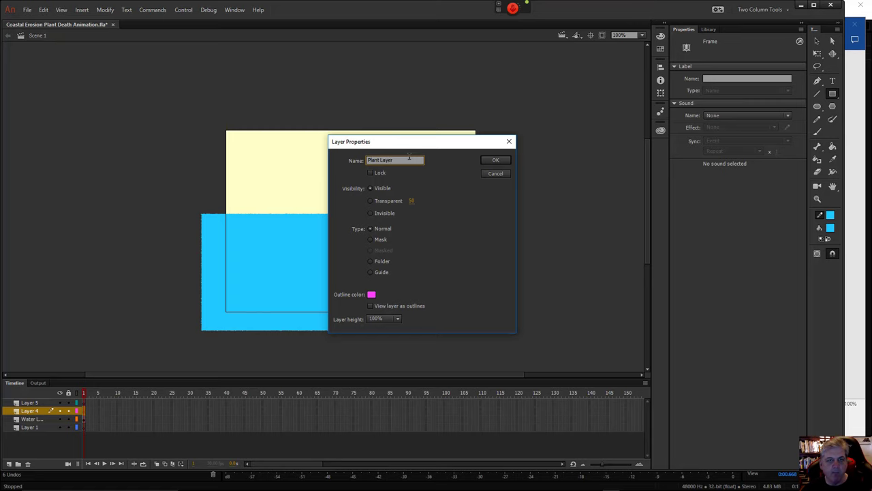
click(495, 160)
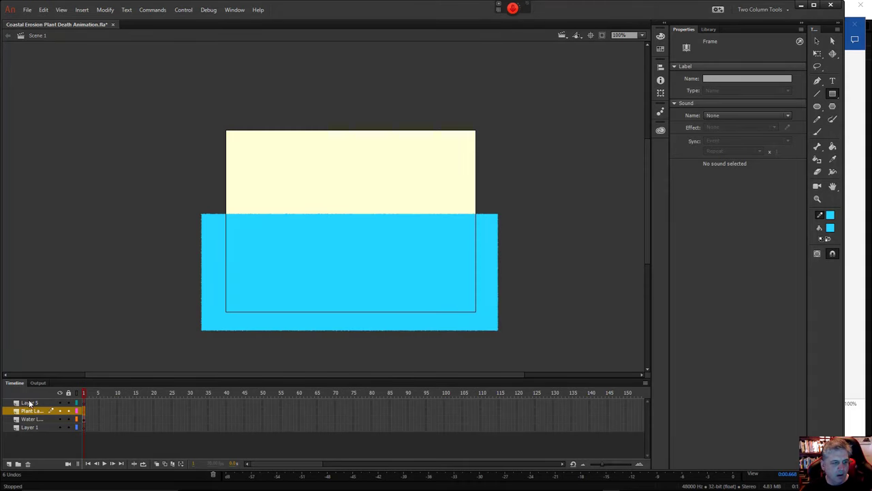
- Rename Layer 5 as Salt Layer
right_click(29, 403)
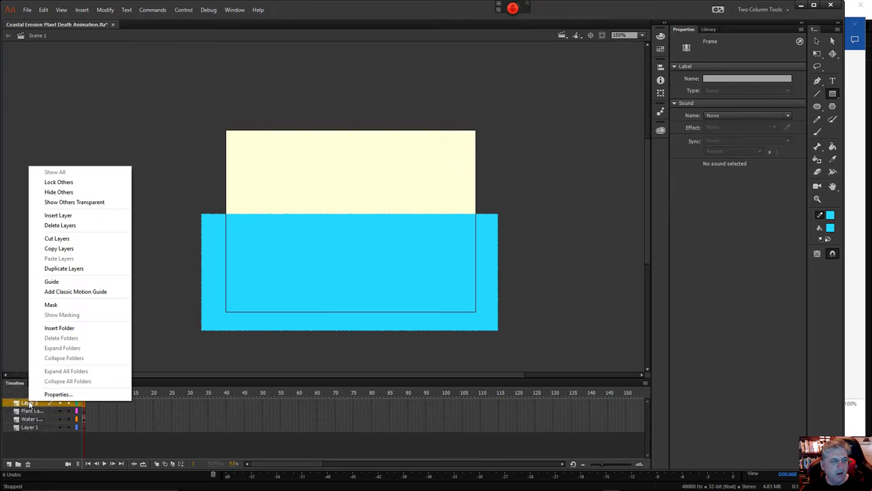
click(57, 394)
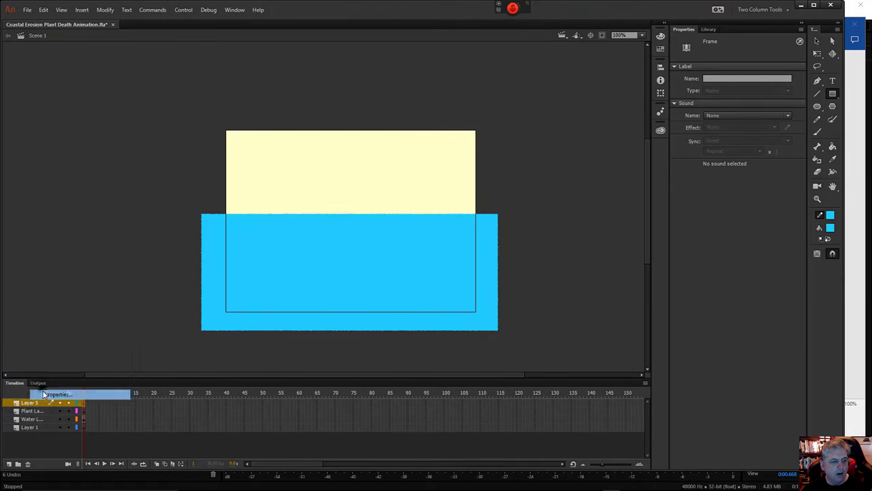
text(Salt La)
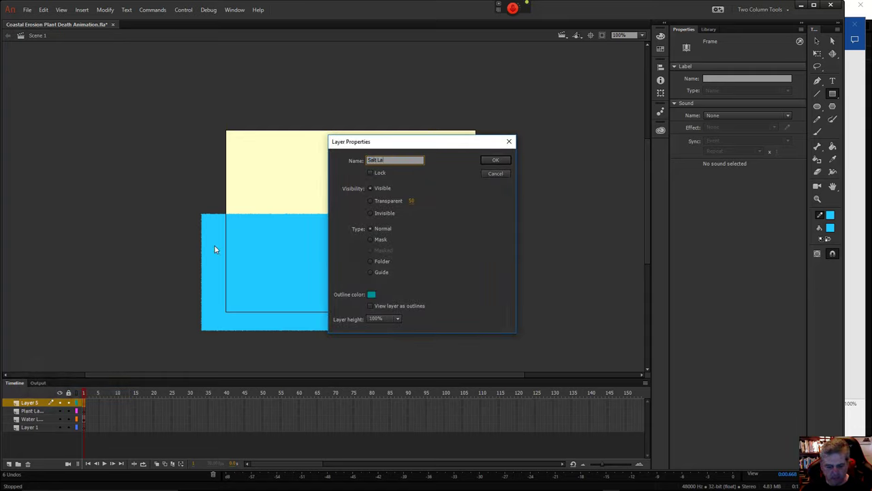
text(yer)
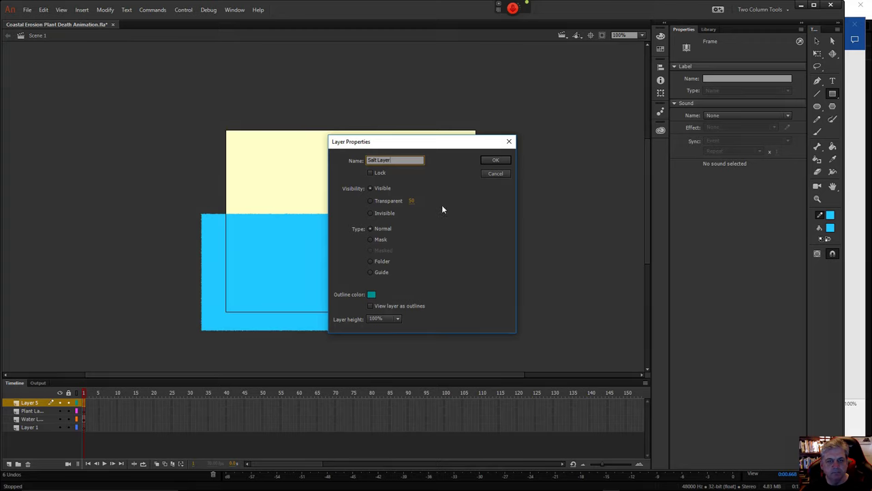
click(487, 163)
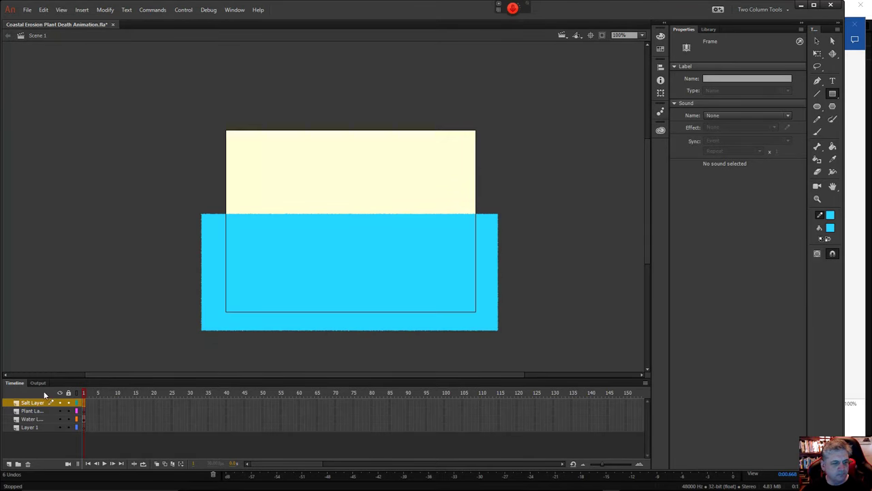
- Select the Plant Layer and set the Paint Brush tool's stroke color to brown #996600
click(30, 410)
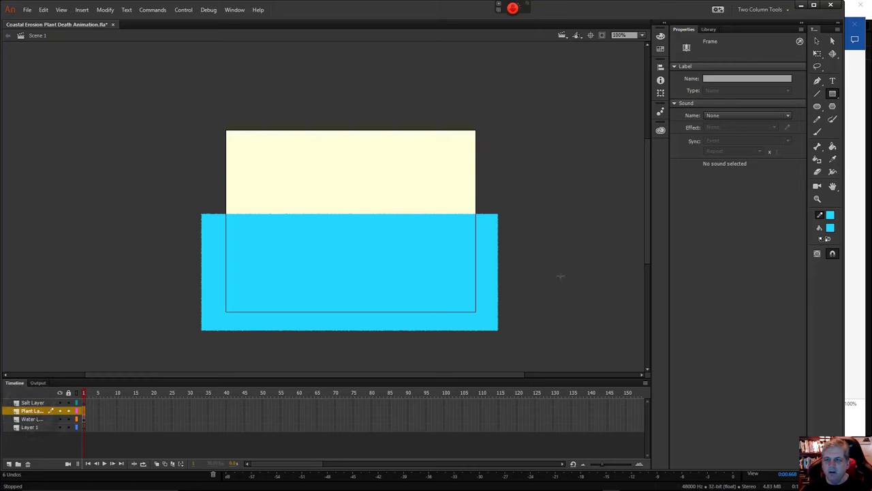
click(831, 121)
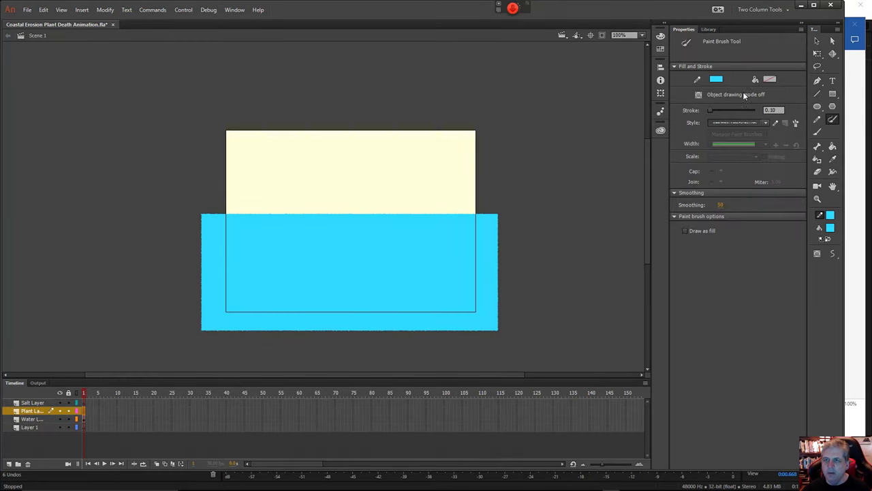
click(716, 80)
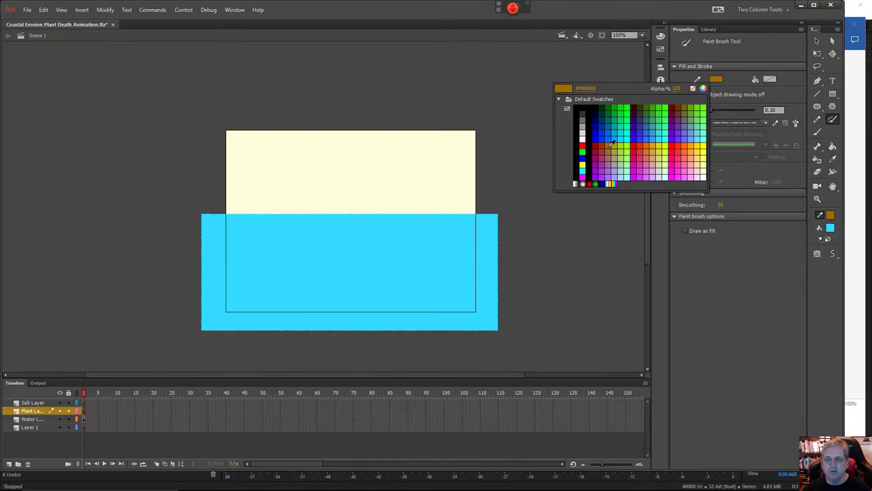
click(612, 143)
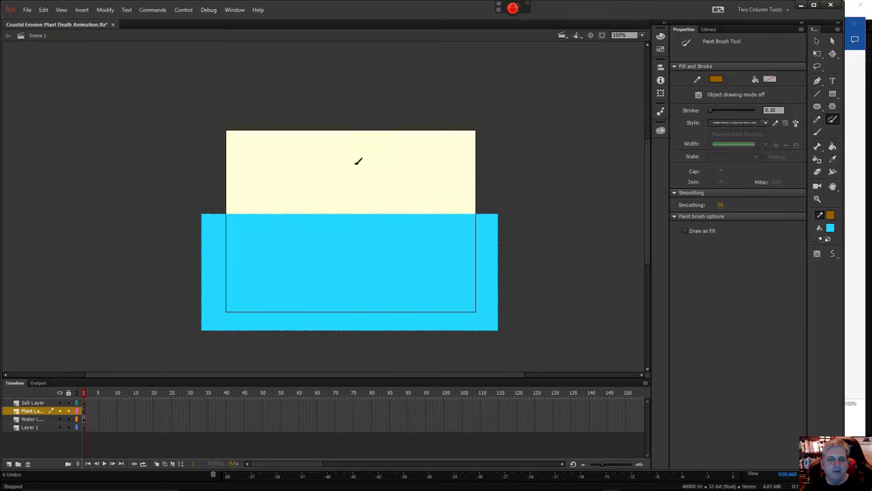
- Undo the thin test stroke, set the stroke size to 74.80, and paint a vertical brown stroke from above the stage down into the water
click(347, 107)
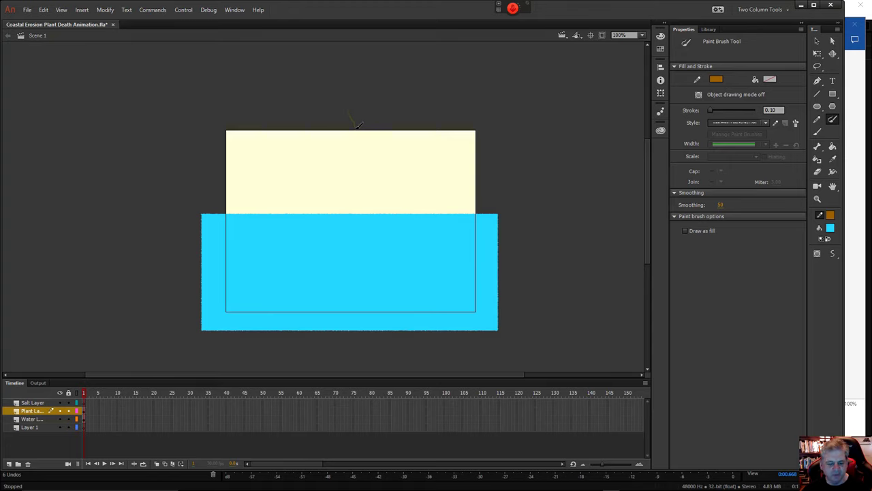
key(ctrl+z)
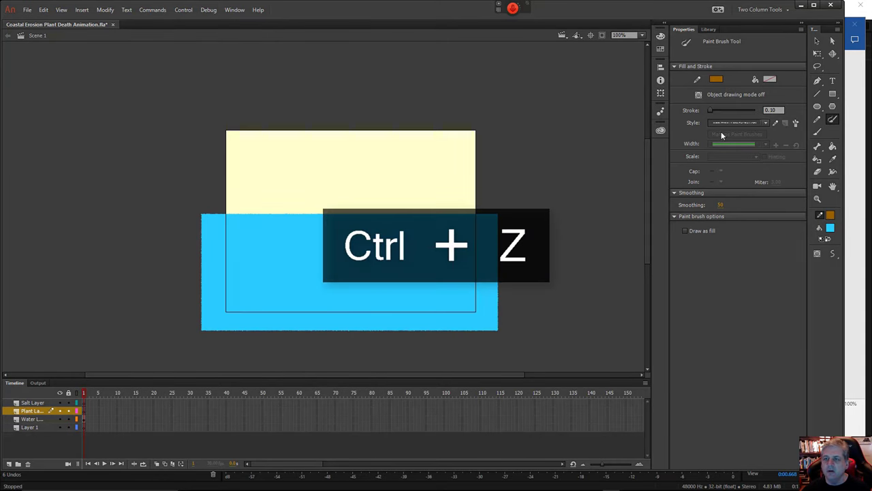
drag(711, 111, 726, 111)
drag(367, 104, 355, 239)
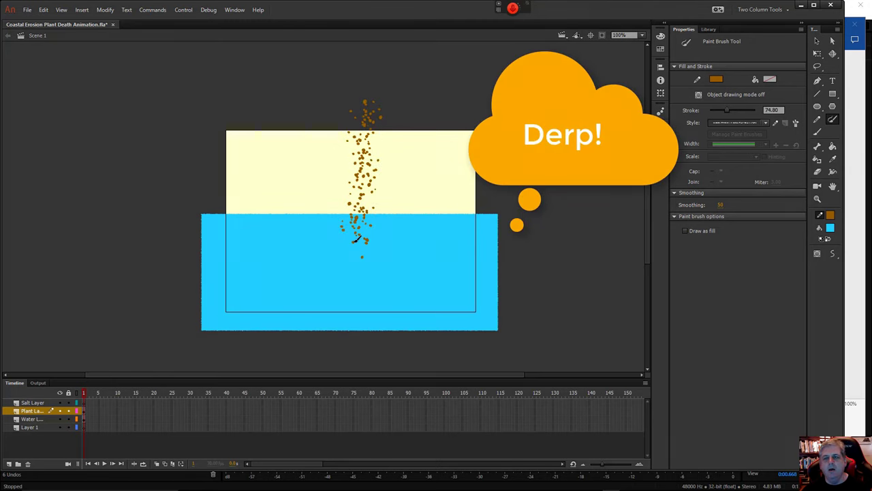
- Replace the speckled stroke with a solid-style brown trunk, stroke size 70, painted from above the stage down into the water
key(ctrl+z)
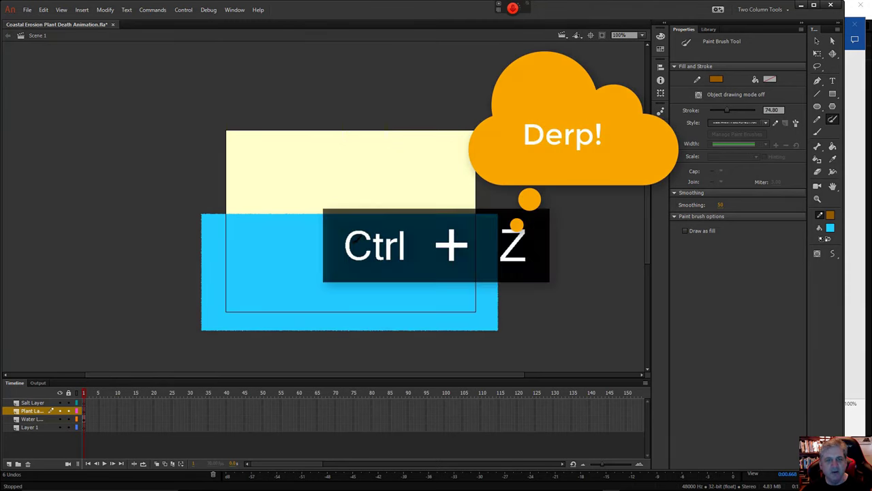
click(767, 123)
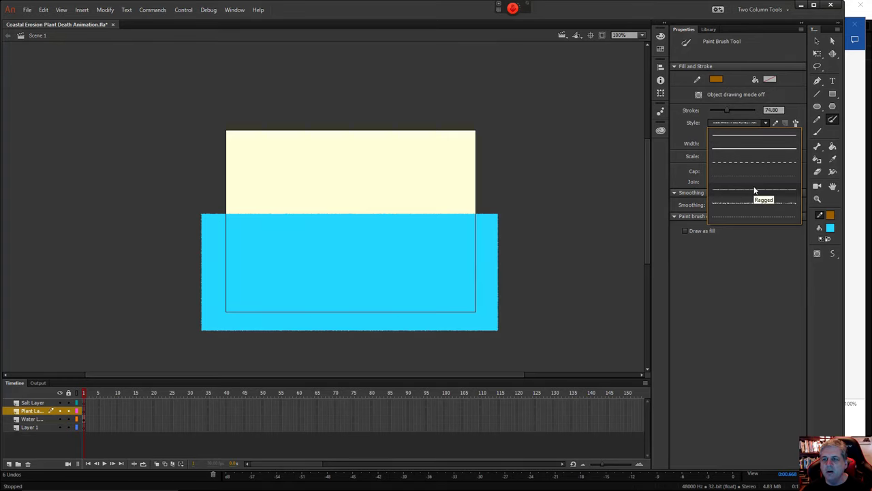
click(749, 151)
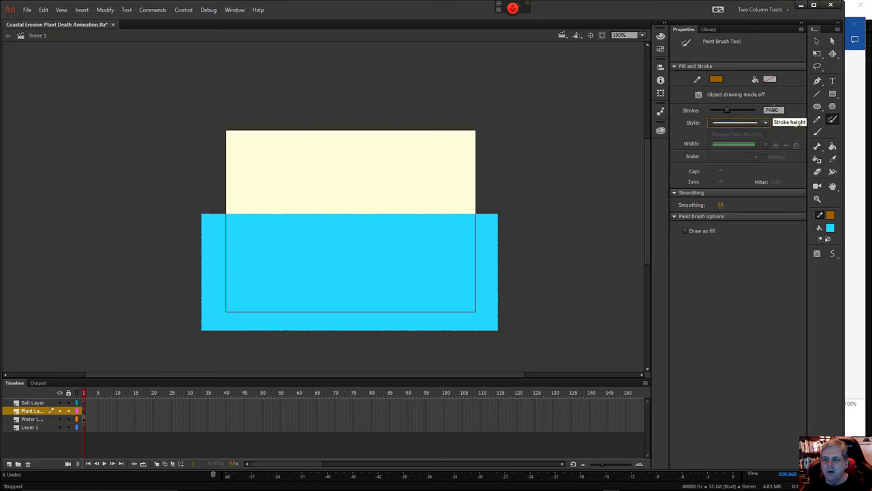
click(772, 110)
text(70)
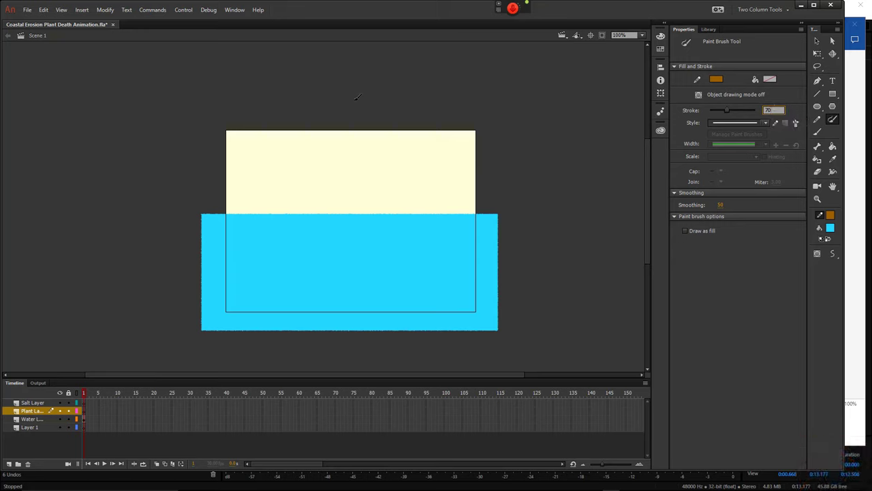
mouse_move(358, 99)
mouse_down()
mouse_move(350, 98)
mouse_move(359, 130)
mouse_move(348, 244)
mouse_up()
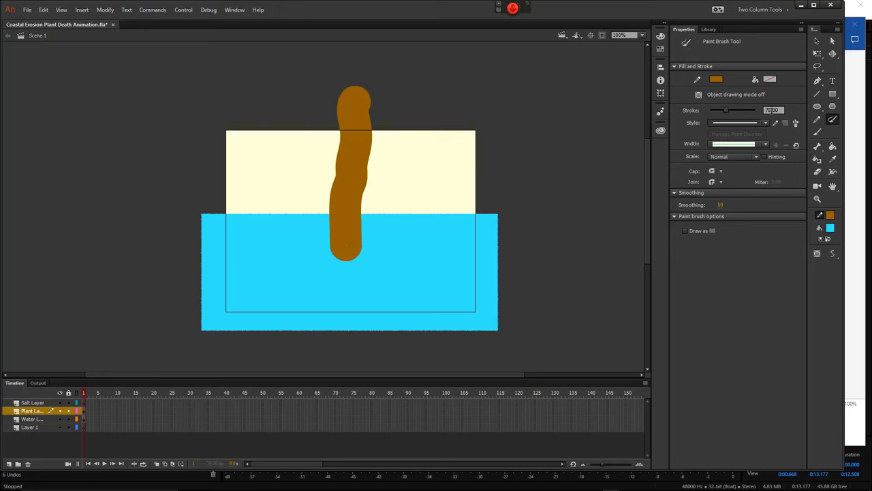
- Paint thick brown roots branching from both sides and the base of the trunk into the water at stroke size 35
click(772, 111)
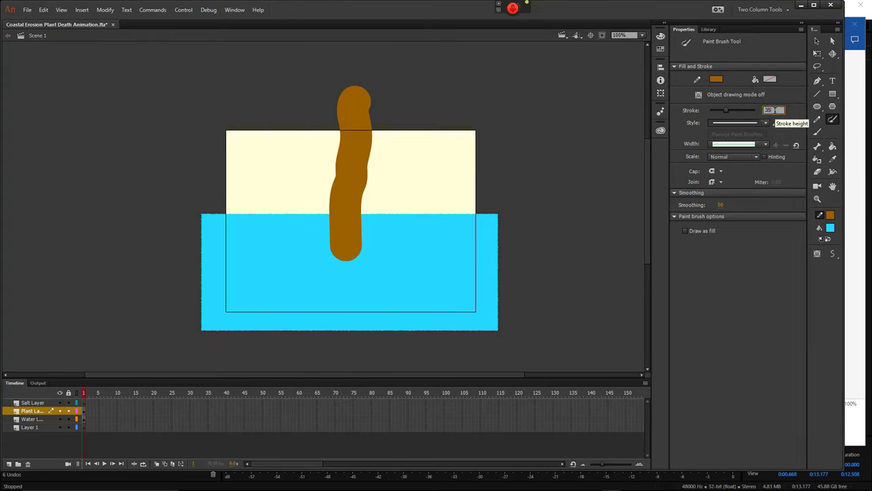
key(Return)
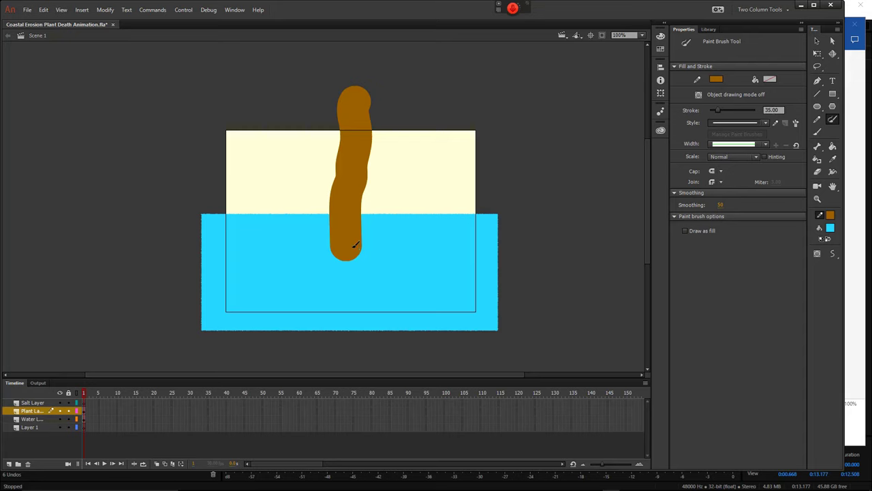
mouse_move(354, 246)
mouse_down()
mouse_move(354, 255)
mouse_move(393, 270)
mouse_move(350, 289)
mouse_up()
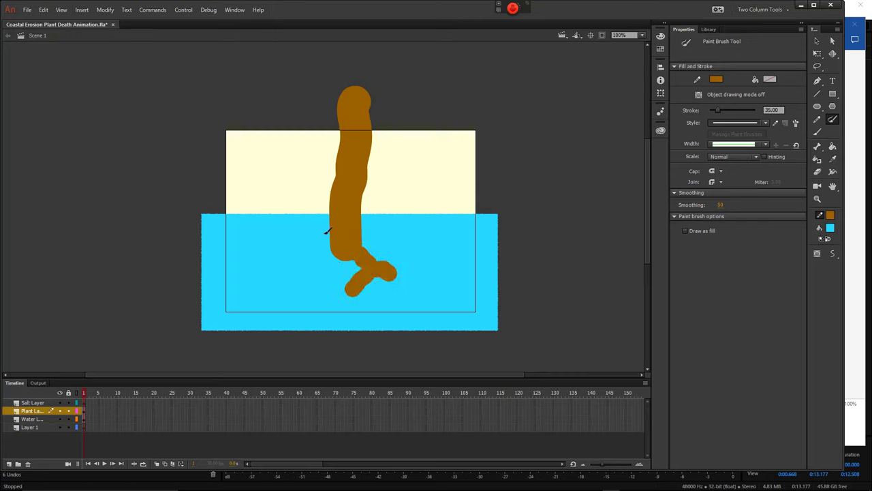
drag(333, 230, 287, 246)
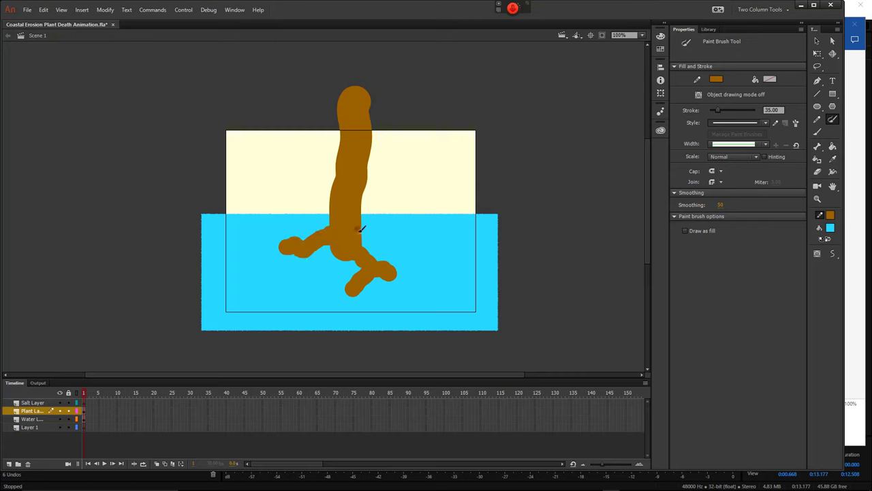
drag(361, 229, 398, 230)
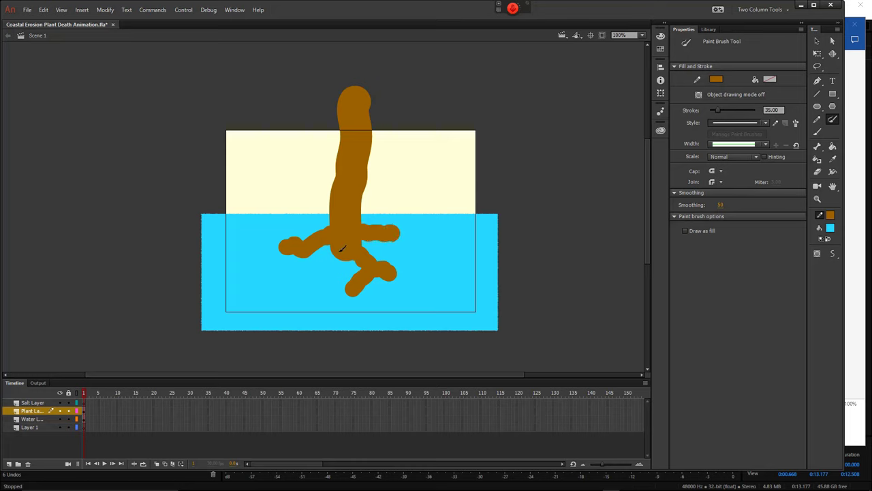
drag(342, 249, 315, 275)
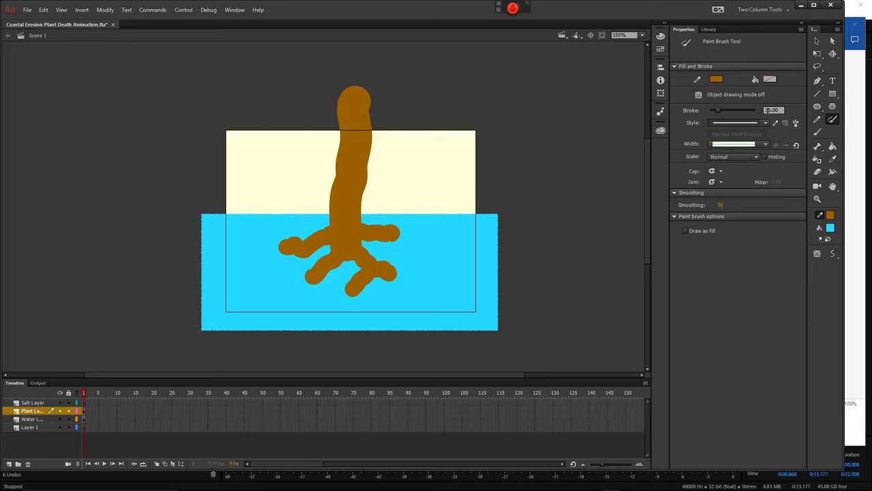
- Paint medium side roots branching off the ends and sides of the thick roots at stroke size 15
click(768, 110)
text(15)
key(Return)
mouse_move(401, 235)
mouse_down()
mouse_move(412, 250)
mouse_move(413, 223)
mouse_up()
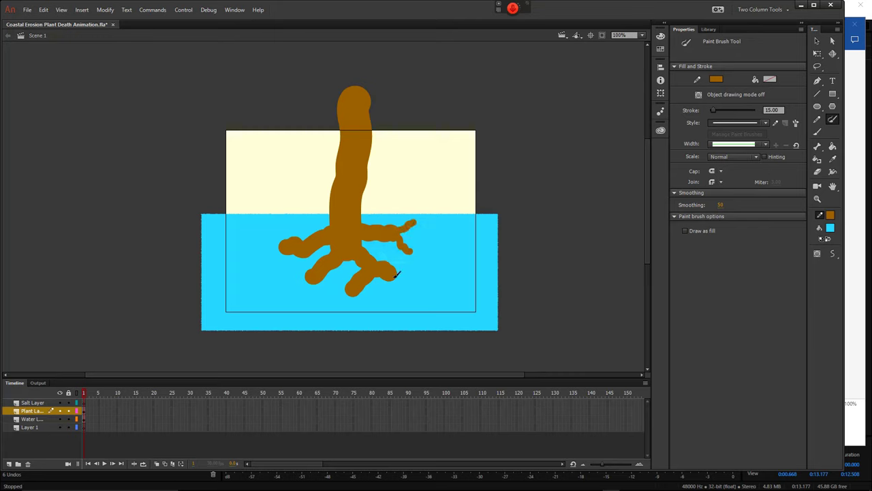
mouse_move(400, 277)
mouse_down()
mouse_move(406, 287)
mouse_move(395, 273)
mouse_move(376, 278)
mouse_move(382, 291)
mouse_move(284, 280)
mouse_move(313, 293)
mouse_up()
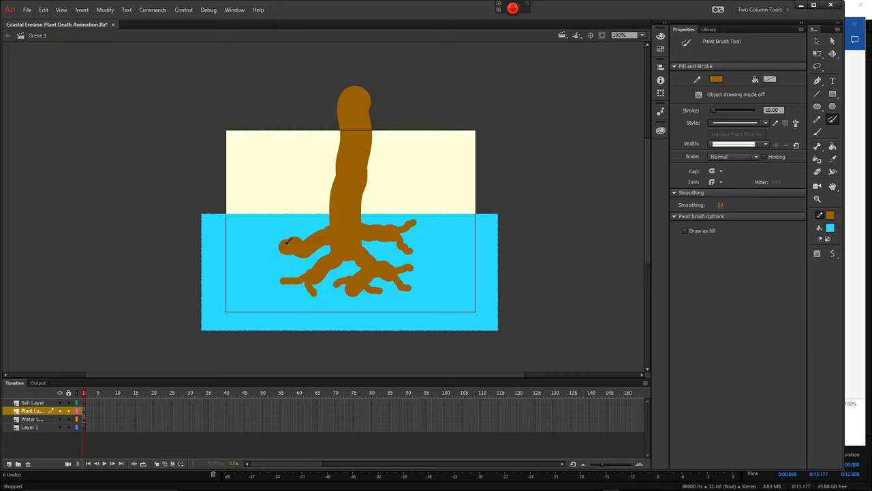
mouse_move(285, 250)
mouse_down()
mouse_move(264, 263)
mouse_move(269, 243)
mouse_move(255, 241)
mouse_move(289, 237)
mouse_move(282, 227)
mouse_move(294, 262)
mouse_move(325, 291)
mouse_up()
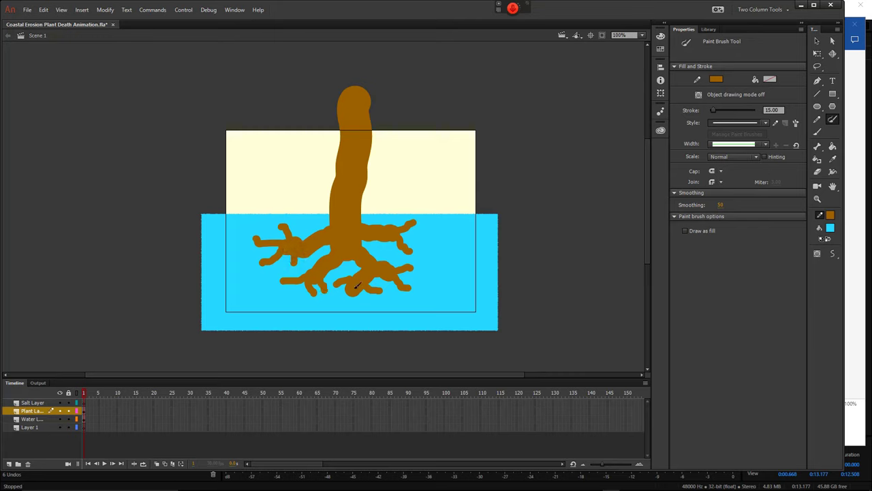
mouse_move(412, 246)
mouse_down()
mouse_move(424, 244)
mouse_move(414, 250)
mouse_up()
mouse_move(414, 228)
mouse_down()
mouse_move(387, 225)
mouse_move(393, 220)
mouse_move(396, 242)
mouse_up()
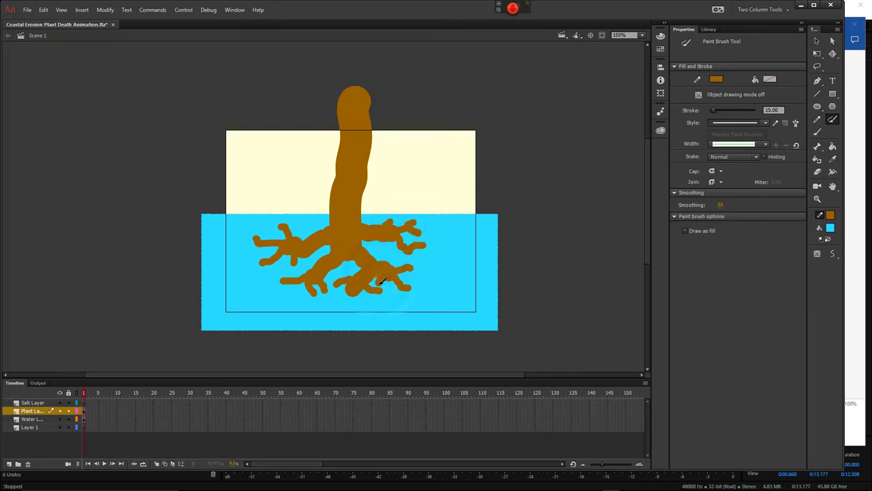
mouse_move(353, 293)
mouse_down()
mouse_move(357, 320)
mouse_move(335, 301)
mouse_move(323, 318)
mouse_up()
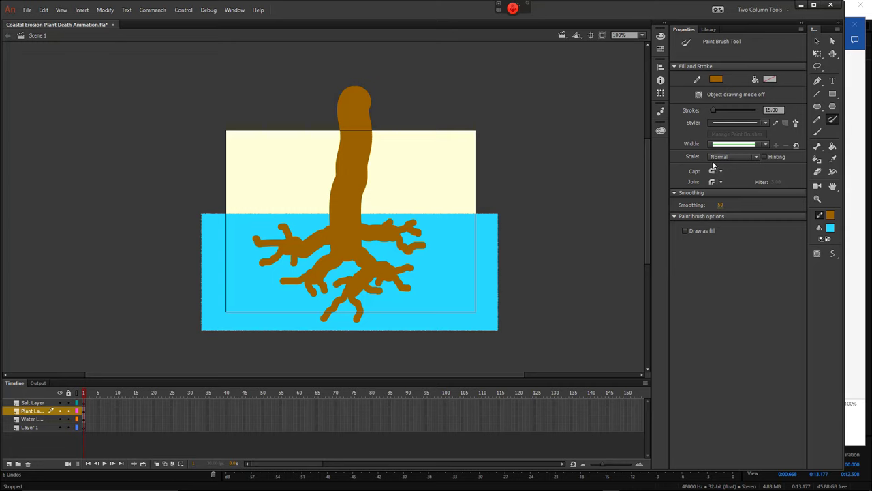
- Paint fine rootlets off the root tips and edges on both sides of the plant at stroke size 5
click(773, 110)
mouse_move(423, 248)
mouse_down()
mouse_move(432, 252)
mouse_move(432, 235)
mouse_up()
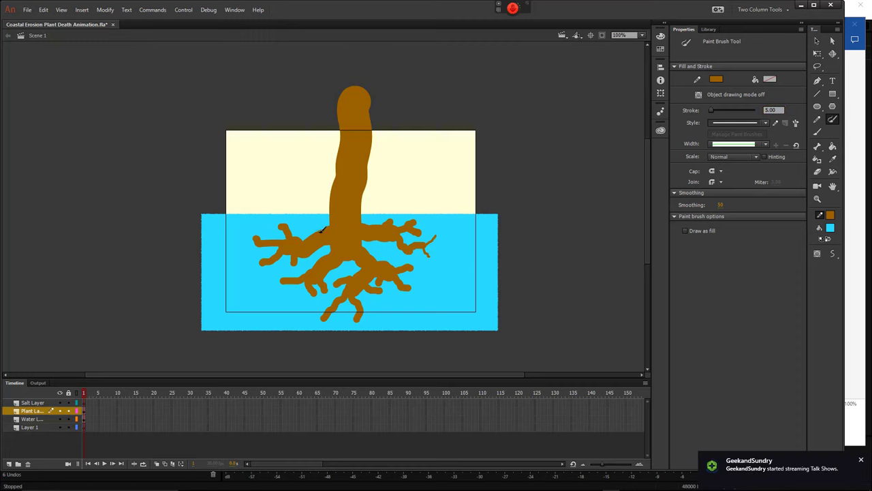
drag(321, 228, 311, 225)
mouse_move(261, 262)
mouse_down()
mouse_move(260, 285)
mouse_move(263, 264)
mouse_move(241, 269)
mouse_move(264, 251)
mouse_move(253, 256)
mouse_move(260, 239)
mouse_move(246, 233)
mouse_move(241, 245)
mouse_move(281, 229)
mouse_move(272, 223)
mouse_move(283, 228)
mouse_move(272, 247)
mouse_move(284, 280)
mouse_move(274, 297)
mouse_move(278, 280)
mouse_move(257, 289)
mouse_move(273, 311)
mouse_up()
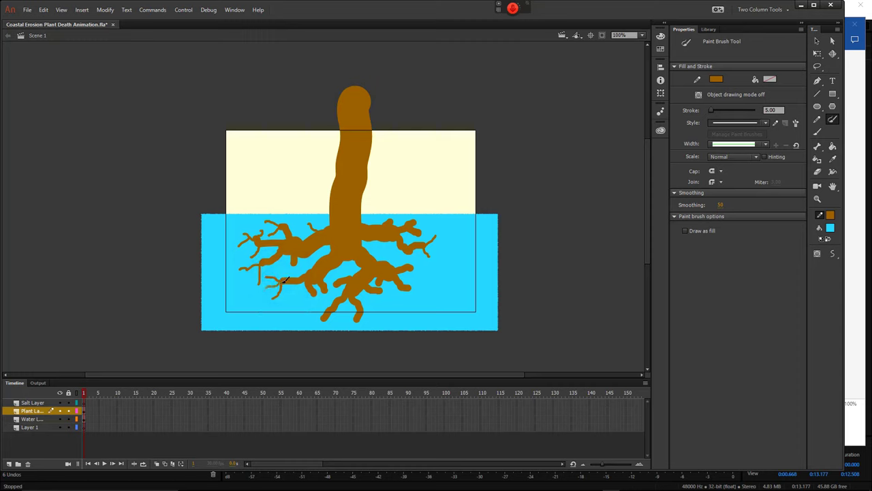
mouse_move(293, 278)
mouse_down()
mouse_move(315, 293)
mouse_move(305, 302)
mouse_move(320, 292)
mouse_move(322, 301)
mouse_move(328, 291)
mouse_move(348, 310)
mouse_move(372, 298)
mouse_move(397, 307)
mouse_move(416, 298)
mouse_move(411, 290)
mouse_move(418, 300)
mouse_move(412, 286)
mouse_move(425, 277)
mouse_move(417, 272)
mouse_move(421, 285)
mouse_move(402, 252)
mouse_move(424, 280)
mouse_move(420, 259)
mouse_move(402, 271)
mouse_move(382, 249)
mouse_move(385, 269)
mouse_move(355, 237)
mouse_move(372, 230)
mouse_move(415, 258)
mouse_move(415, 238)
mouse_move(432, 230)
mouse_move(417, 237)
mouse_move(422, 222)
mouse_move(399, 217)
mouse_move(419, 235)
mouse_move(385, 219)
mouse_move(402, 235)
mouse_move(400, 212)
mouse_up()
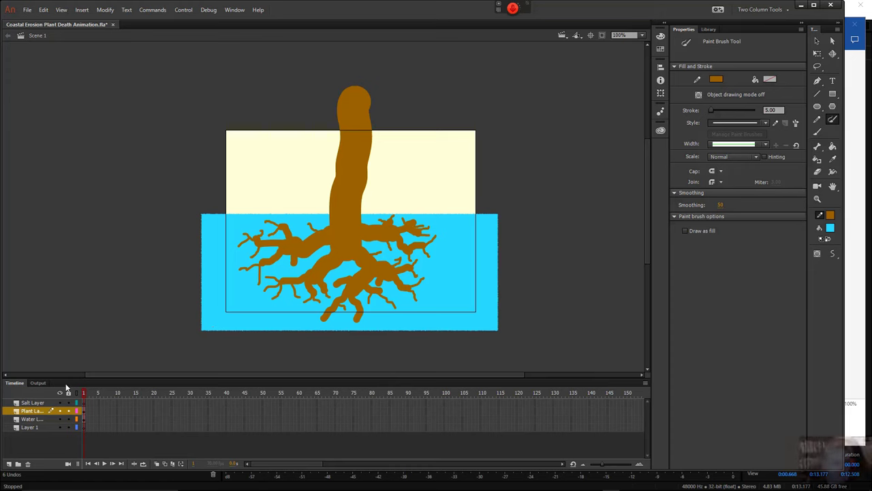
- Add a new layer directly above the Plant Layer and name it "Dirt Later"
click(8, 464)
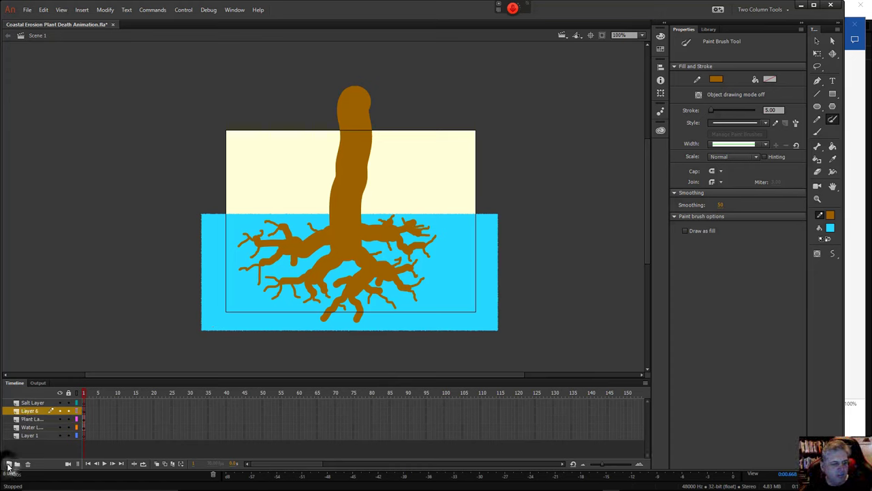
right_click(27, 412)
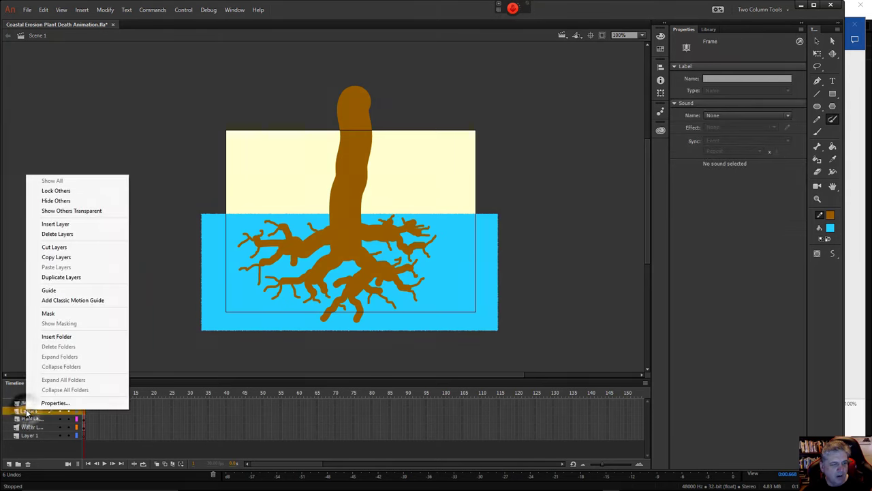
click(49, 405)
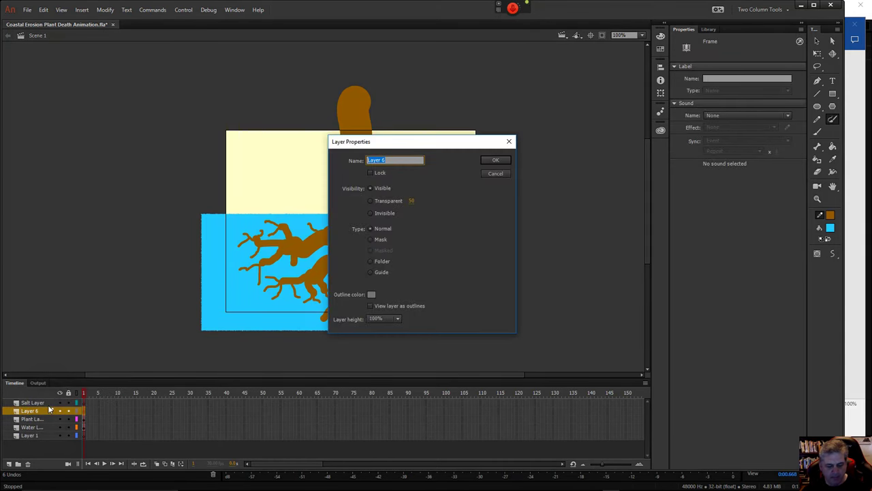
text(Dirt)
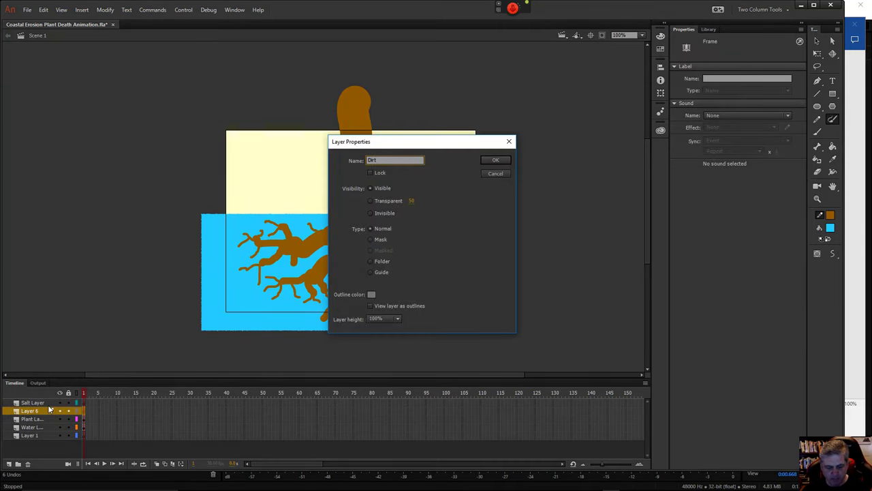
text( Layer)
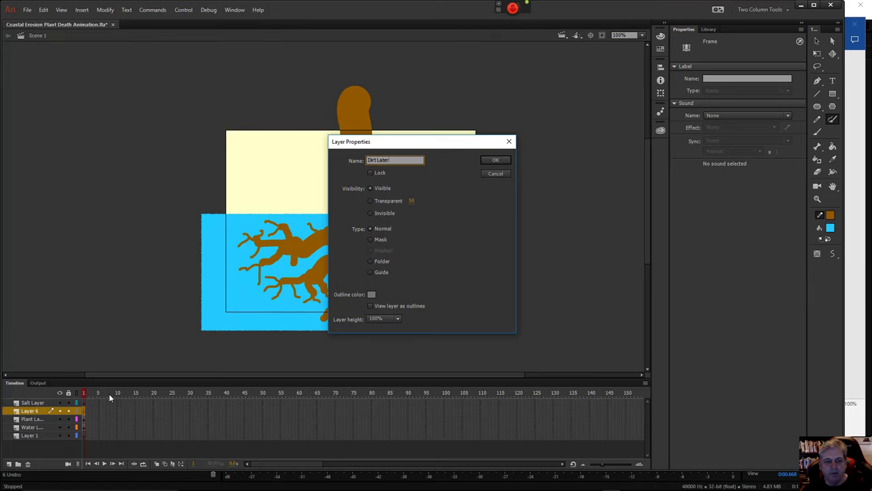
click(495, 160)
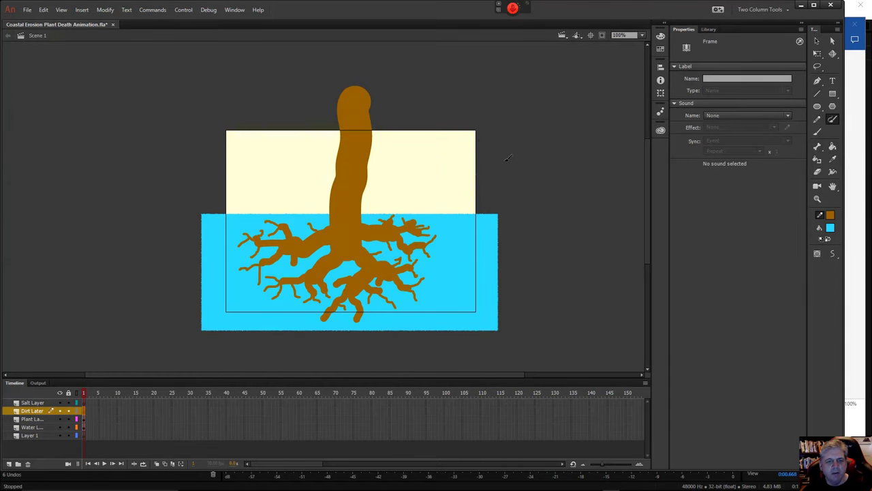
- Activate the Salt Layer and set the Text tool's font family to Impact
click(17, 402)
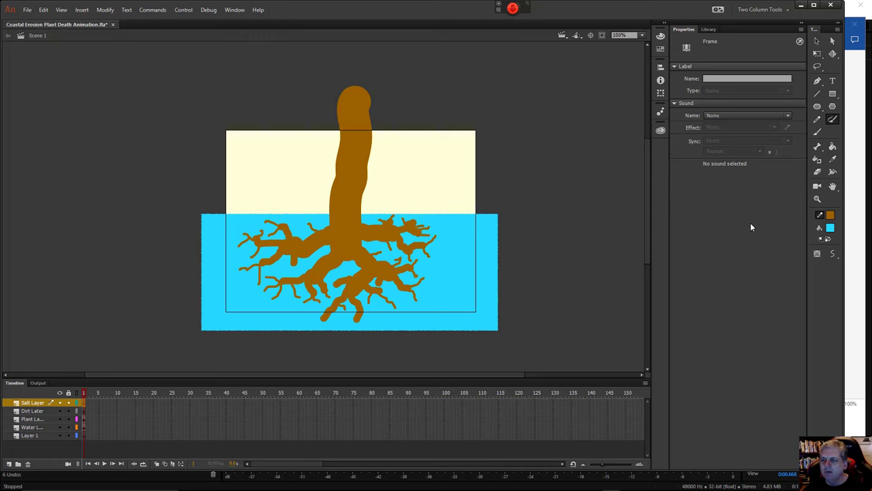
click(817, 131)
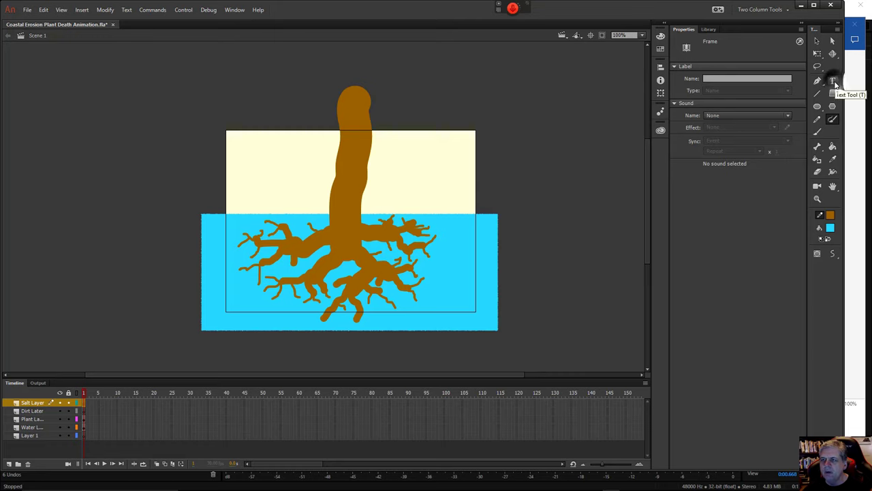
click(833, 81)
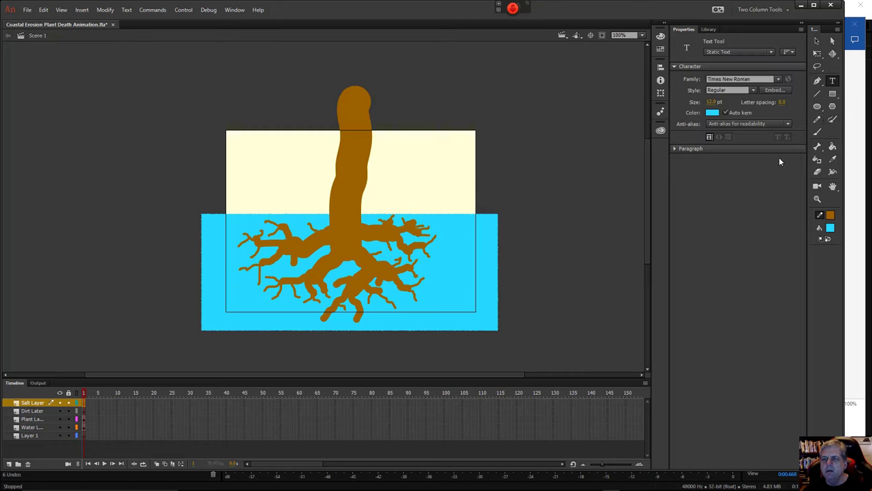
click(778, 80)
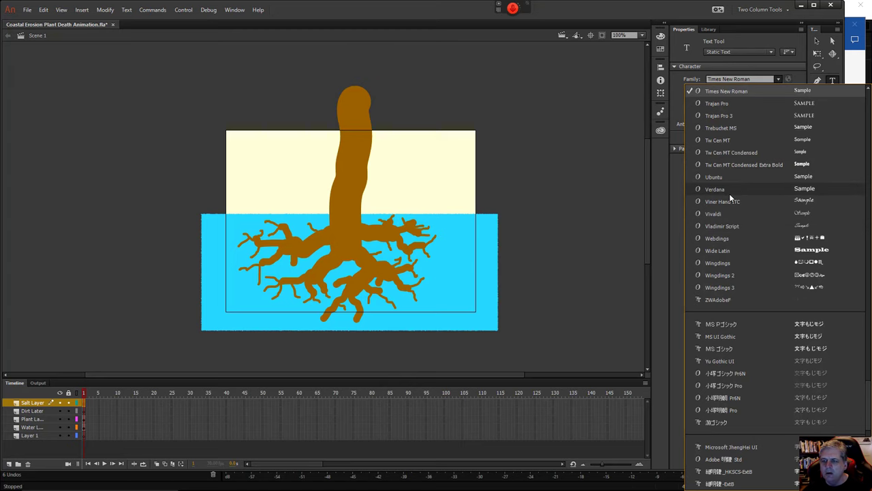
scroll(729, 194, down, 3)
scroll(729, 194, down, 15)
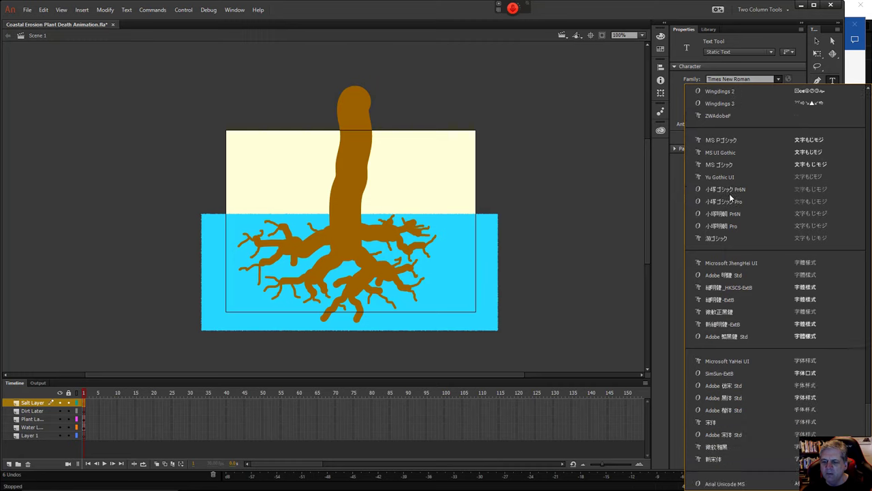
scroll(731, 196, down, 10)
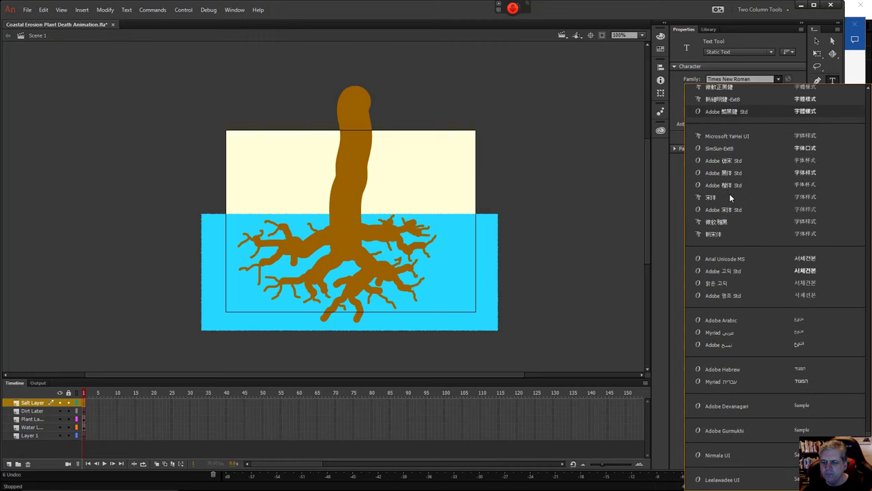
scroll(730, 197, down, 2)
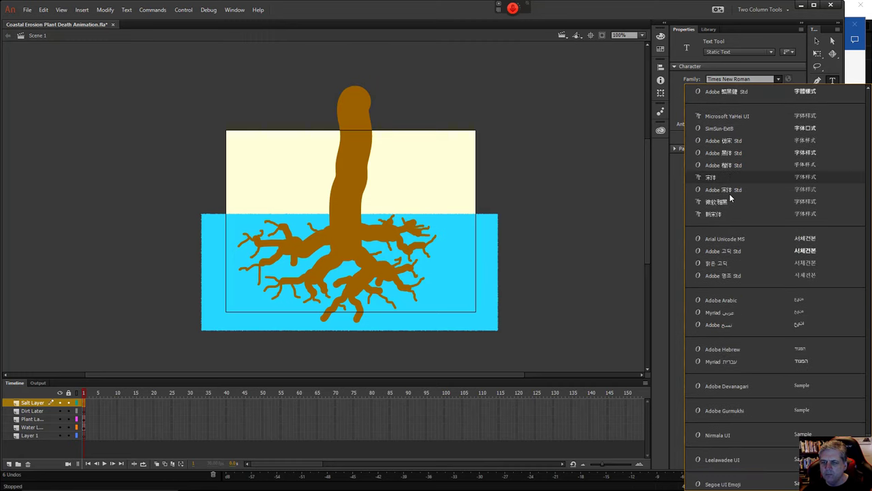
scroll(729, 194, up, 20)
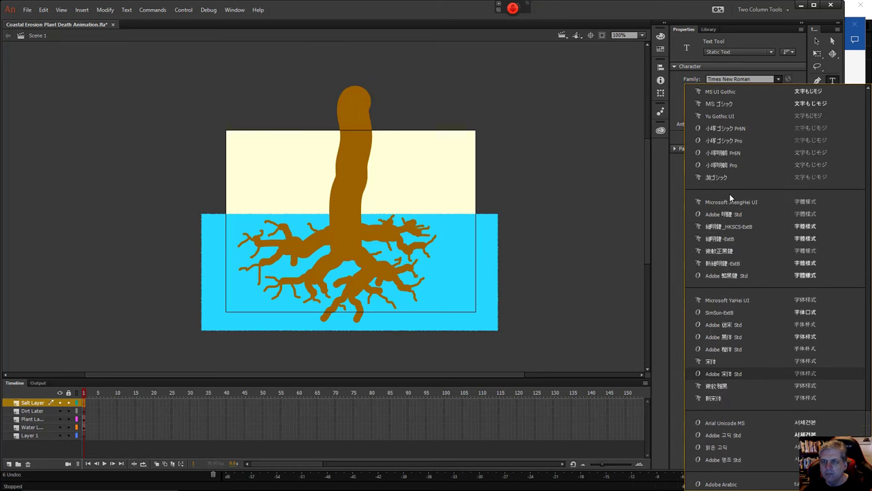
scroll(730, 197, up, 20)
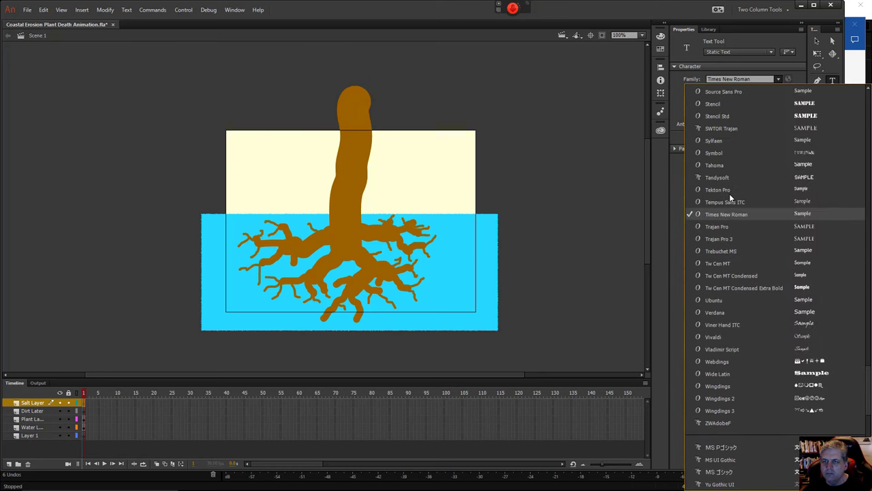
scroll(729, 193, up, 6)
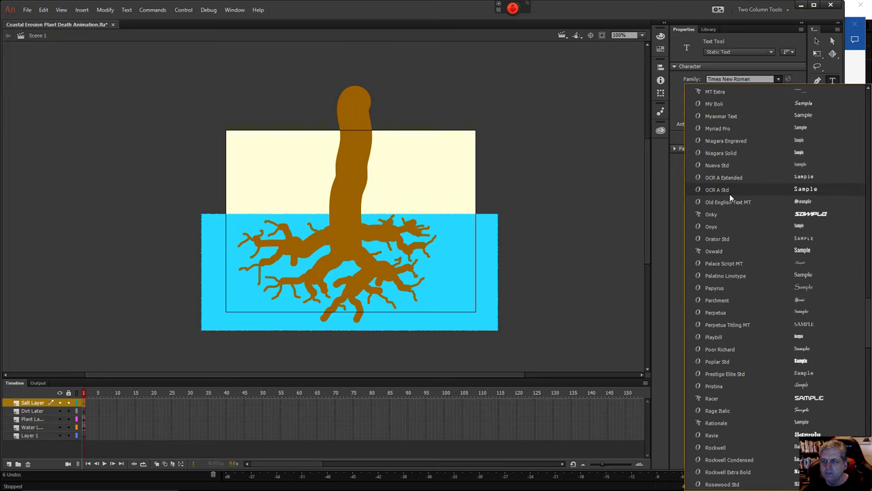
scroll(729, 196, up, 5)
scroll(730, 198, up, 6)
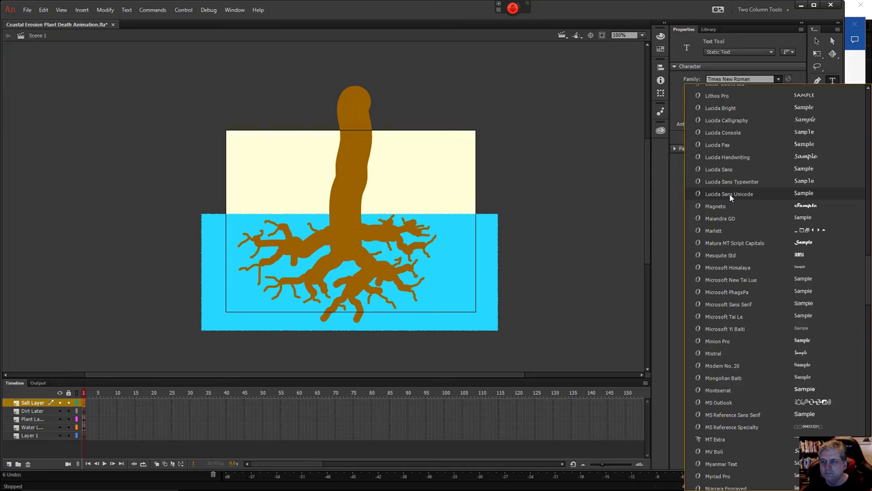
scroll(729, 194, up, 4)
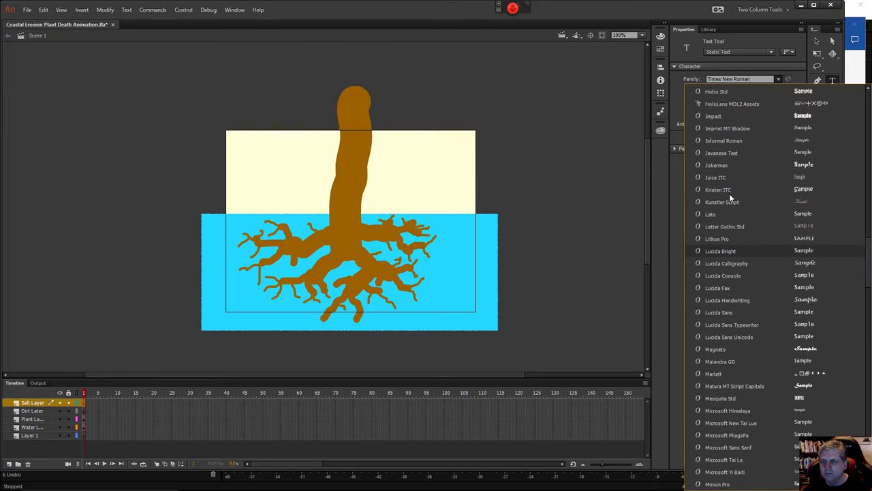
scroll(729, 193, up, 2)
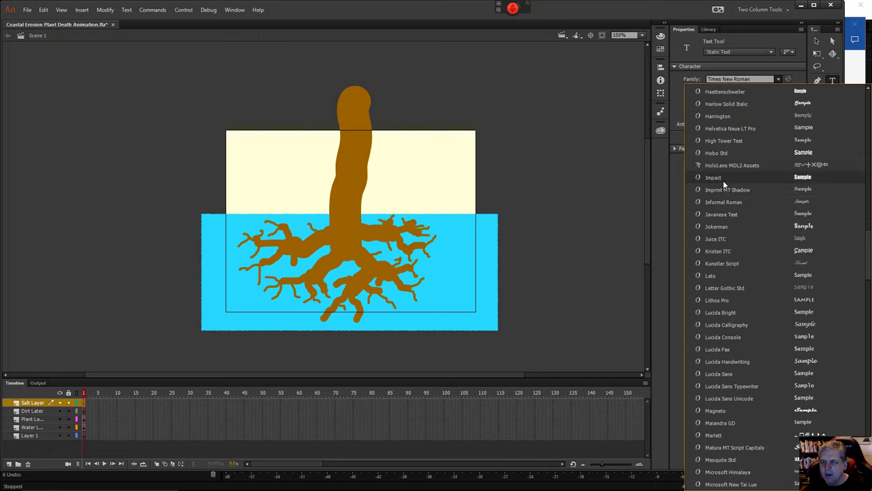
click(723, 179)
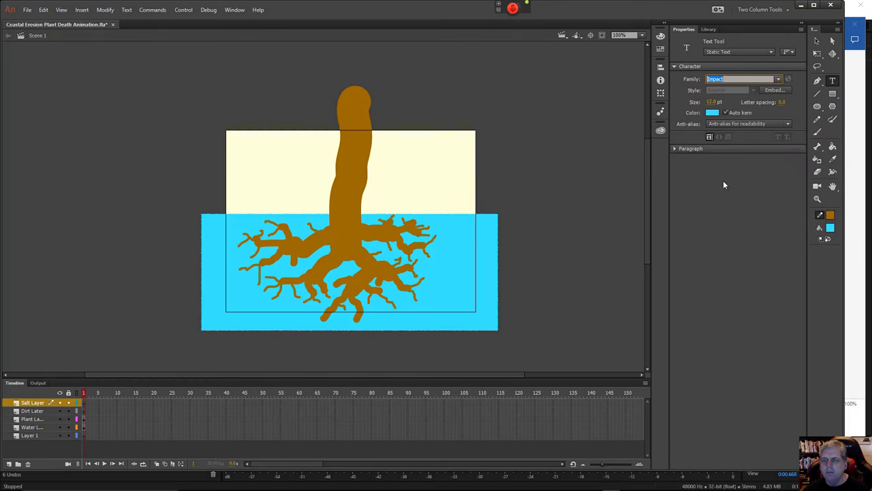
- Set the text color to white (#FFFFFF) and add the text "SALT" in the water just beside the right-hand roots
click(713, 113)
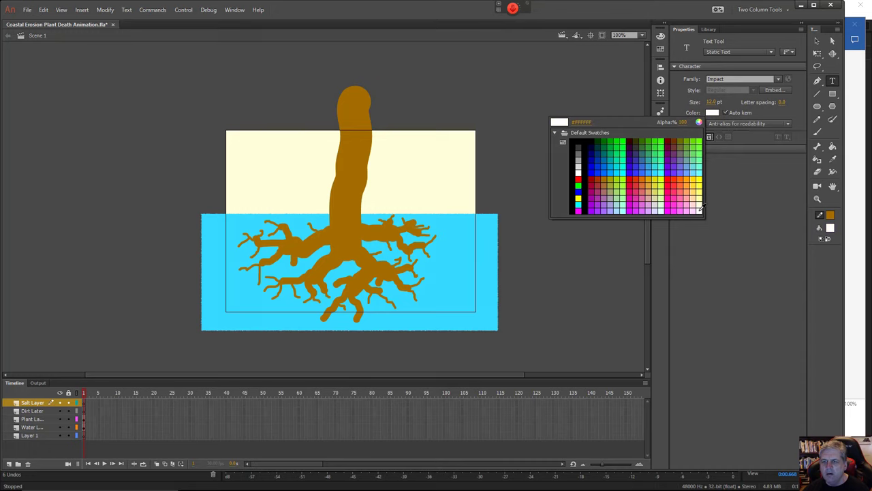
click(702, 207)
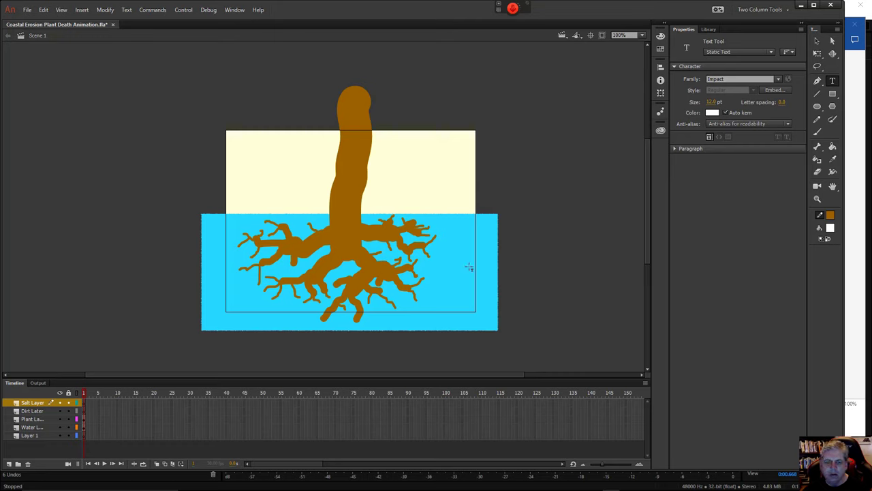
click(429, 275)
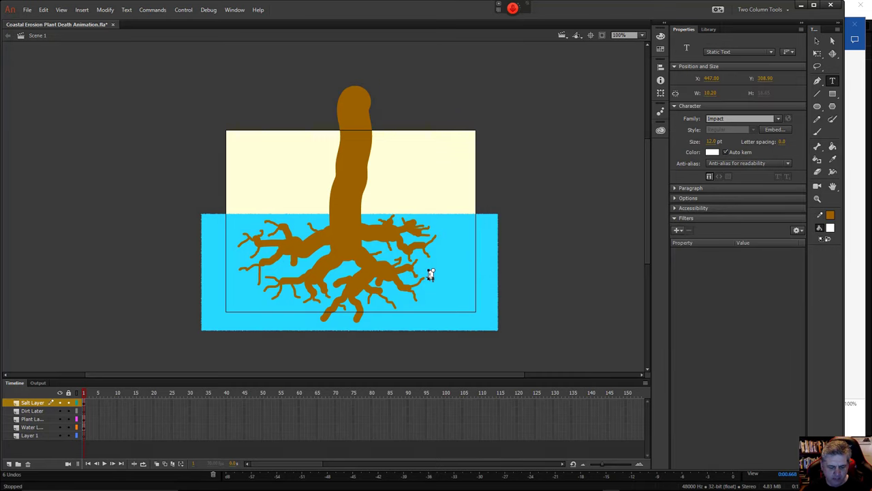
text(Sal)
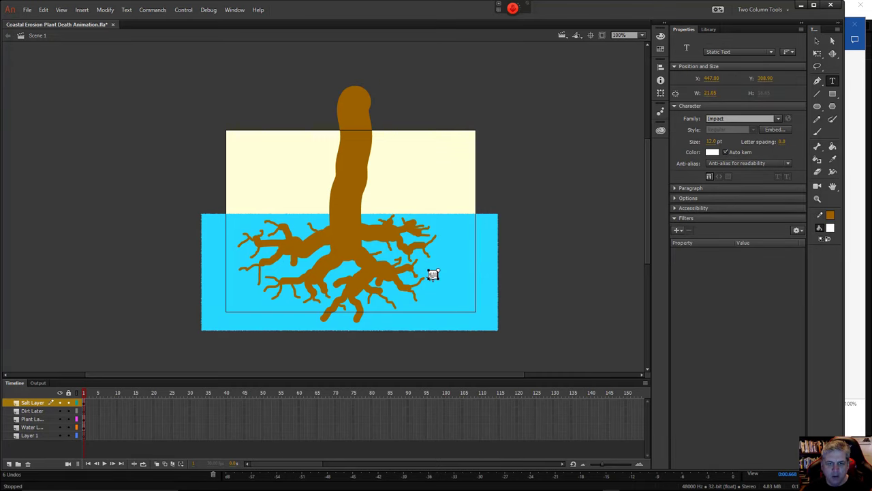
text(t)
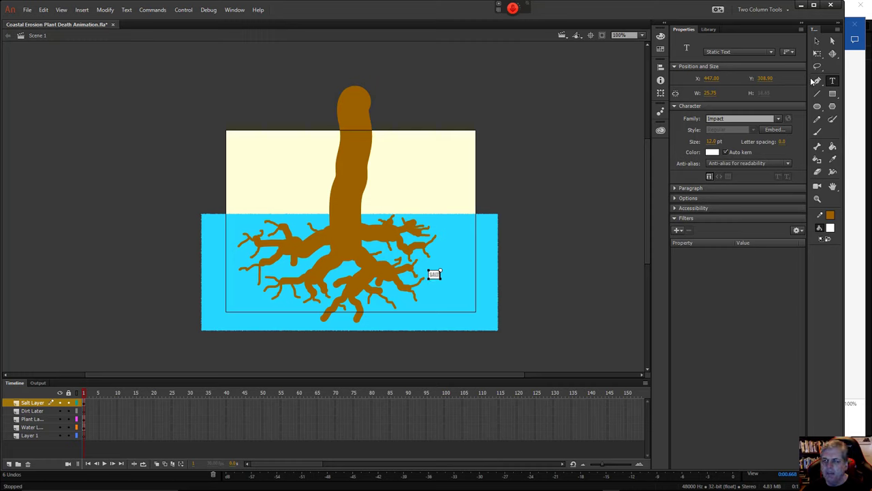
- Move the SALT text slightly down and right, then enlarge it through 24 pt and 36 pt to 48 pt
click(832, 41)
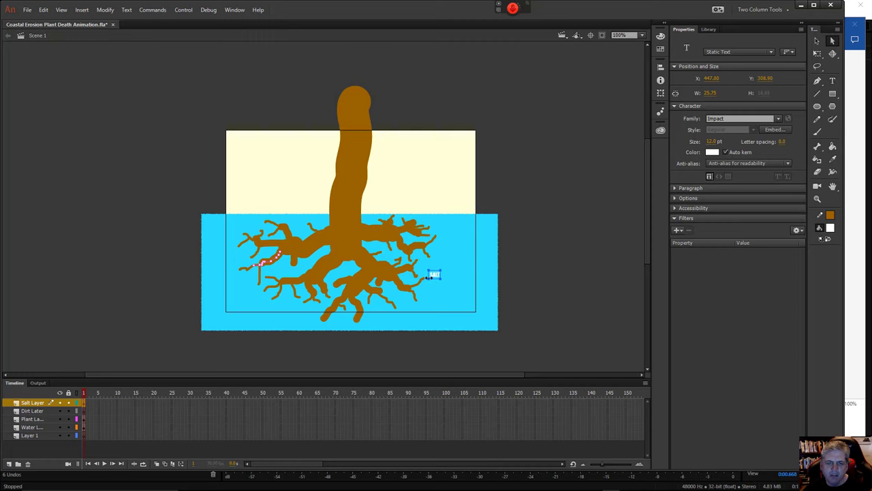
drag(436, 273, 448, 289)
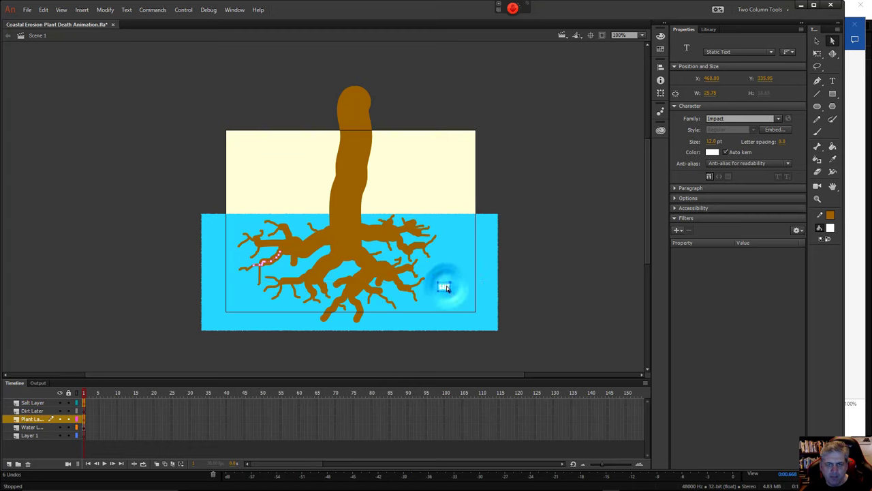
click(713, 144)
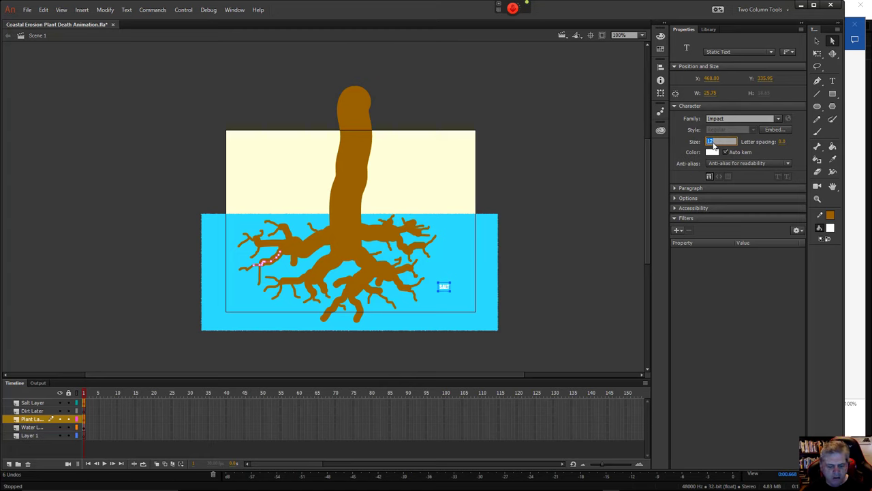
text(24)
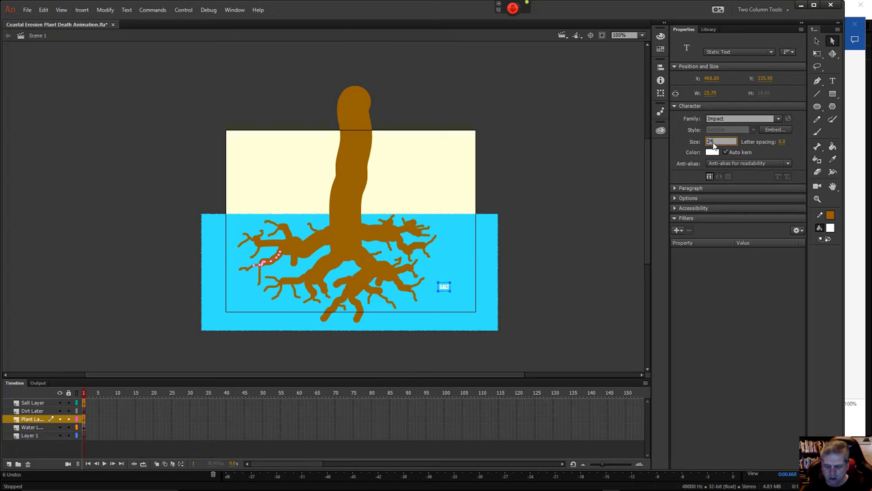
key(Return)
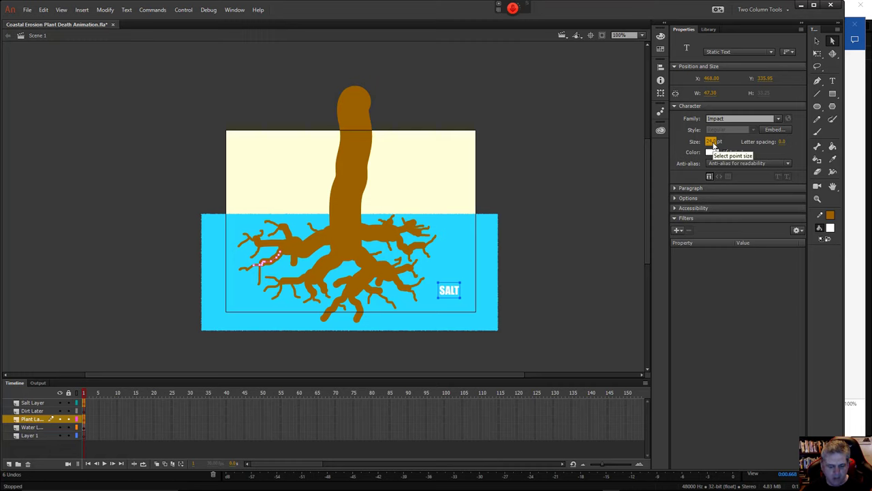
click(712, 142)
text(36)
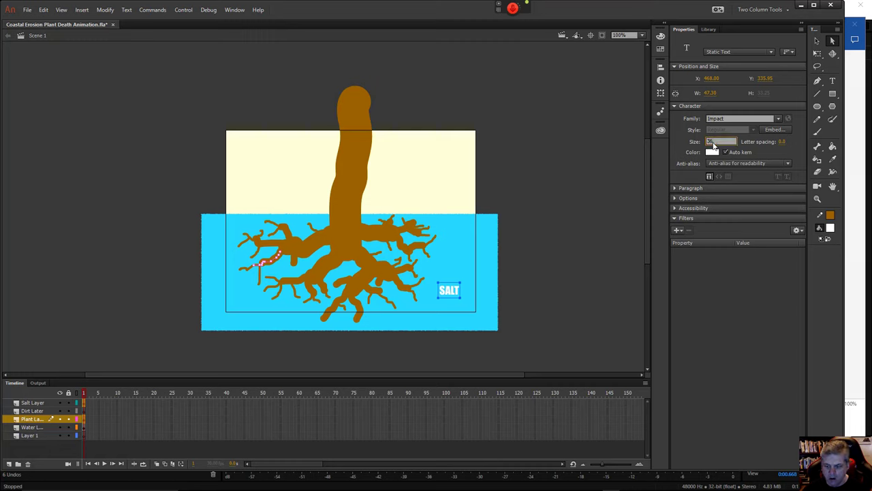
key(Return)
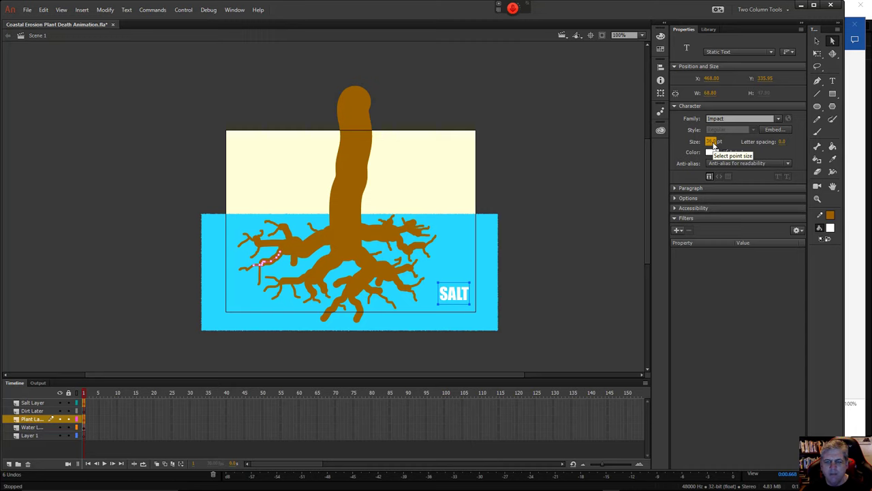
click(712, 141)
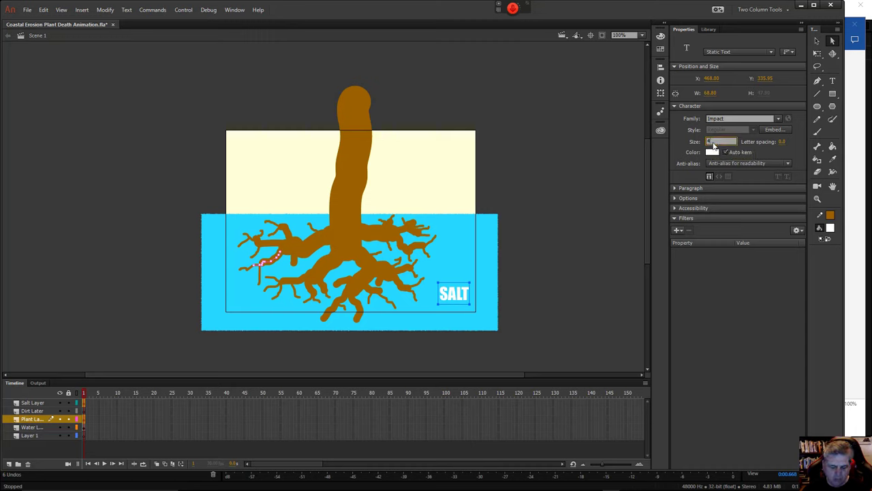
text(48)
key(Return)
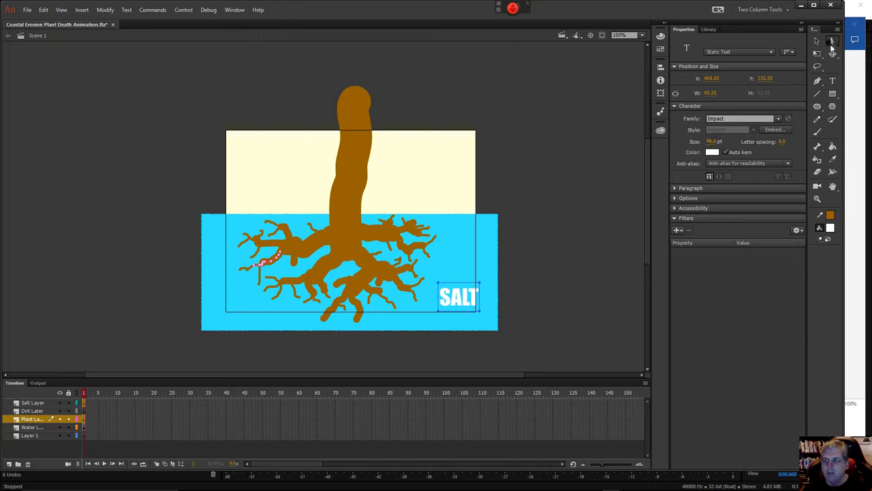
- Reposition the SALT text to about X 434, Y 326, inside the stage's lower-right corner, and deselect it
click(832, 42)
drag(464, 300, 453, 297)
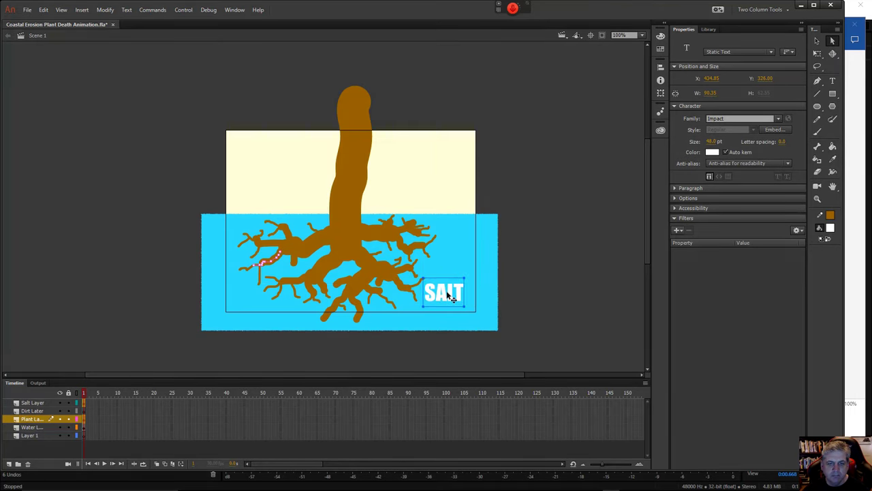
click(531, 301)
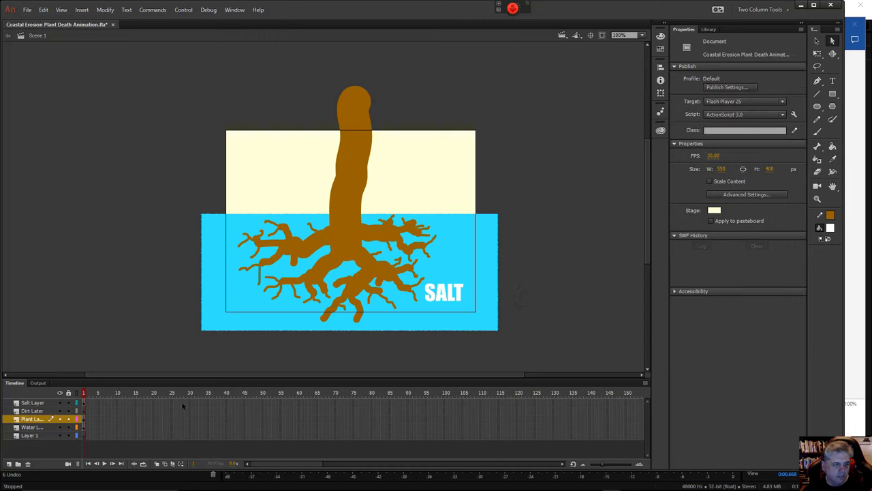
- Activate the Dirt layer and set the Rectangle tool's stroke and fill colors to olive #666600
click(37, 410)
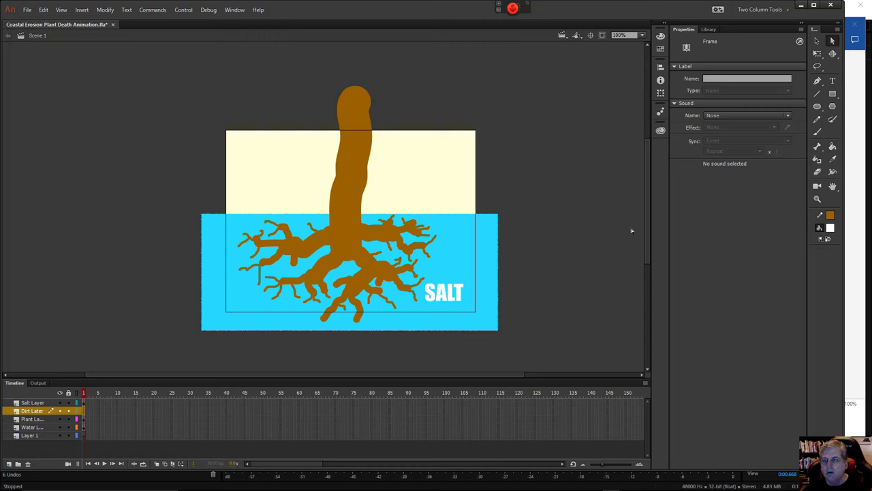
click(832, 93)
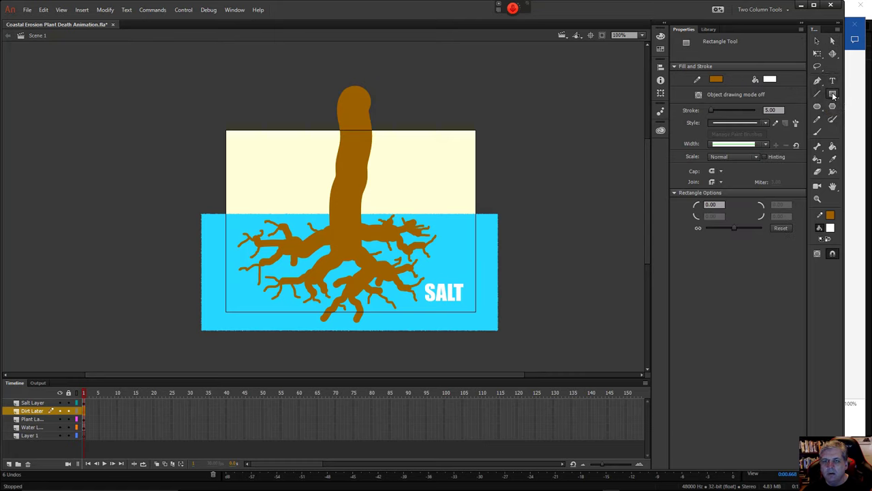
click(715, 80)
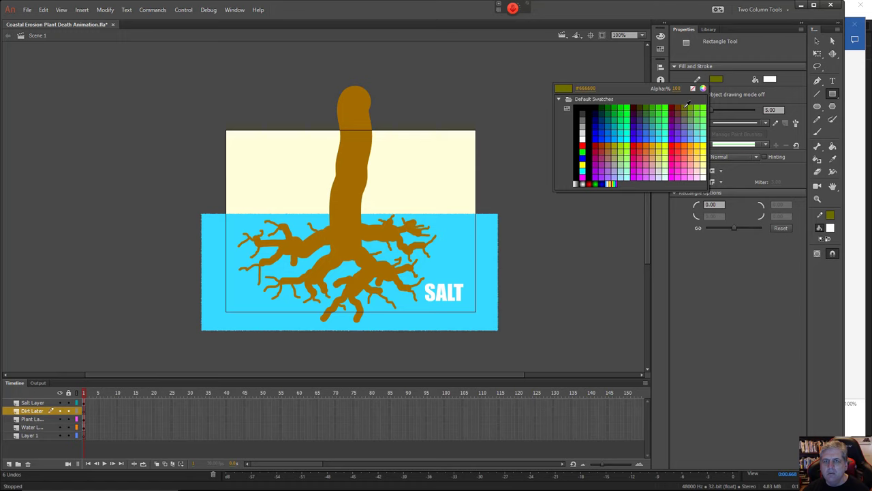
click(687, 104)
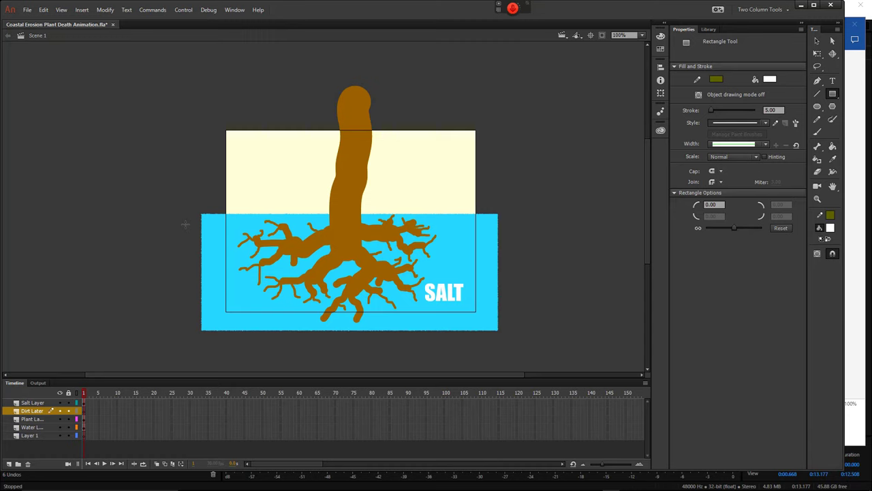
click(770, 81)
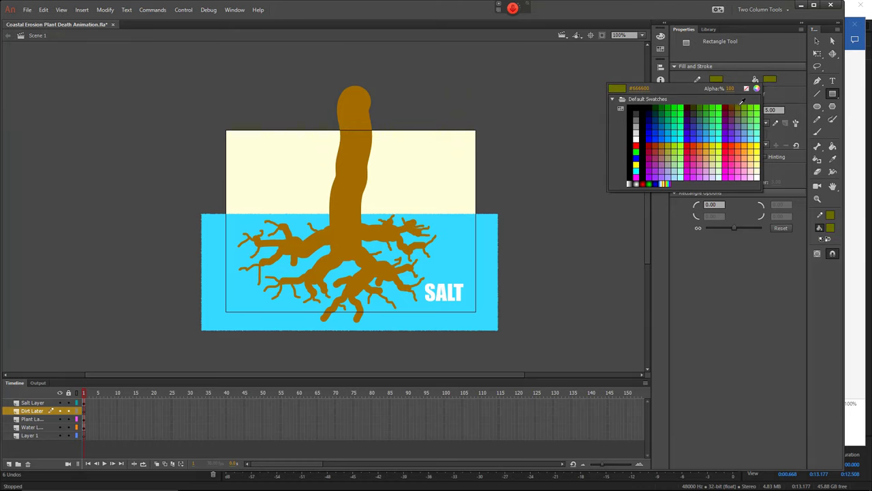
key(Escape)
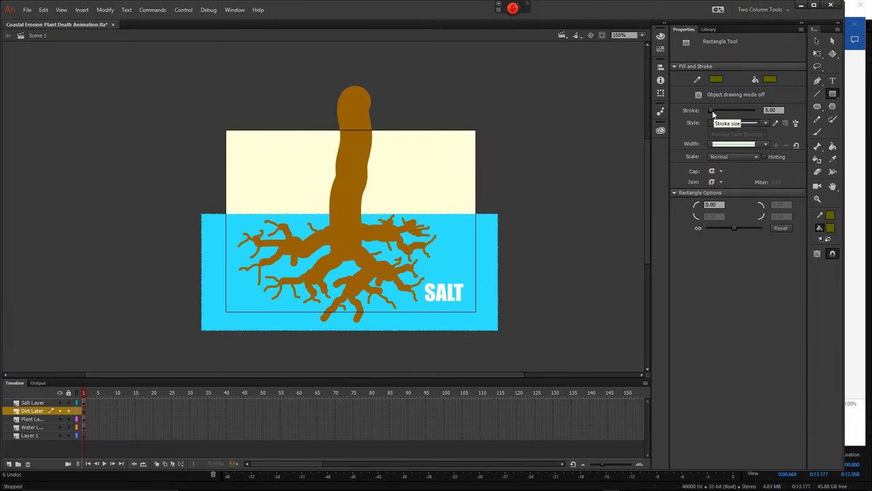
- Set a 0.10 stroke with the stippled line style and draw the dirt rectangle over the roots, extending past the stage's sides and bottom
drag(713, 114, 676, 114)
click(766, 123)
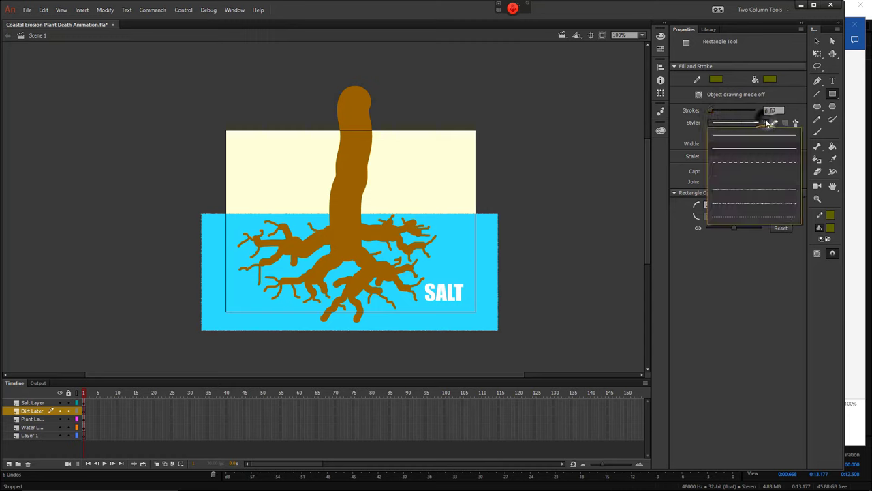
click(760, 205)
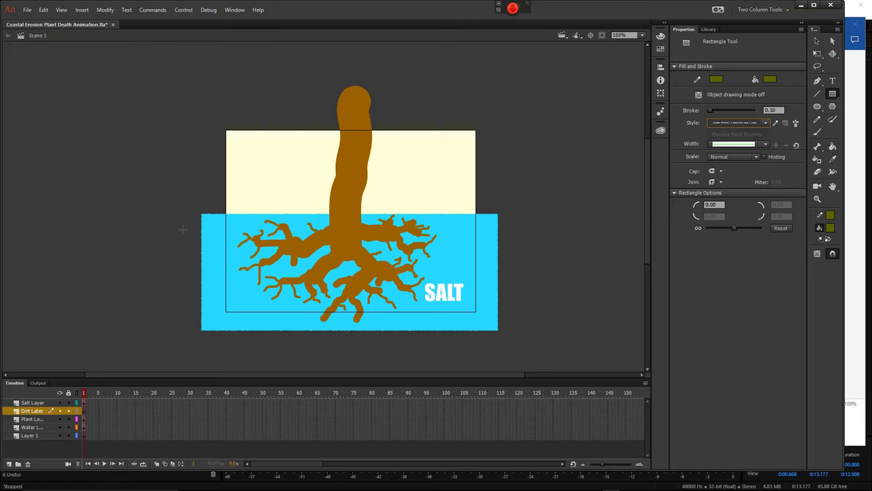
drag(183, 229, 370, 321)
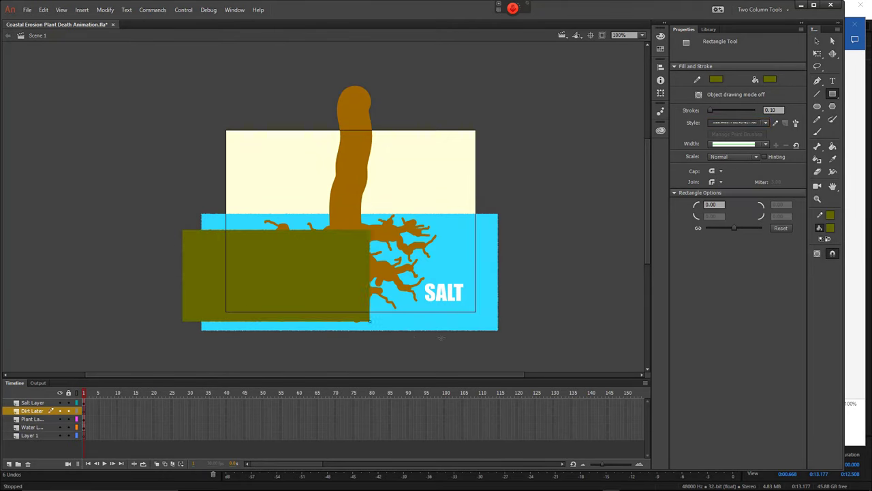
drag(442, 336, 513, 346)
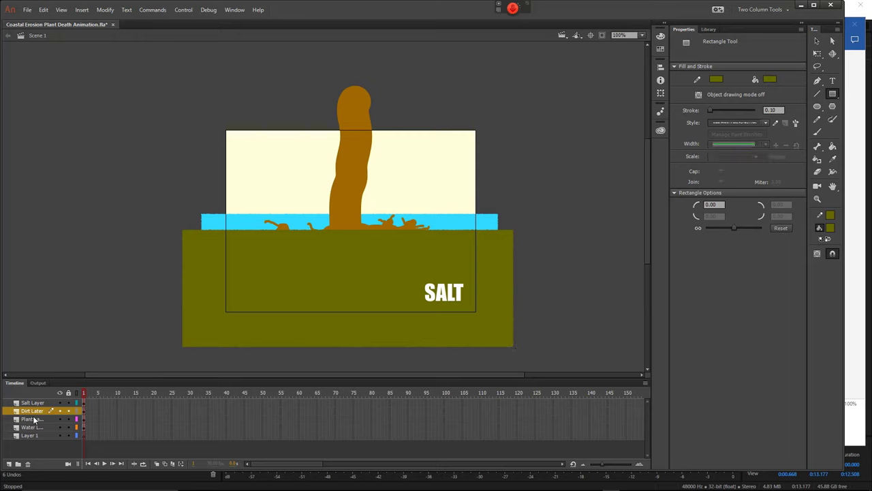
- Move the Plant layer above the Dirt layer, deselect the plant artwork, and save the document
drag(33, 421, 32, 411)
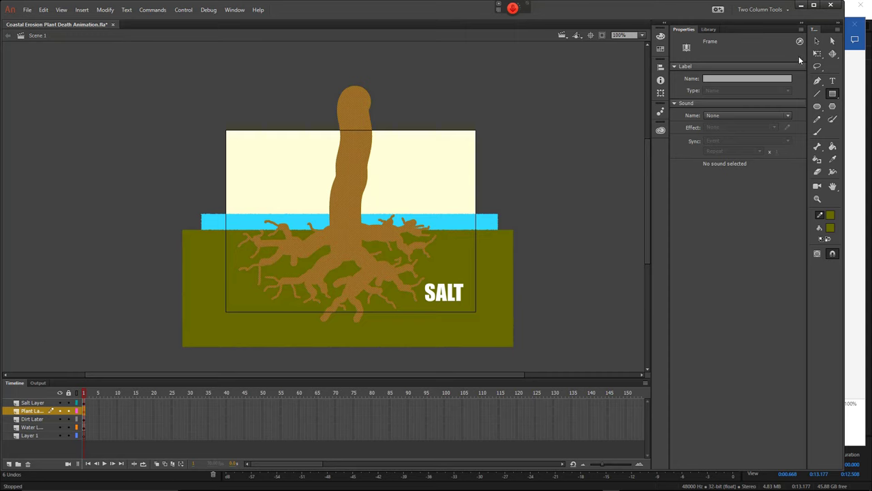
click(831, 43)
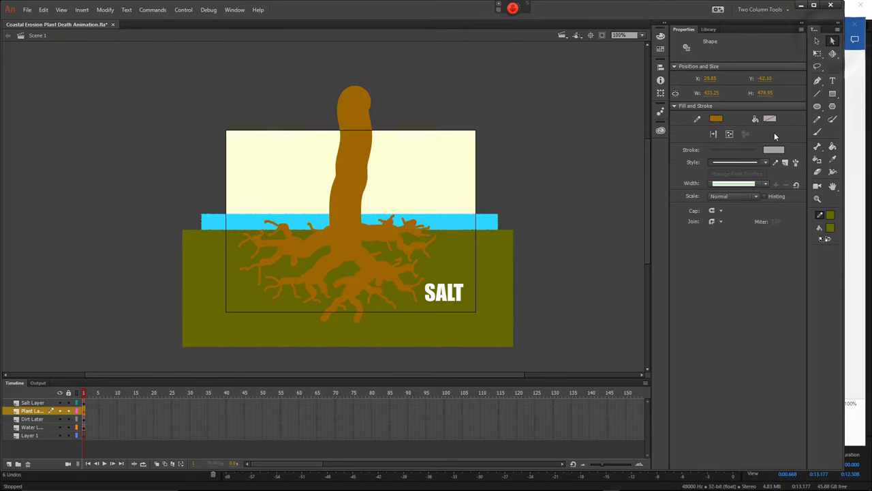
key(ctrl+s)
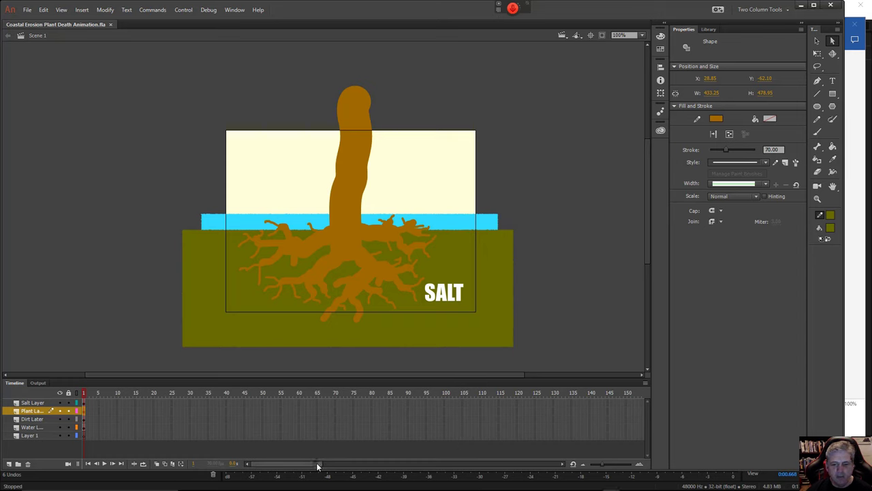
- Insert frames at frame 450 on all five layers to extend the animation to that point
drag(317, 468, 533, 467)
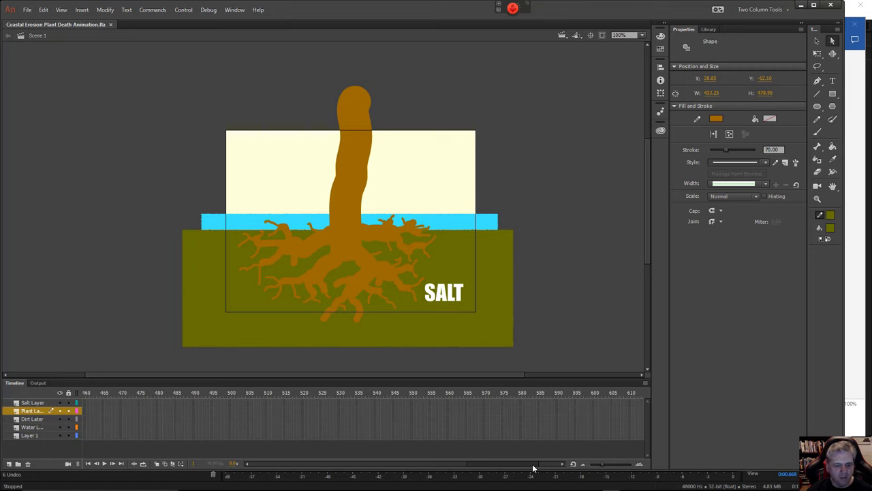
drag(534, 468, 489, 471)
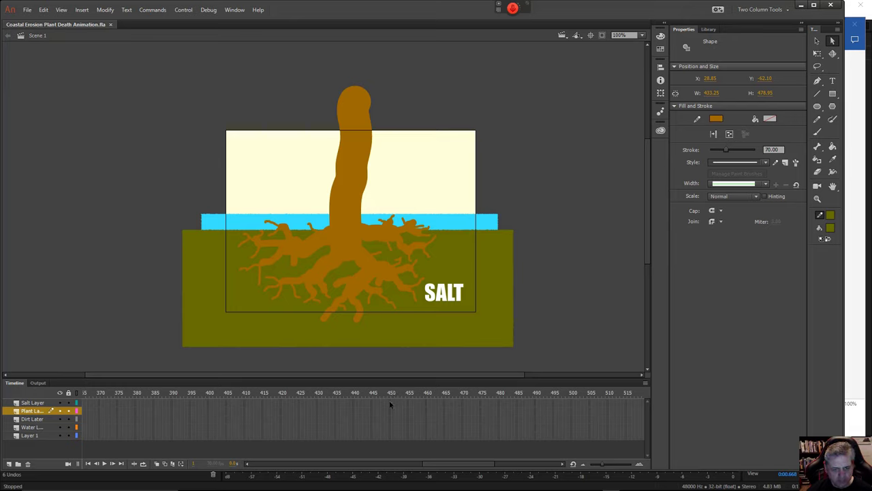
drag(389, 400, 389, 439)
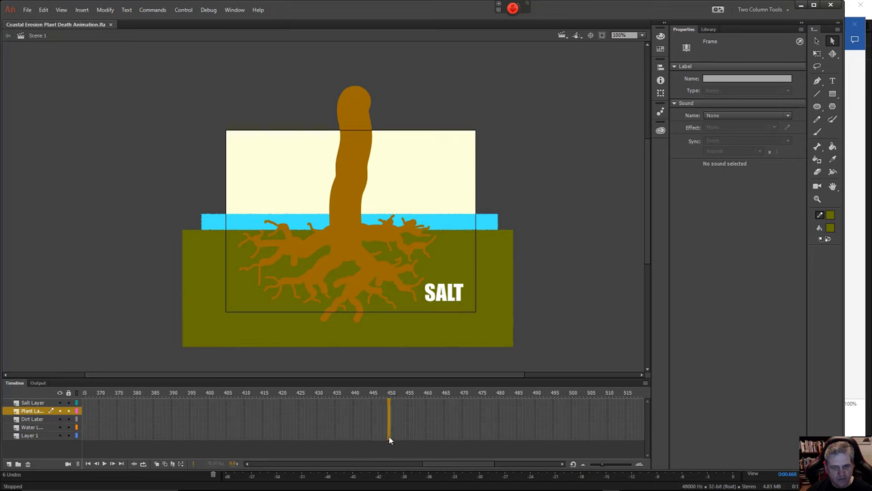
drag(389, 439, 389, 439)
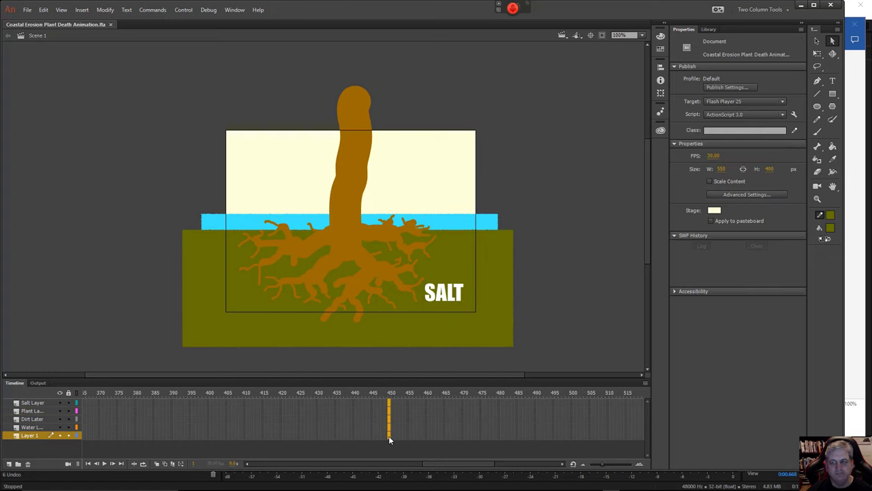
click(87, 10)
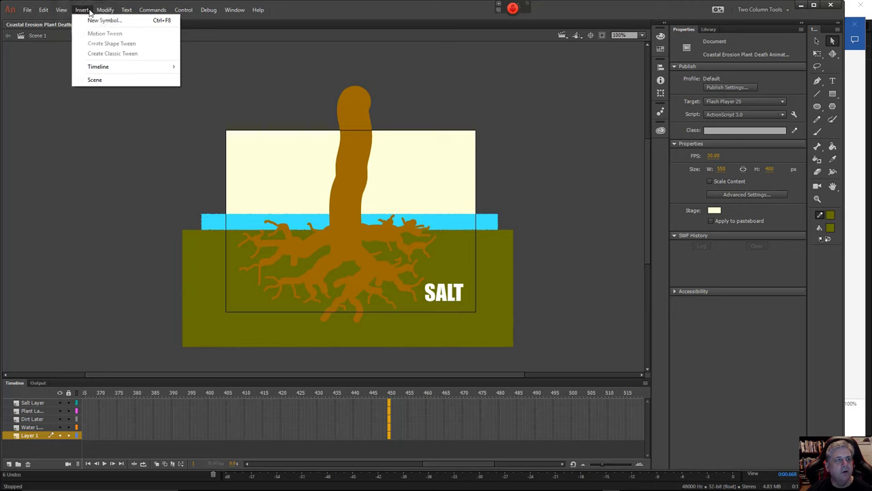
mouse_move(101, 66)
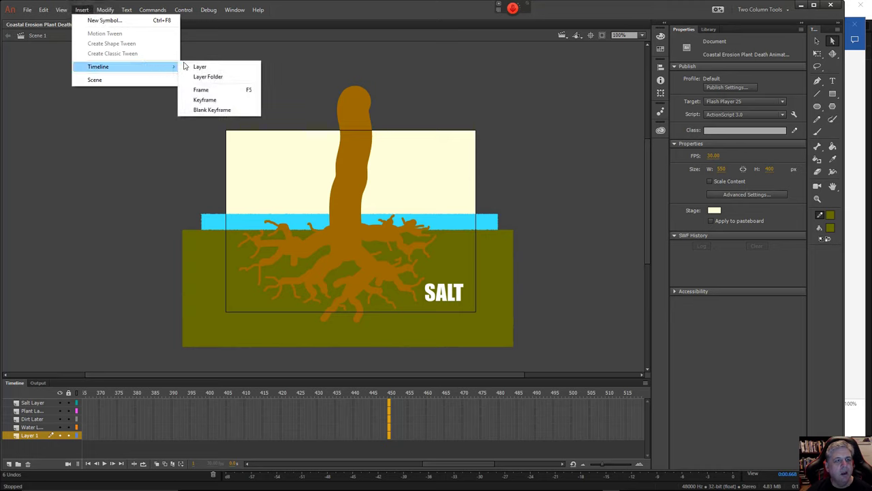
click(209, 92)
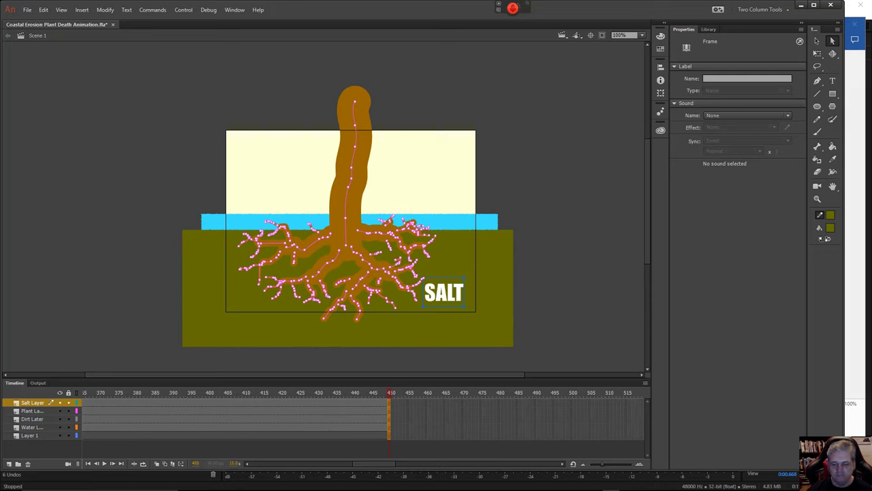
- Select the SALT text at frame 1 with the Selection tool and keep its text type as Static Text
mouse_move(559, 482)
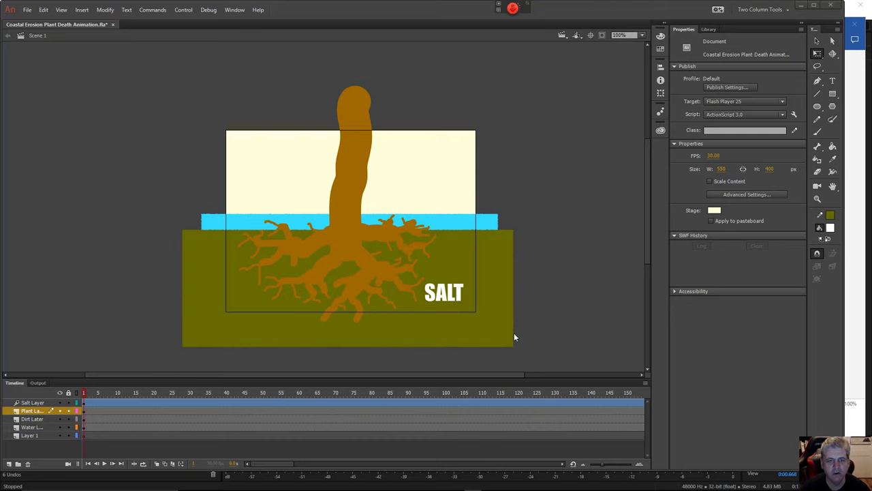
click(443, 298)
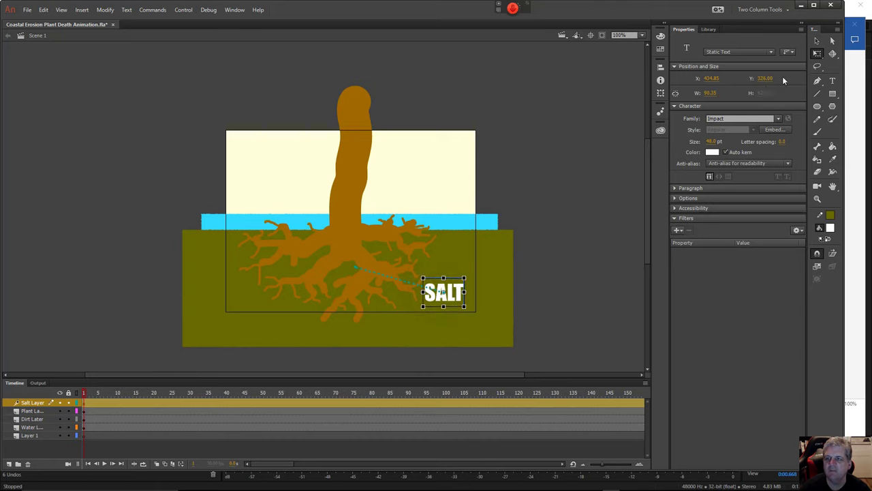
click(832, 40)
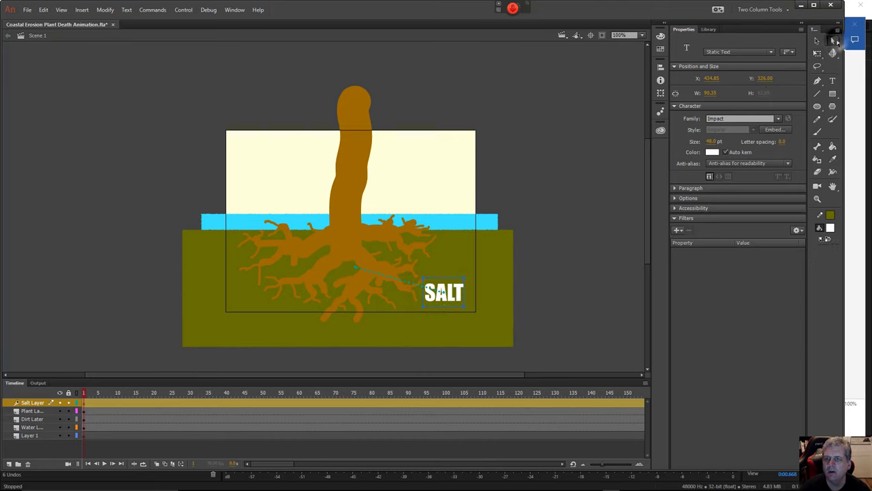
click(457, 298)
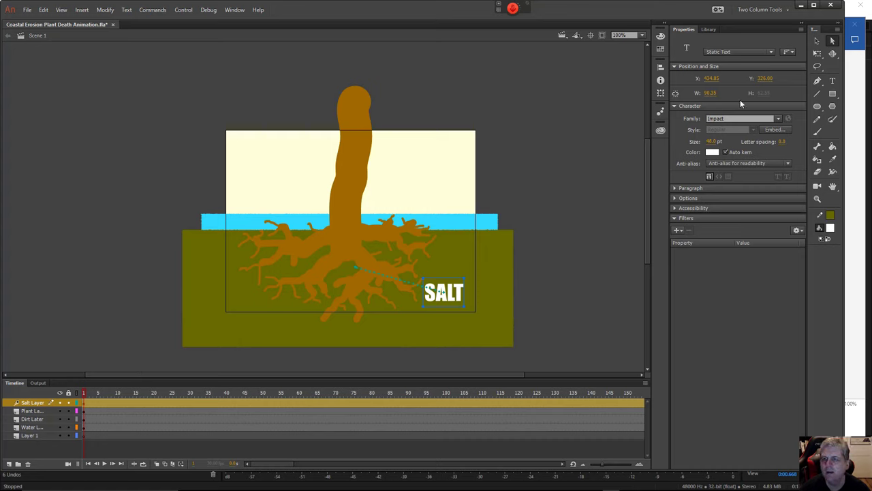
click(733, 52)
click(735, 58)
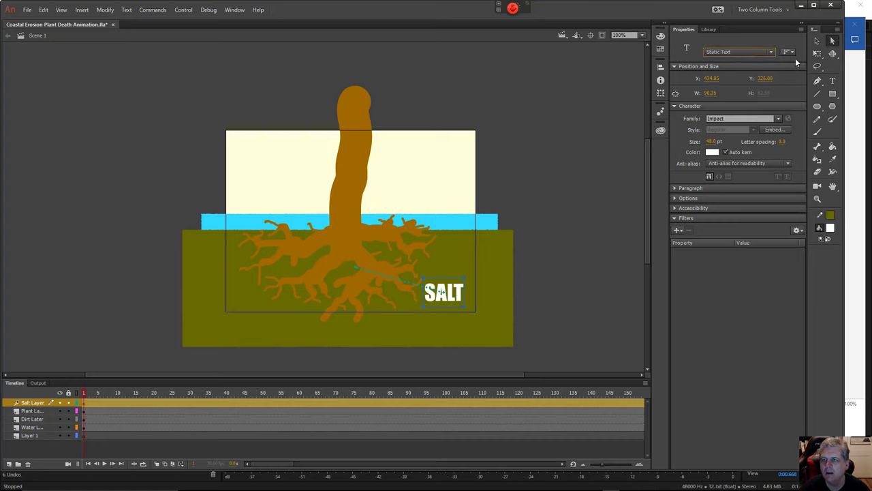
- Change the SALT text's font family to Helvetica Neue LT Pro
click(776, 119)
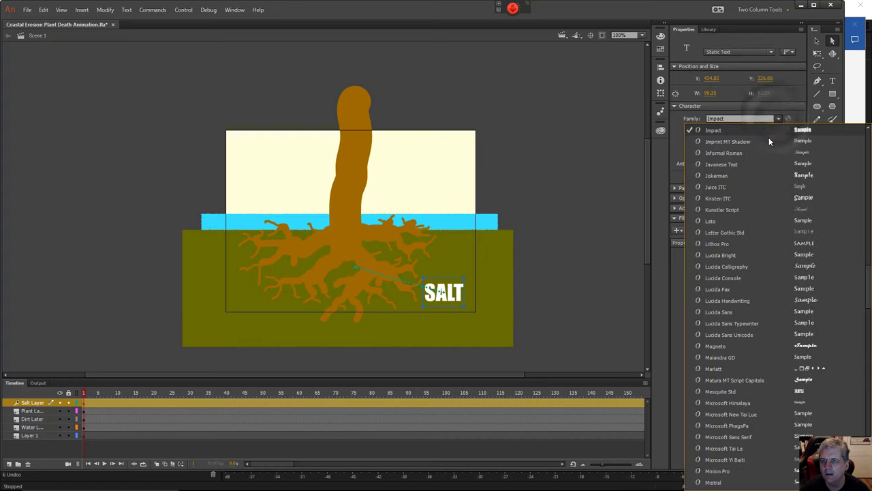
scroll(767, 157, up, 4)
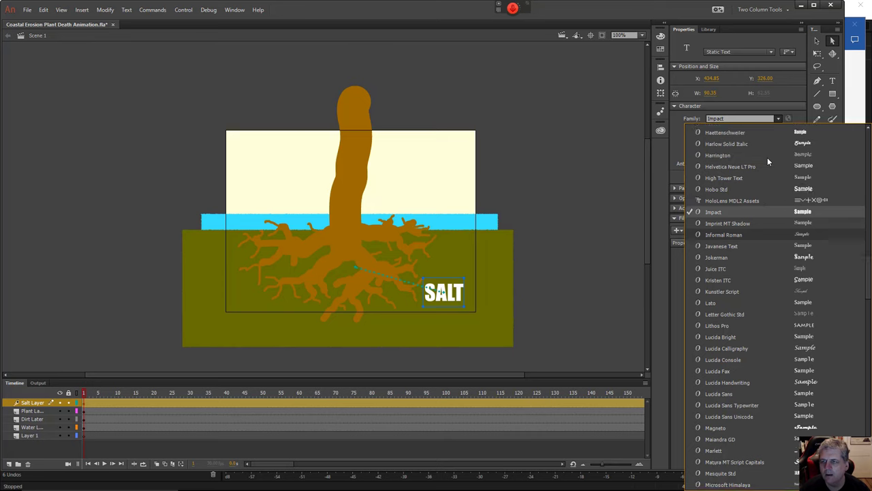
scroll(767, 162, up, 3)
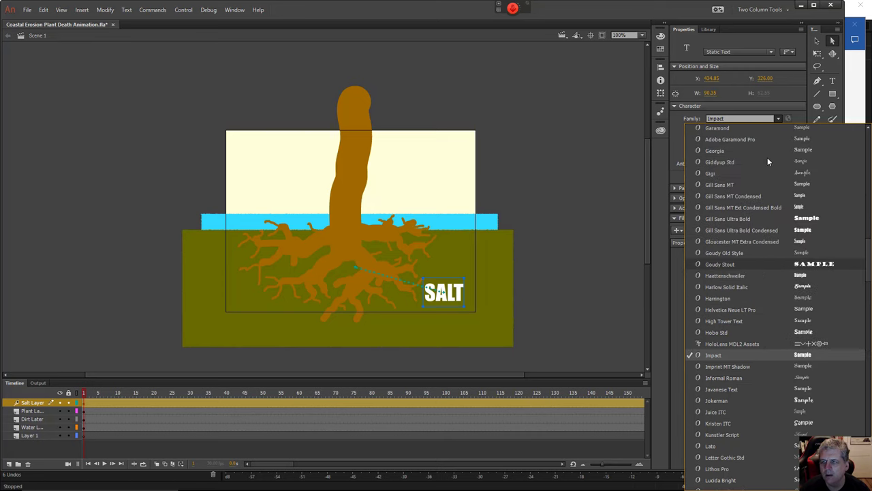
scroll(767, 162, up, 2)
scroll(767, 161, up, 5)
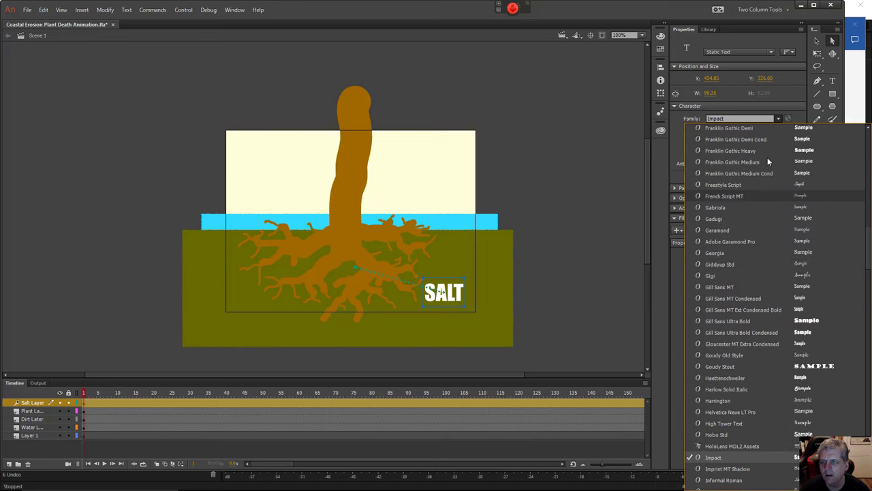
scroll(768, 162, up, 8)
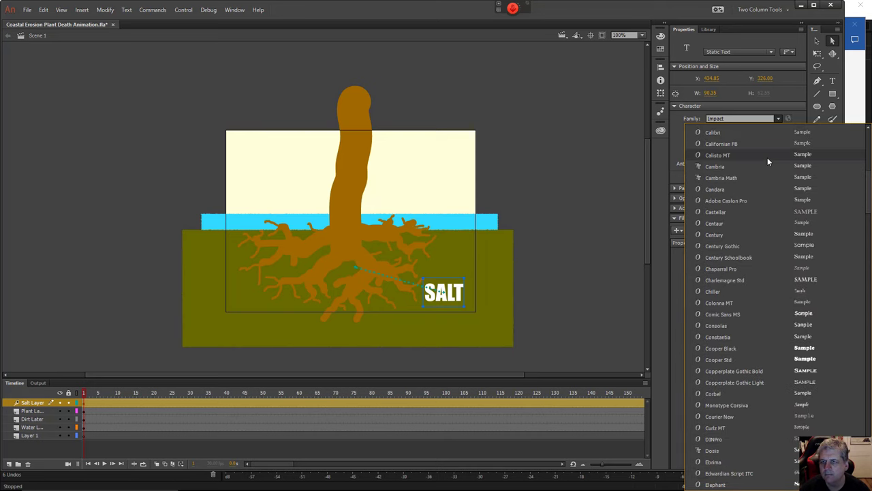
scroll(767, 162, up, 3)
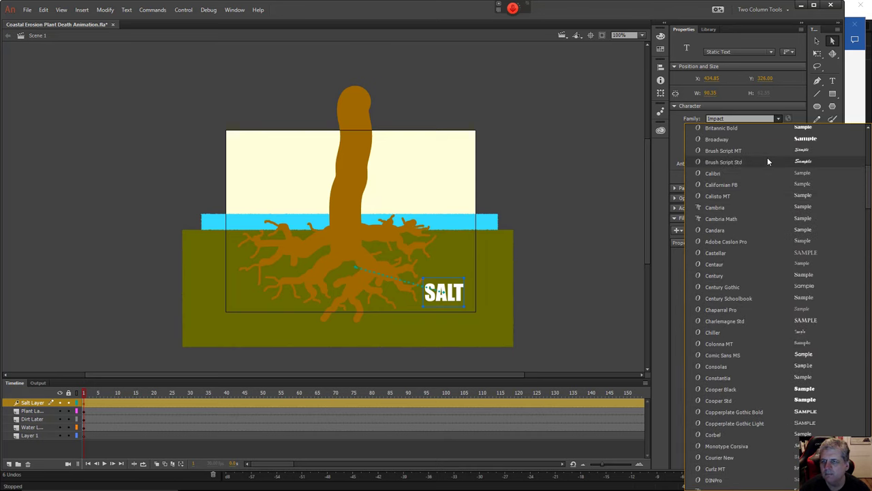
scroll(767, 161, up, 2)
scroll(767, 160, up, 7)
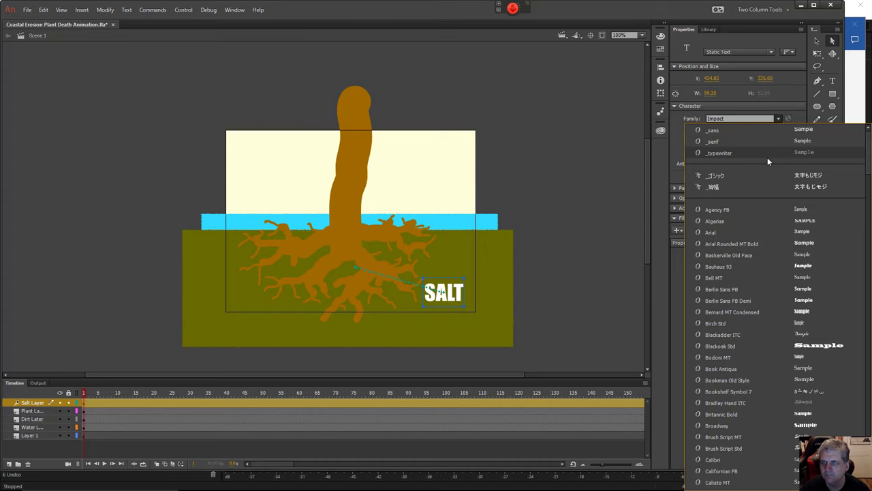
scroll(767, 161, down, 8)
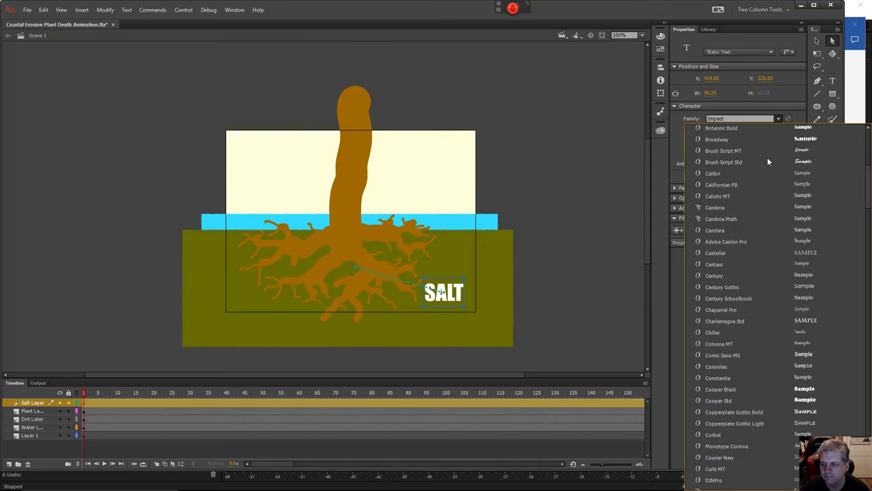
scroll(767, 161, down, 1)
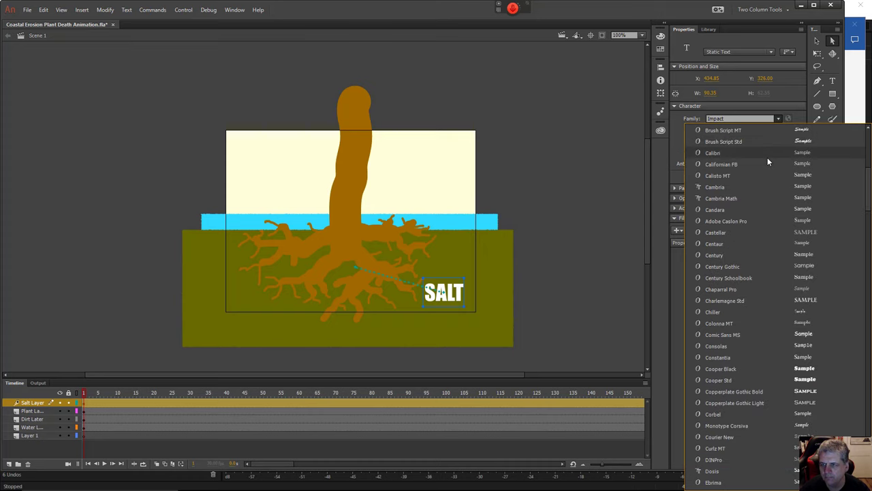
scroll(768, 162, down, 2)
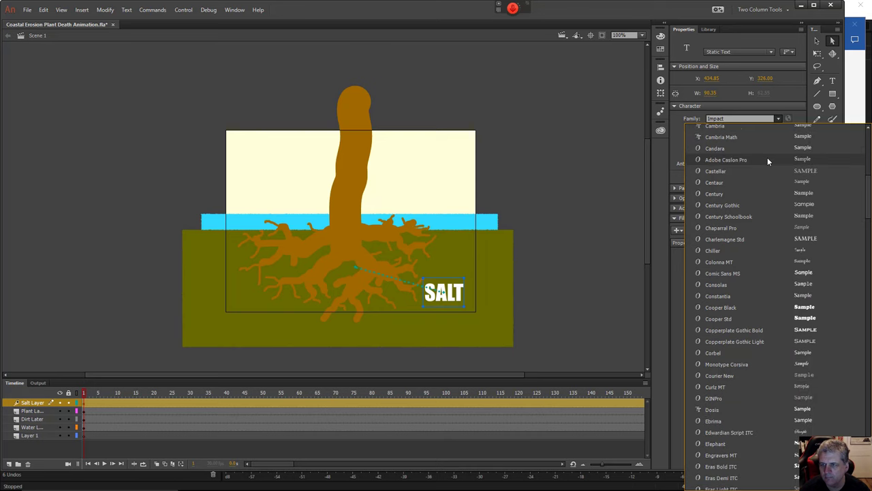
scroll(767, 160, down, 3)
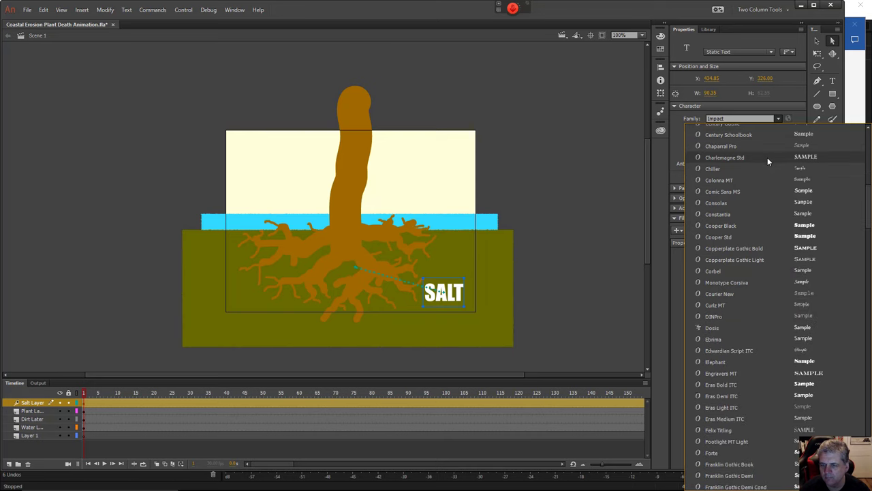
scroll(768, 160, down, 10)
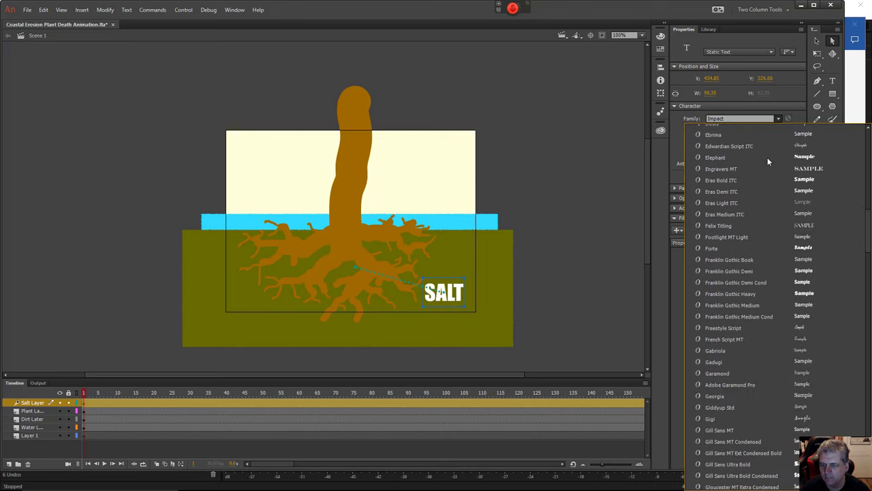
scroll(767, 157, down, 3)
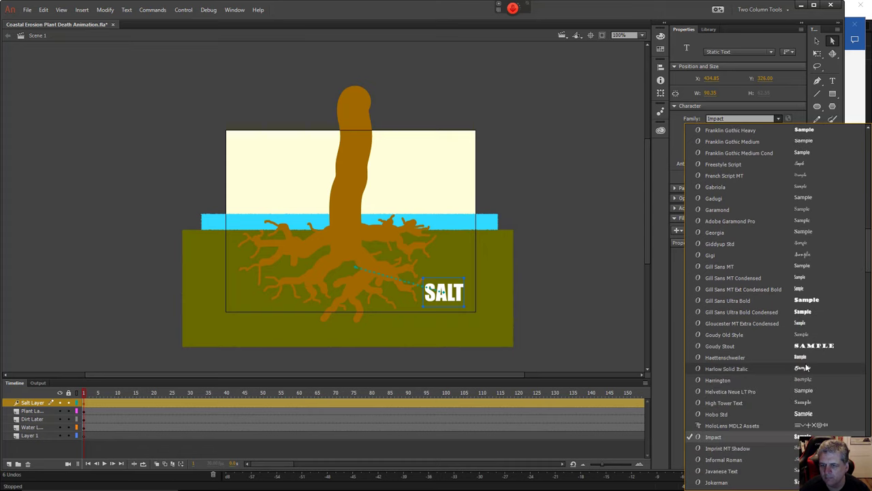
click(753, 392)
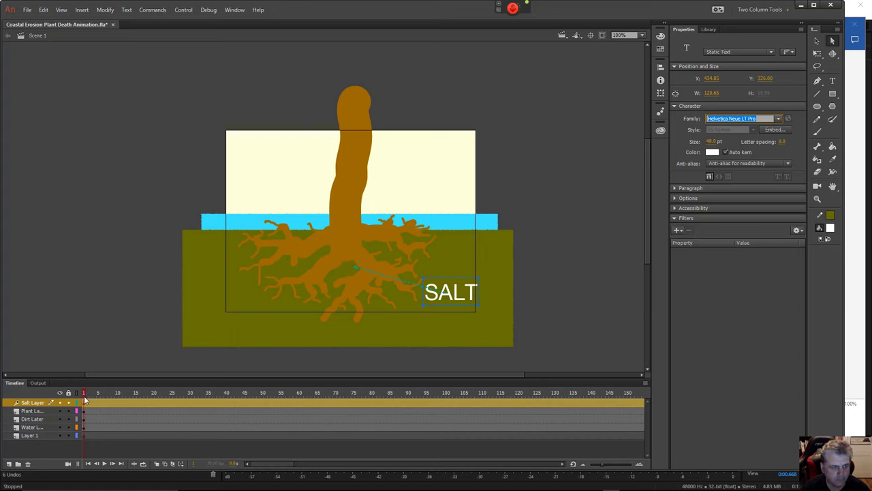
- Select the SALT text at frame 450 and narrow its text box to about 490 px wide
drag(83, 395, 432, 398)
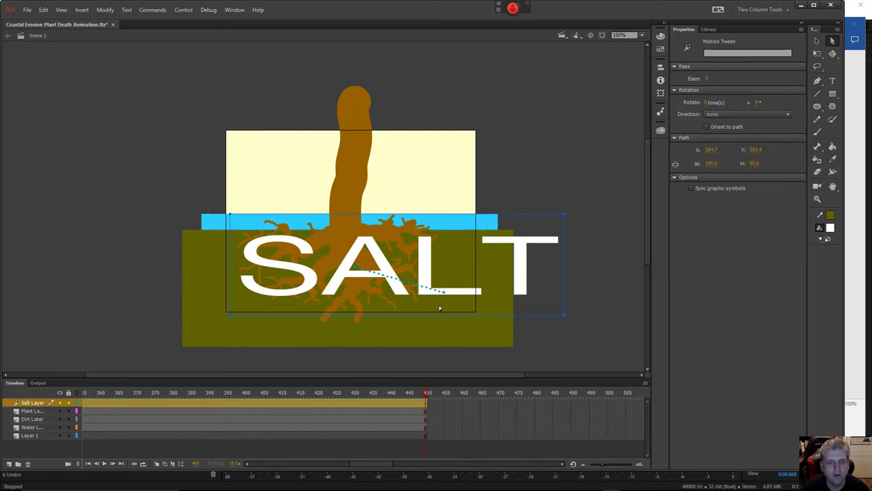
click(440, 288)
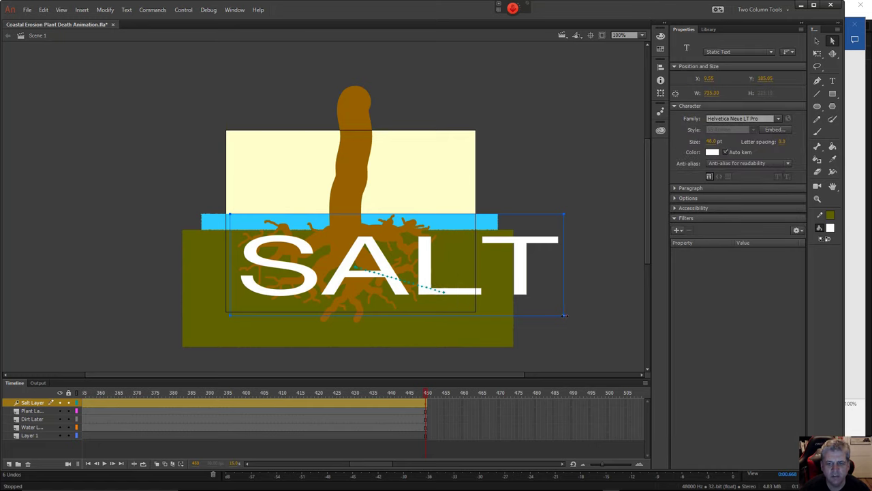
drag(557, 316, 473, 291)
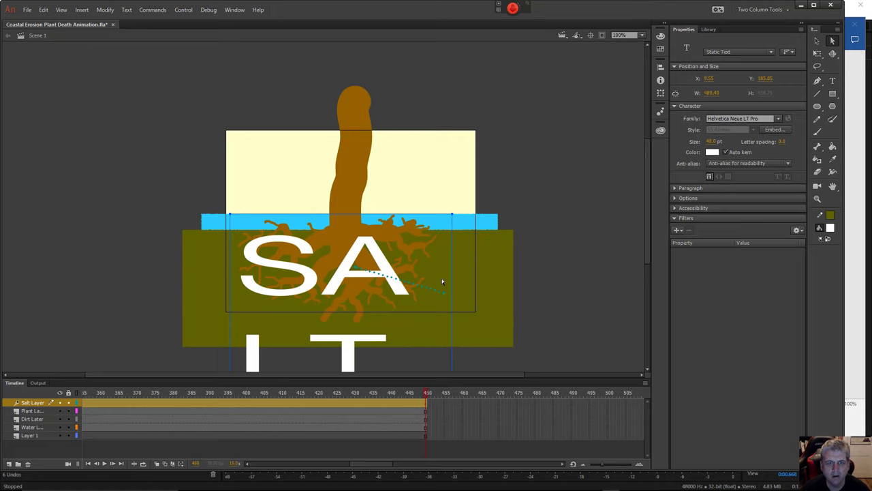
scroll(442, 280, down, 5)
scroll(443, 278, up, 7)
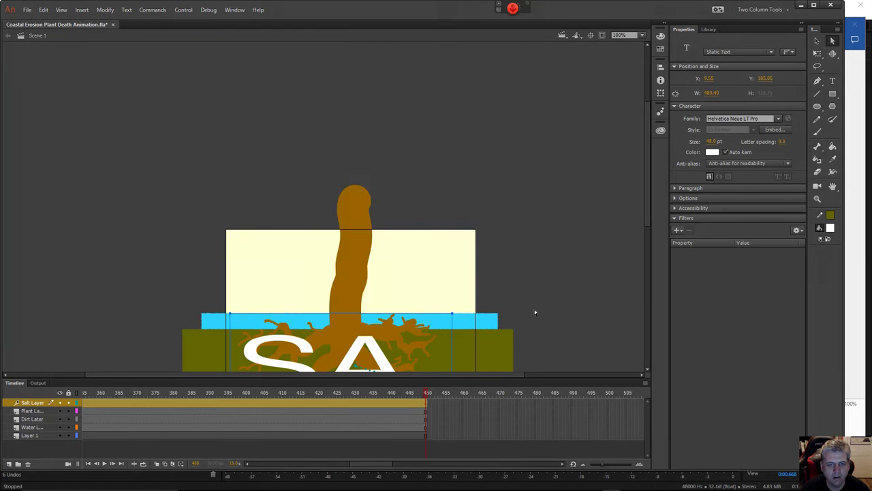
scroll(534, 312, down, 7)
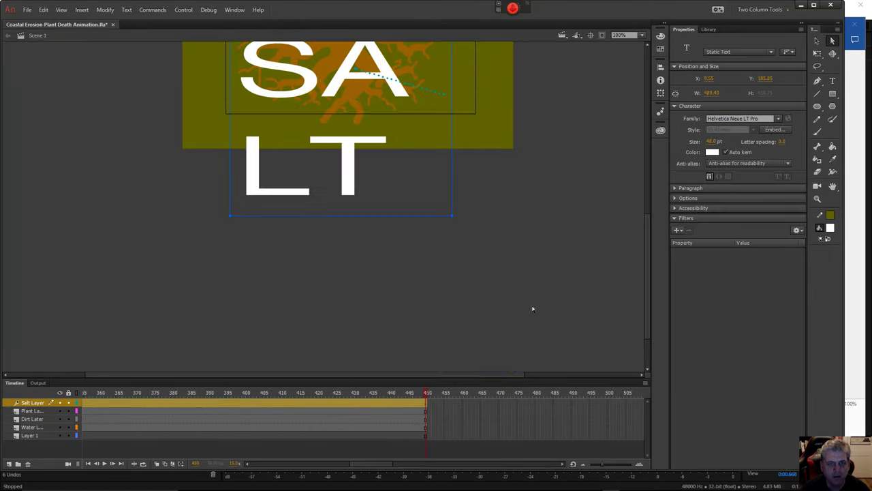
- Widen the SALT text box to about 660 px, extending its left edge toward the stage's left border
click(451, 216)
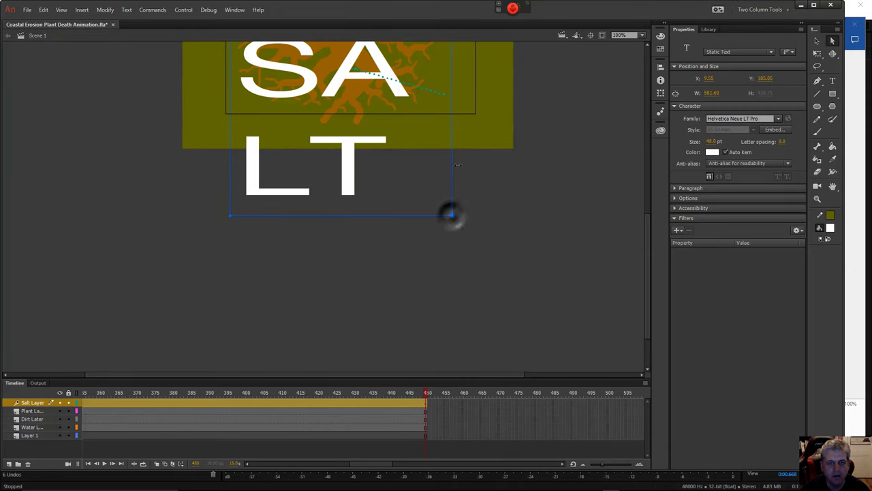
drag(530, 143, 525, 149)
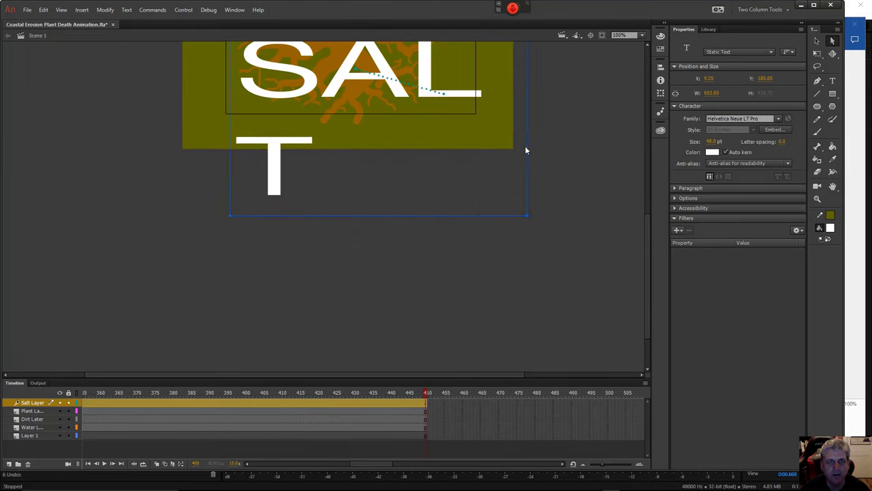
scroll(565, 168, down, 8)
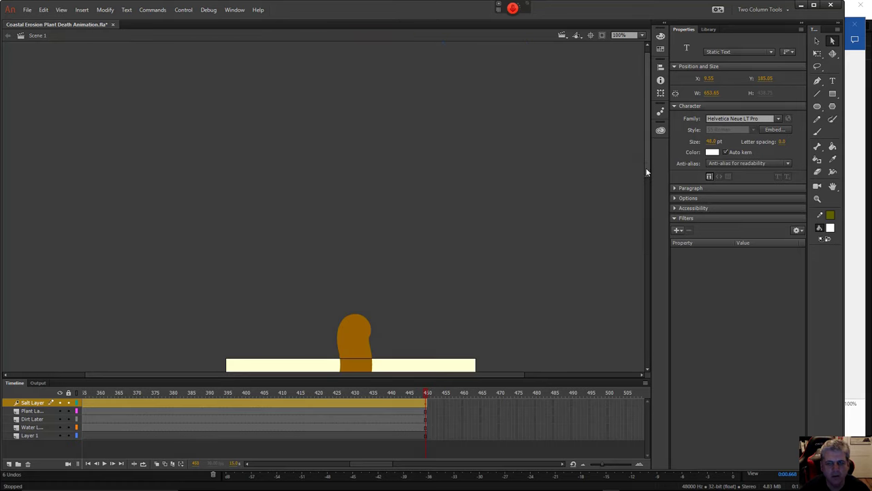
drag(646, 167, 642, 271)
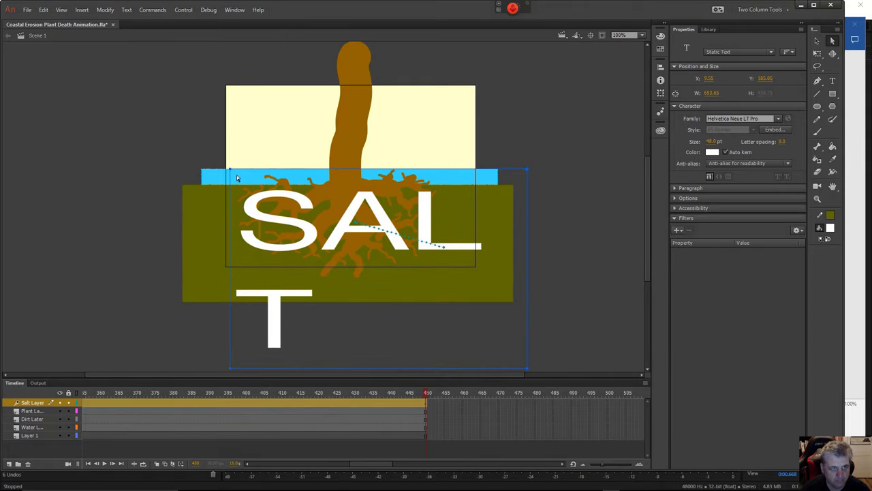
drag(230, 168, 227, 169)
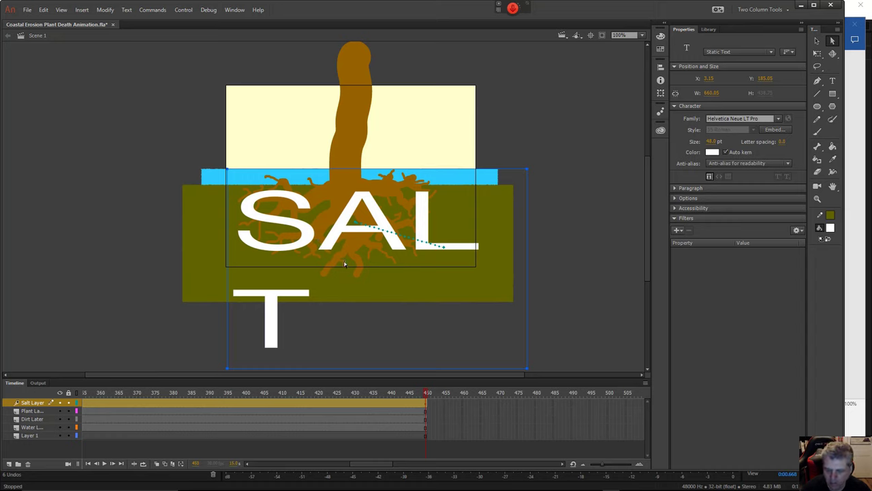
- Delete the SALT text and try to place new text over the roots on the tweened Salt Layer with the Text tool
key(ctrl+alt+a)
key(Delete)
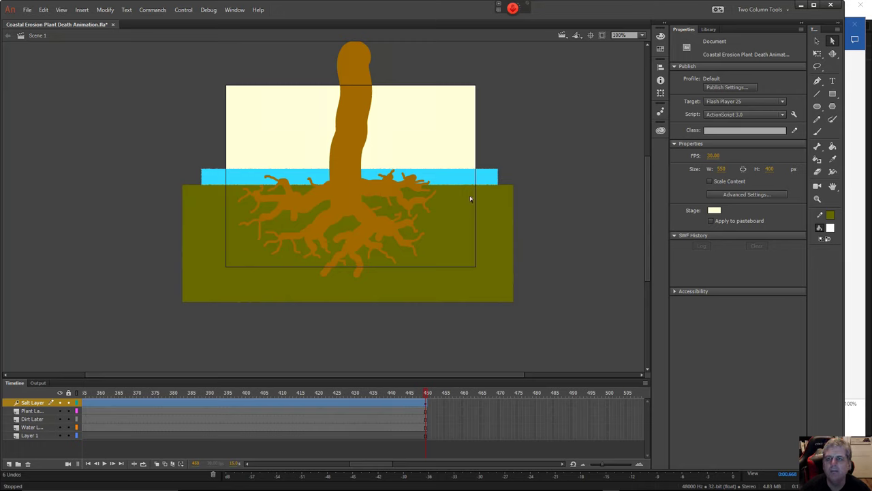
click(832, 80)
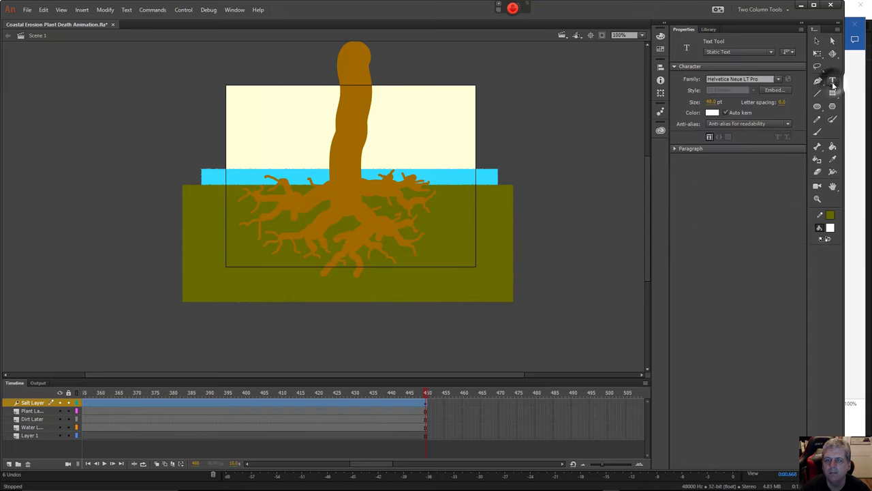
click(429, 244)
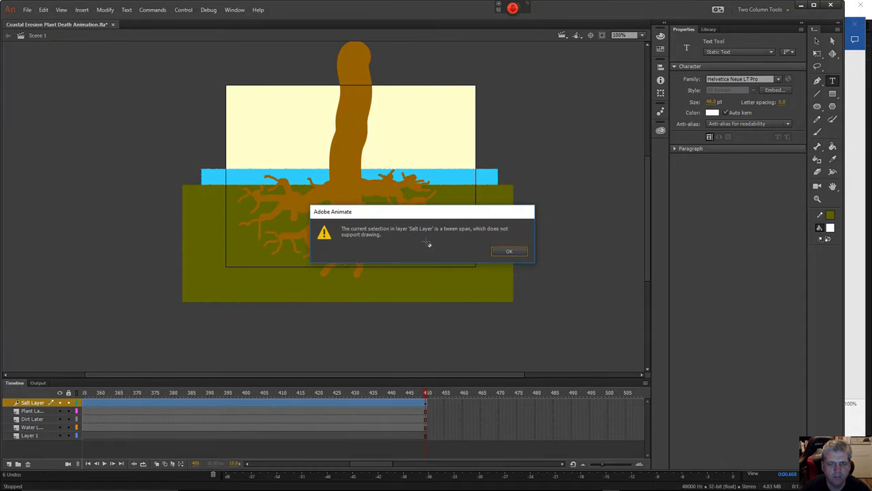
click(510, 252)
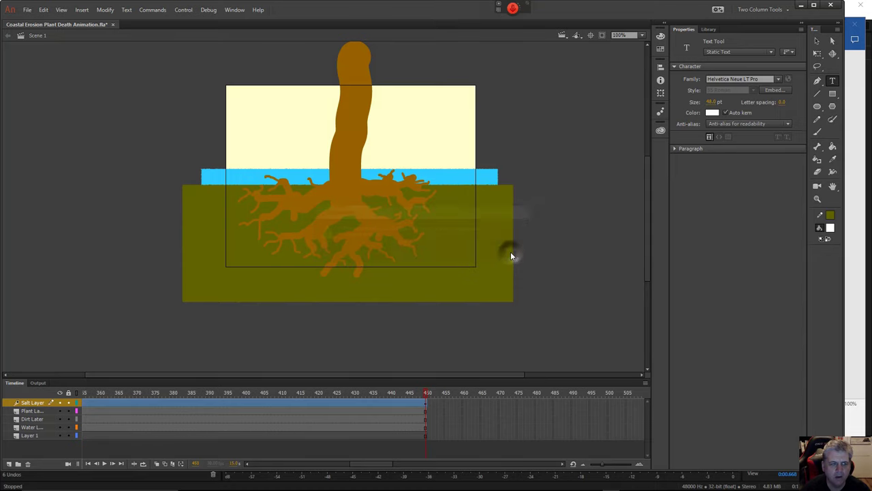
- Delete the tweened Salt Layer and add a new layer above the Plant layer
right_click(40, 403)
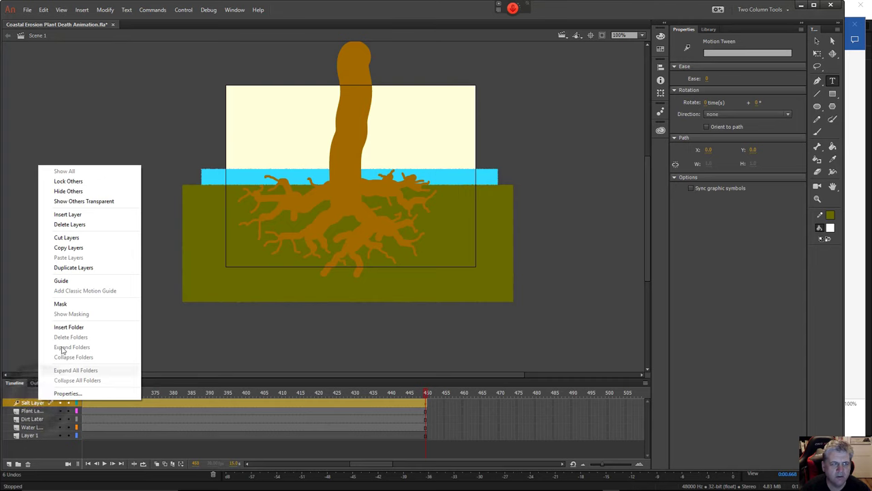
click(66, 228)
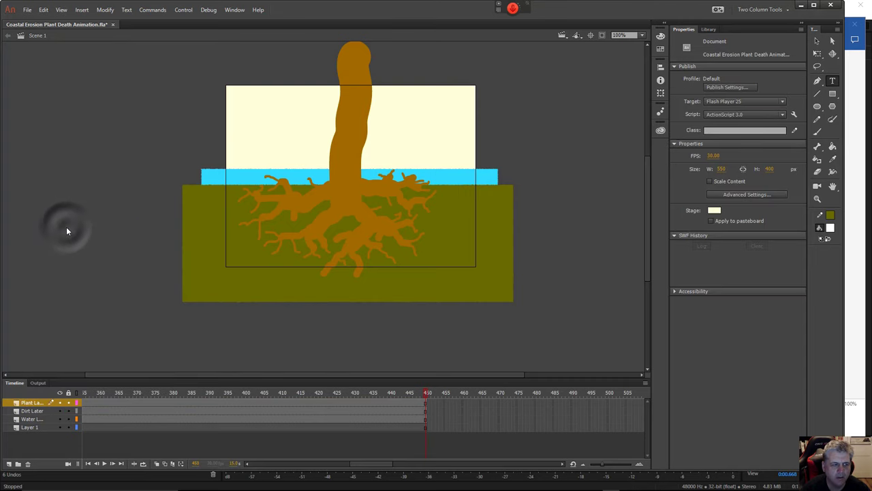
click(9, 464)
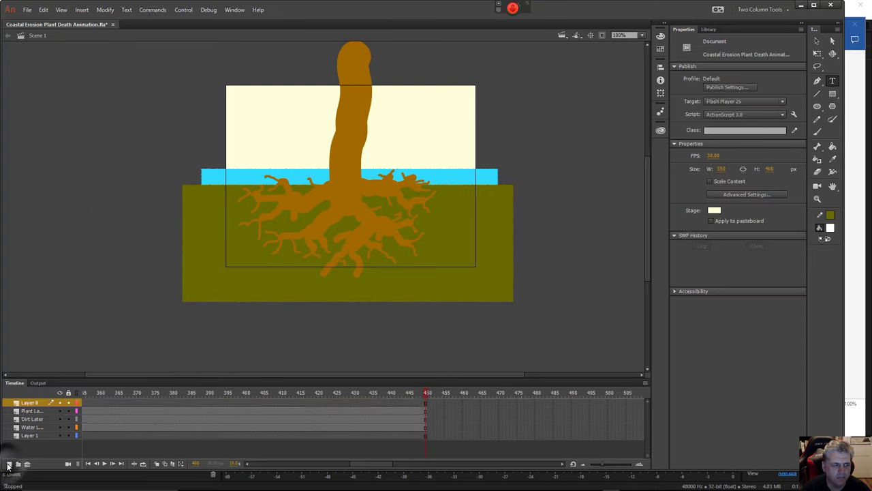
- Rename the new layer as Salt Layer and set its visibility to Transparent
right_click(27, 400)
click(45, 393)
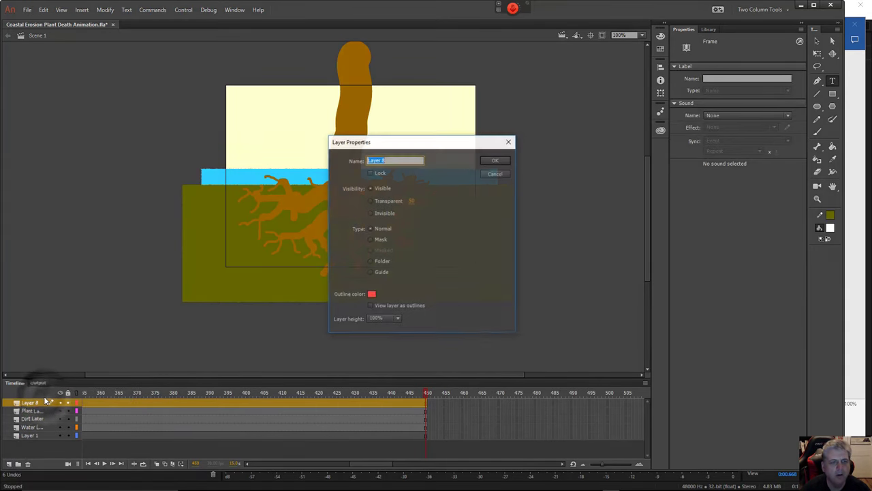
text(Sal)
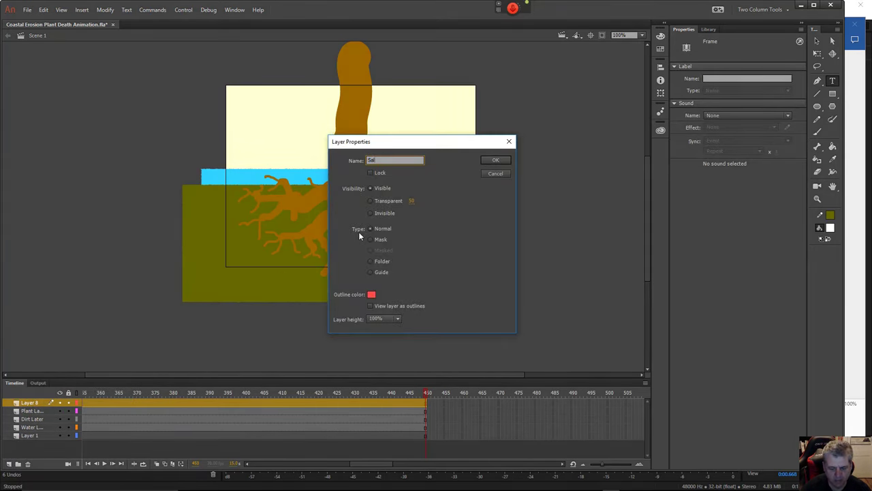
text(t)
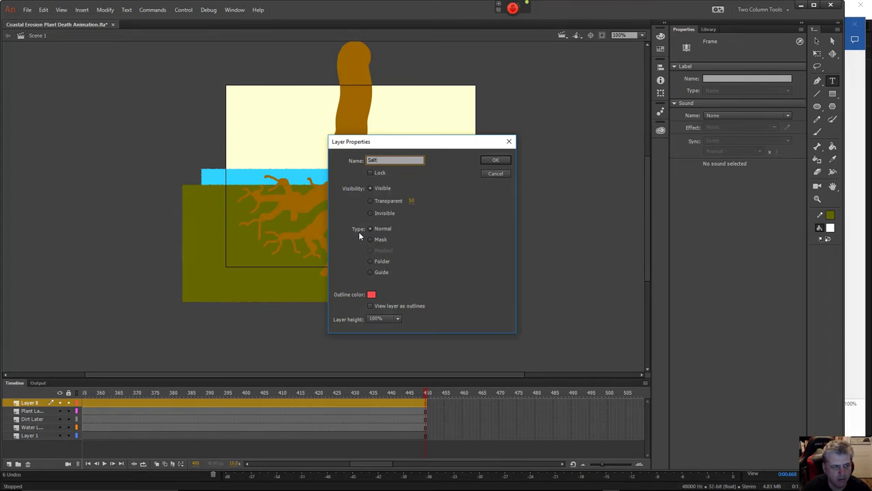
text( Layer)
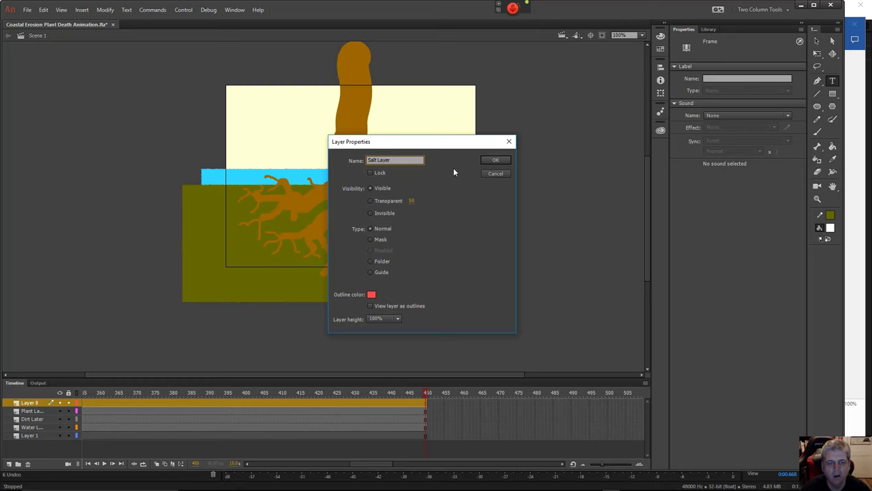
click(370, 200)
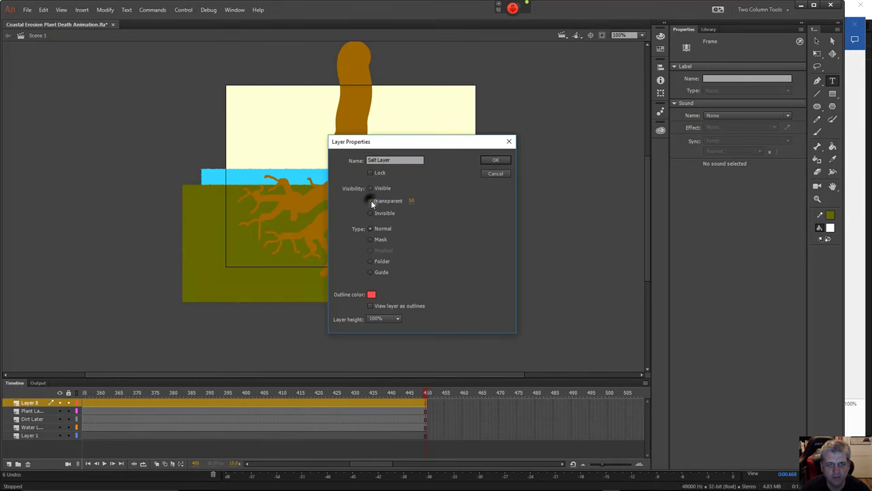
click(503, 162)
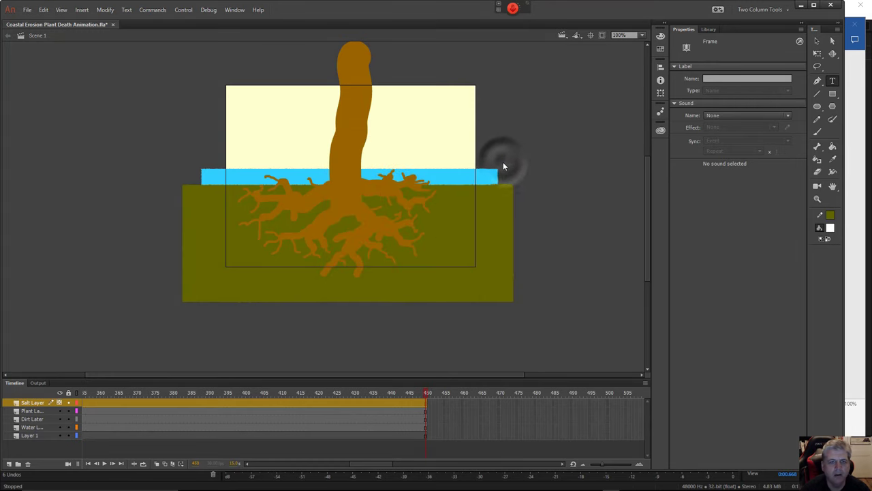
- Add the static text SALT over the roots on the Salt Layer in white 48 pt Helvetica Neue LT Pro
click(410, 232)
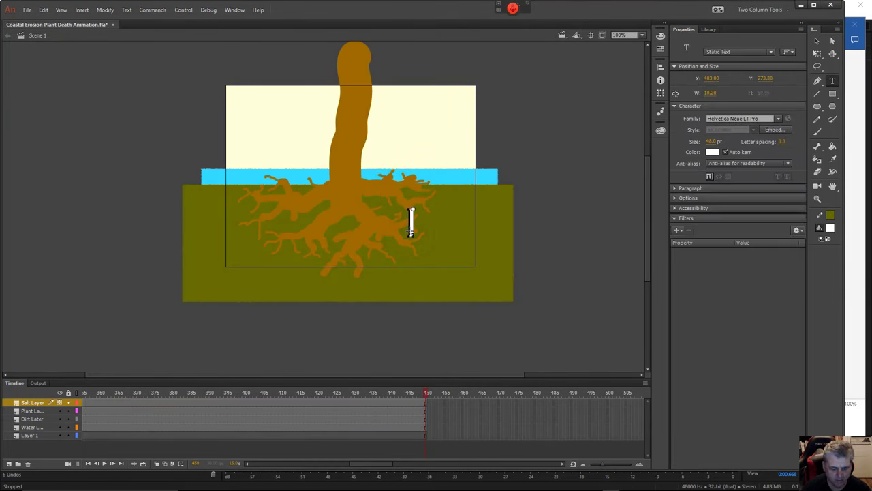
text(Sa)
key(BackSpace)
text(A)
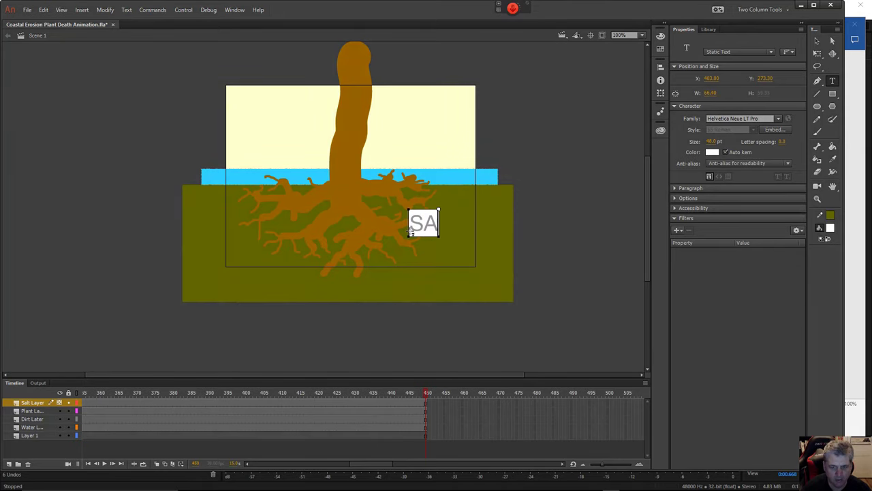
text(LT)
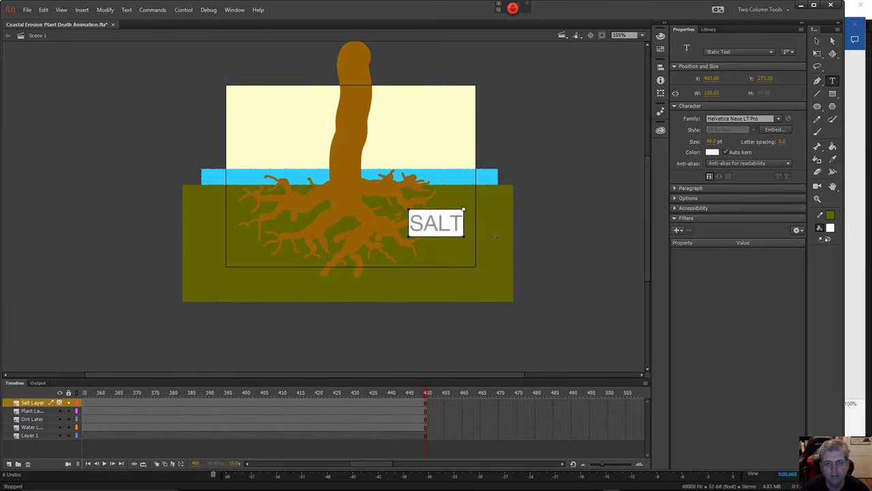
click(576, 223)
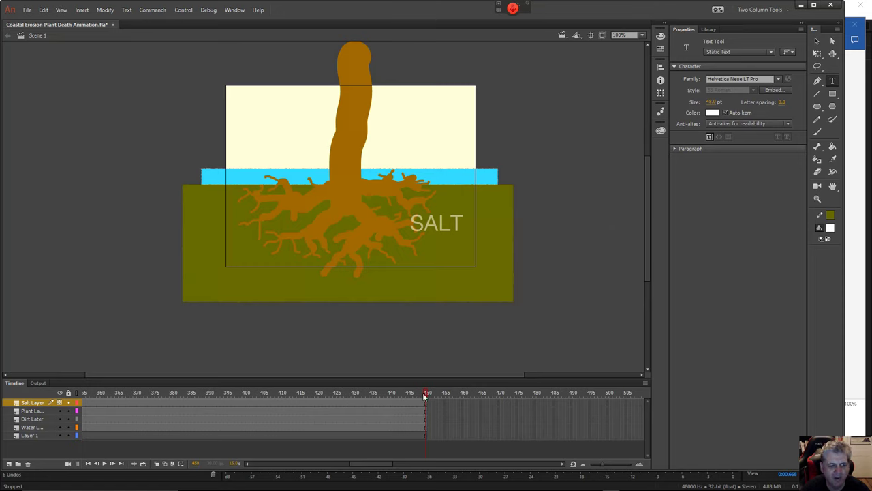
- Go to frame 1 and move the SALT text near the stage's lower-right corner, at about X 420, Y 332
drag(426, 396, 44, 402)
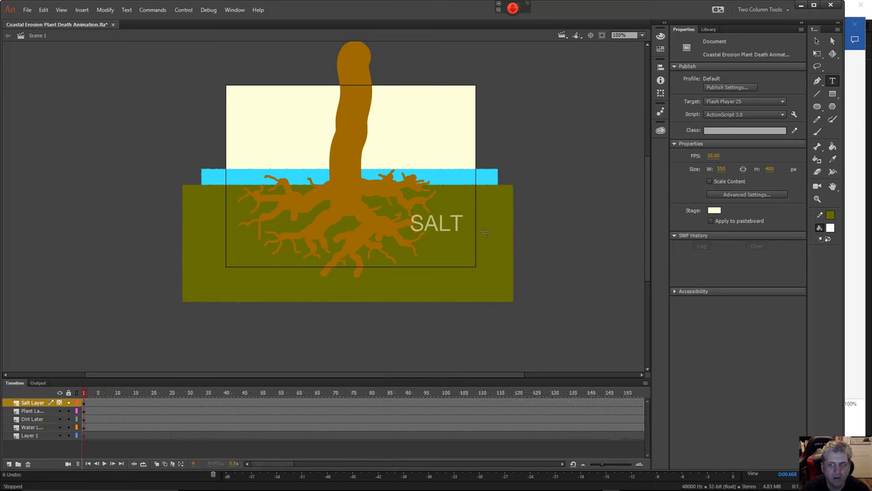
click(832, 41)
drag(442, 226, 453, 259)
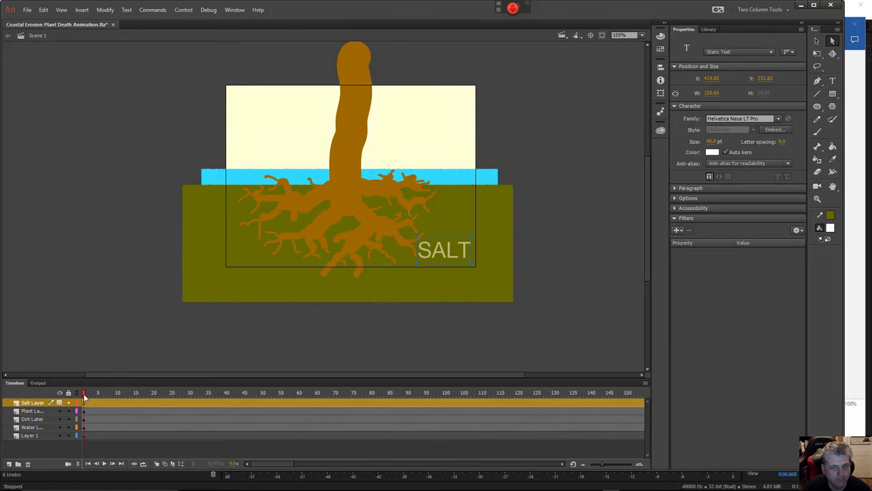
right_click(426, 255)
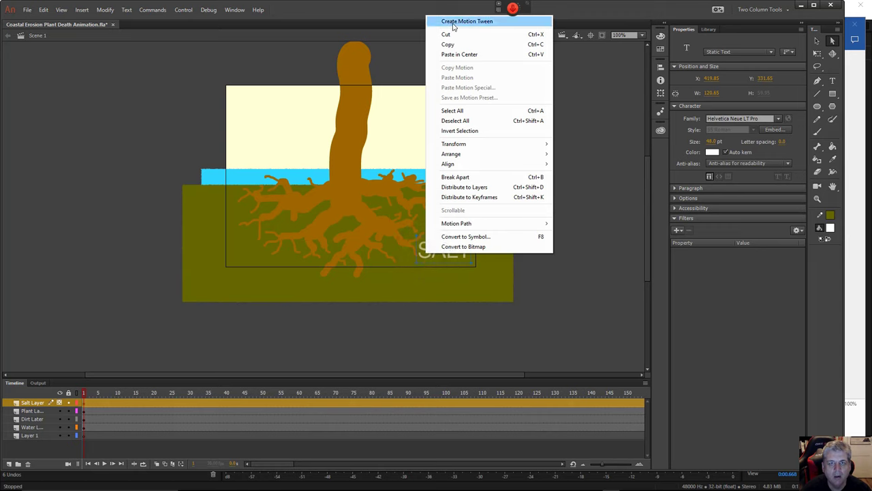
mouse_move(500, 143)
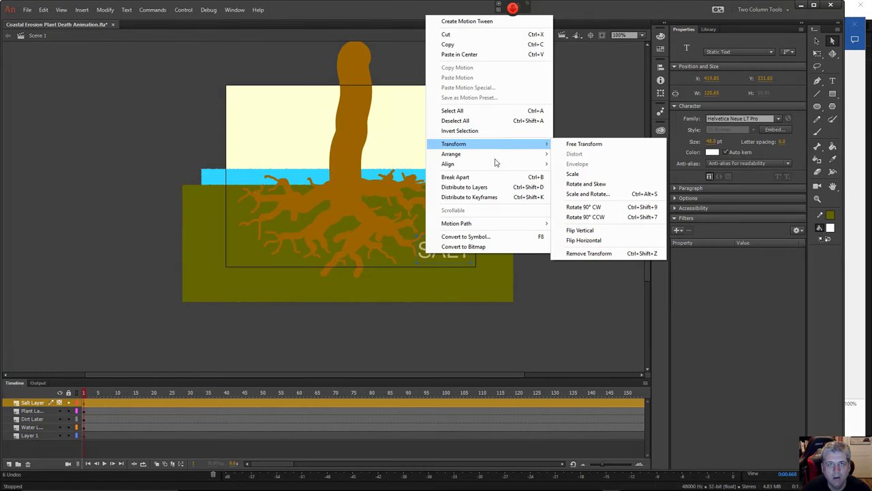
click(402, 47)
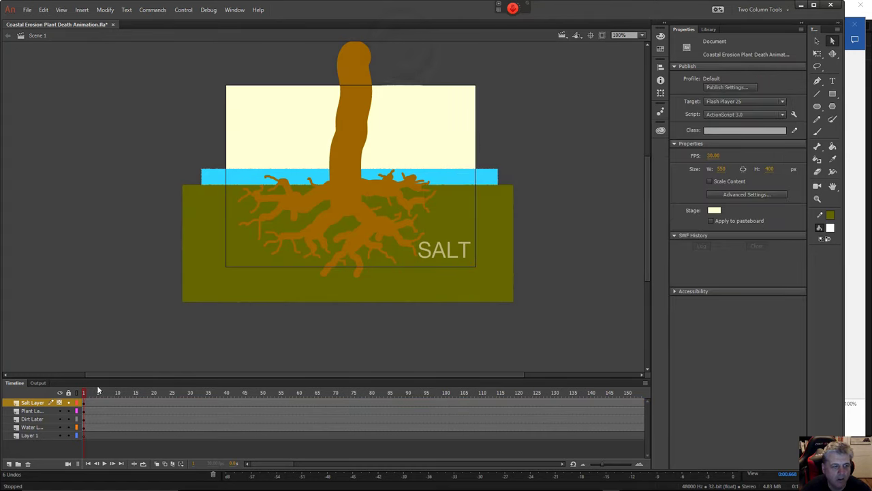
- At frame 450, scale the SALT text to about 305 px wide and center it over the roots
drag(83, 397, 411, 392)
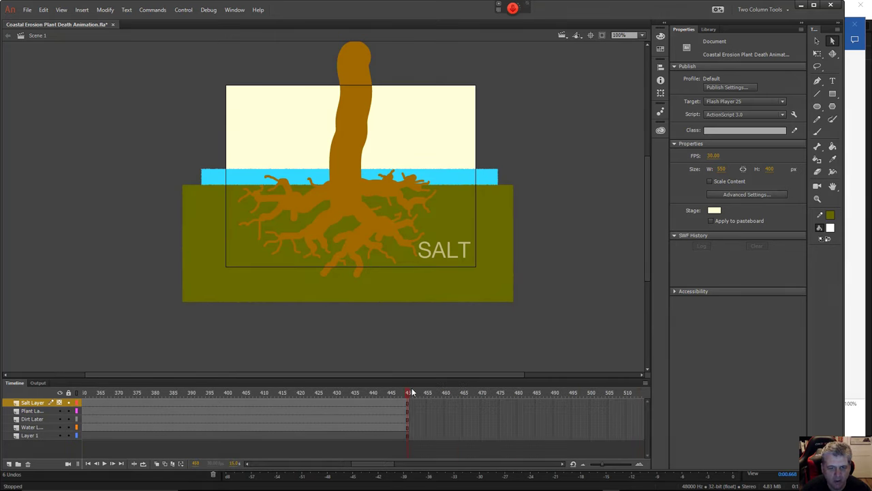
right_click(445, 253)
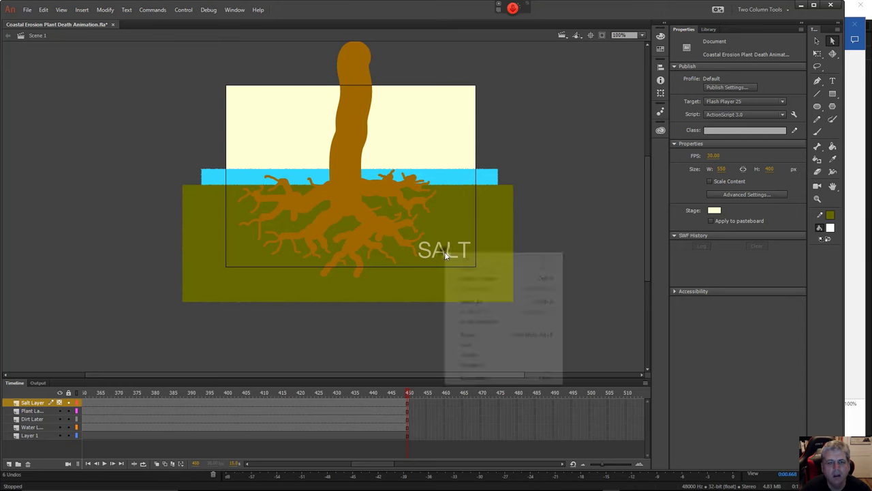
click(444, 254)
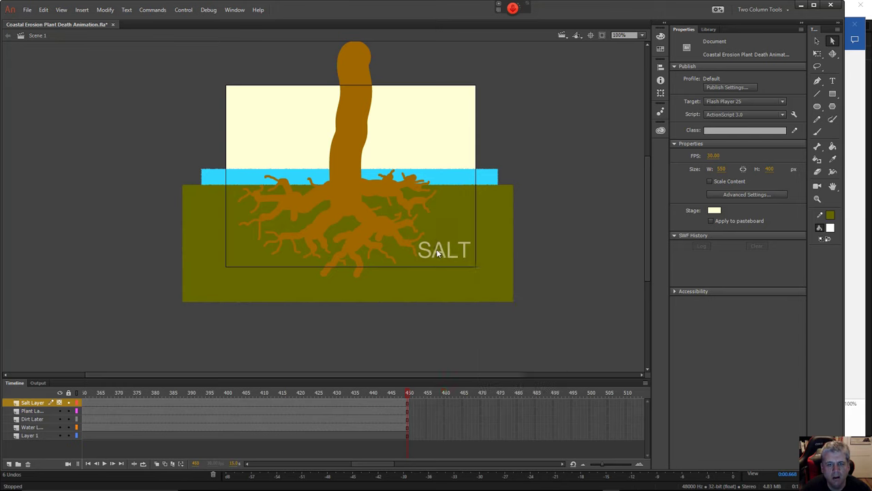
click(442, 252)
right_click(438, 251)
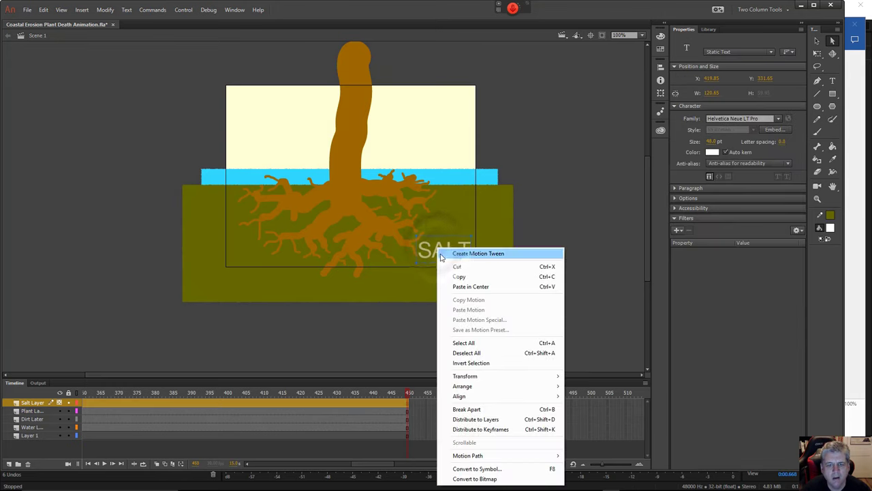
mouse_move(477, 377)
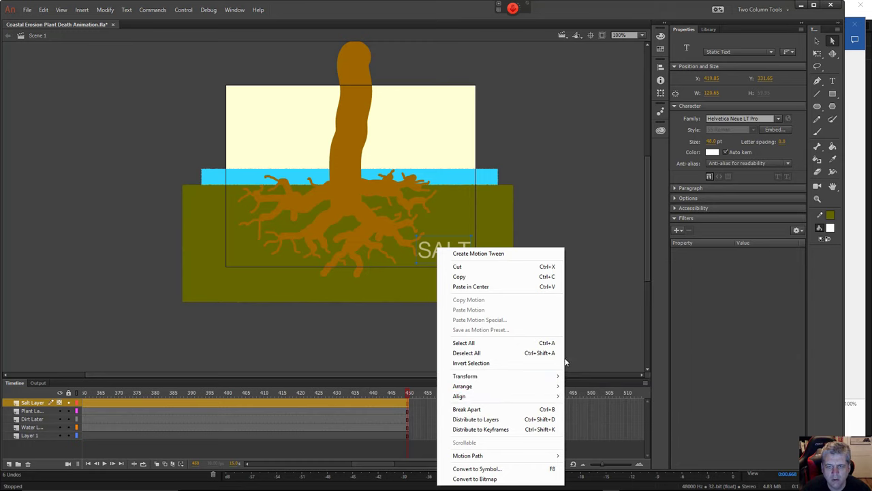
mouse_move(558, 387)
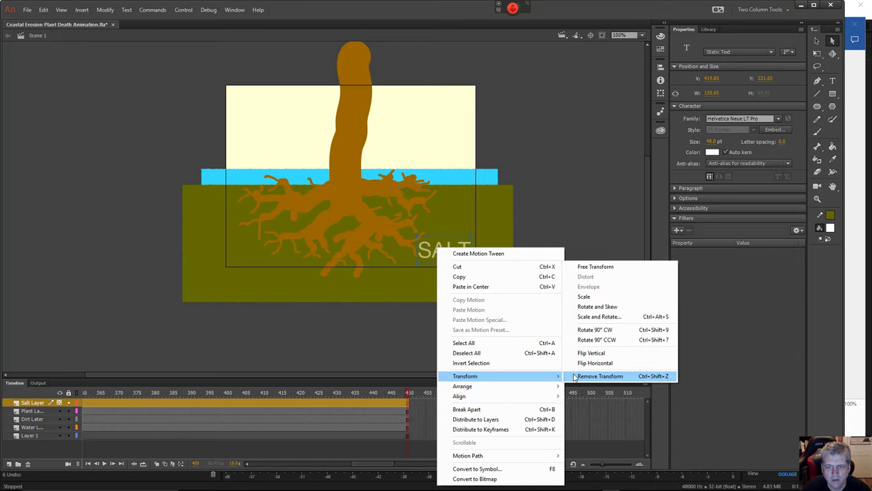
click(594, 298)
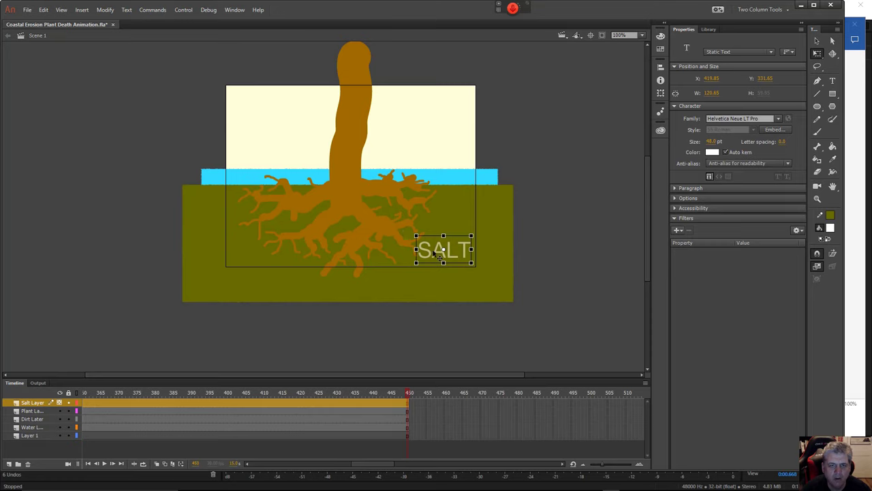
drag(416, 236, 316, 213)
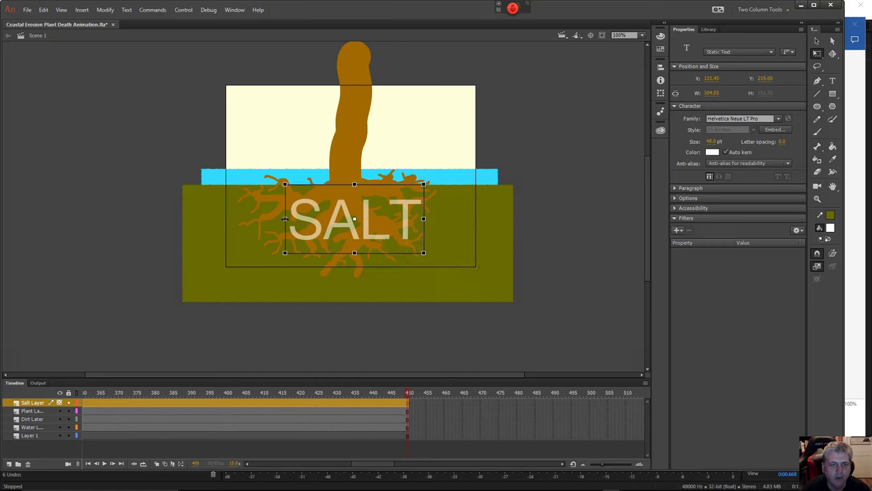
- Stretch the SALT text to about 529 px wide and taller, and position it at about X 9, Y 172
drag(285, 219, 228, 219)
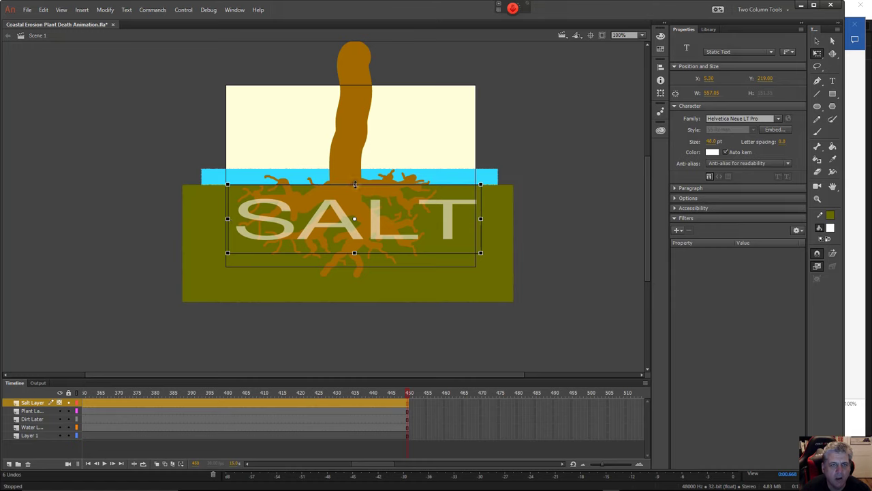
drag(354, 184, 354, 171)
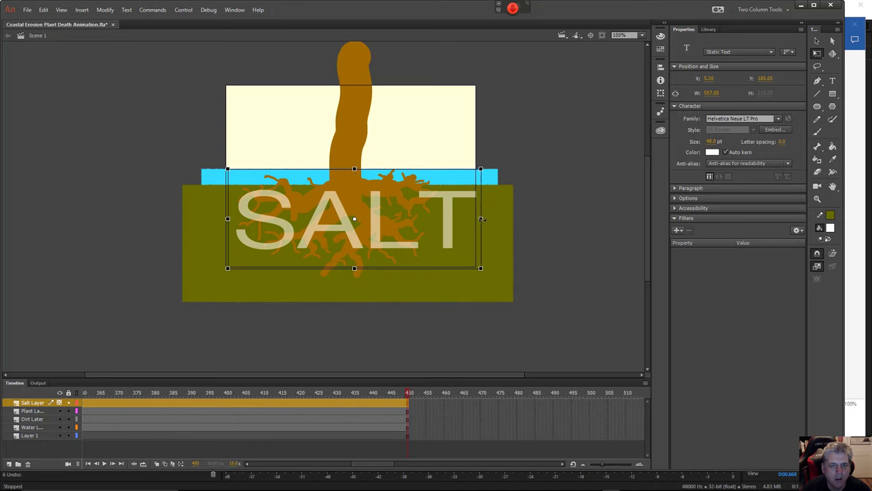
drag(481, 218, 474, 219)
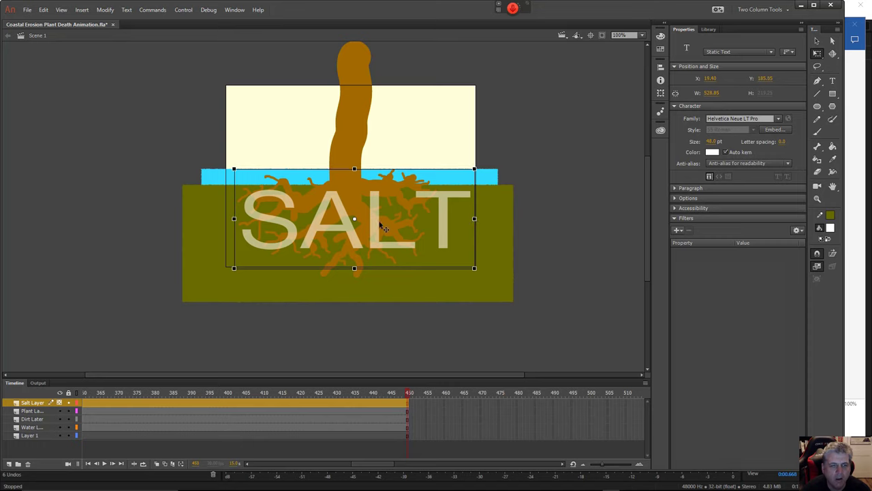
mouse_move(382, 228)
mouse_down()
mouse_move(370, 222)
mouse_move(380, 218)
mouse_move(374, 193)
mouse_move(375, 217)
mouse_up()
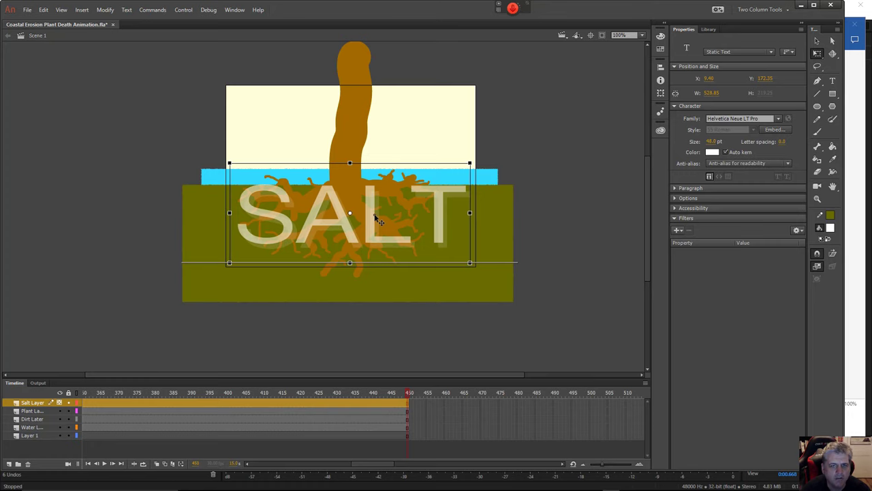
drag(375, 217, 374, 217)
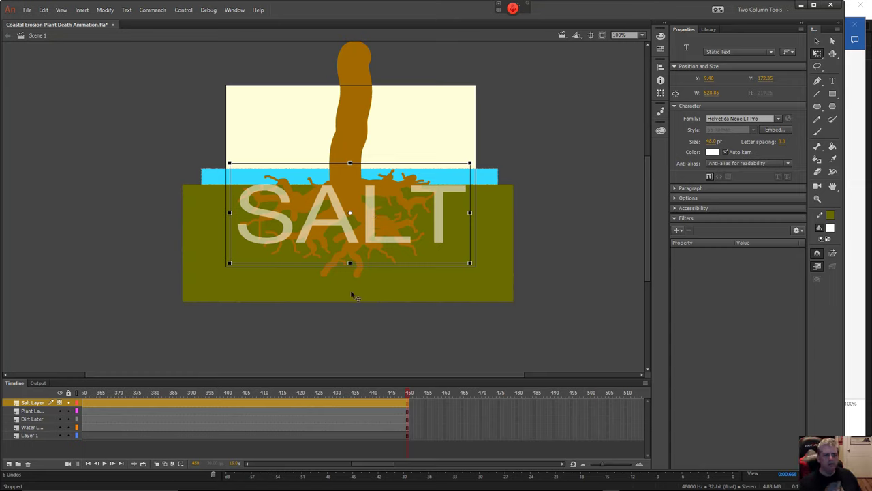
- Play back part of the timeline to check the SALT text's animation and return to frame 1
click(104, 464)
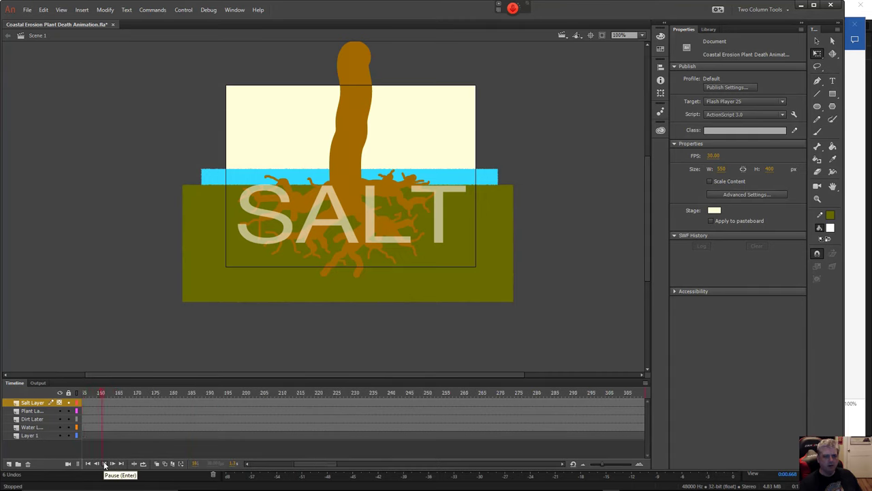
click(104, 464)
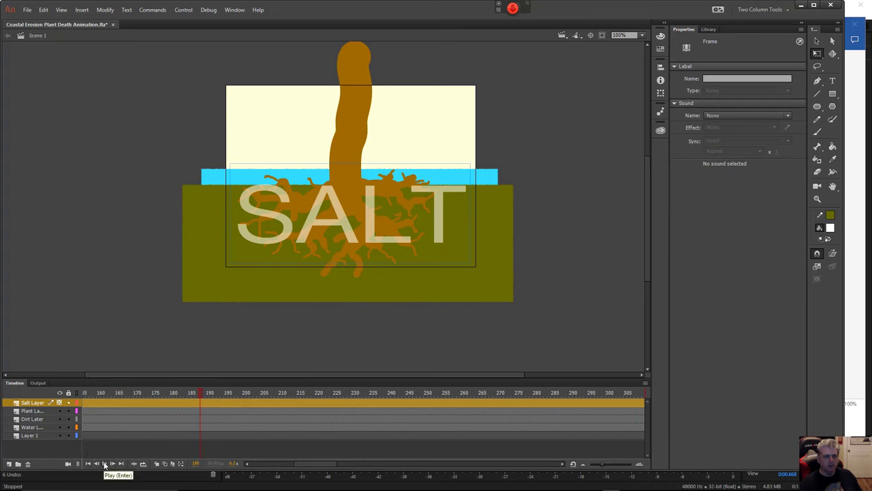
click(201, 395)
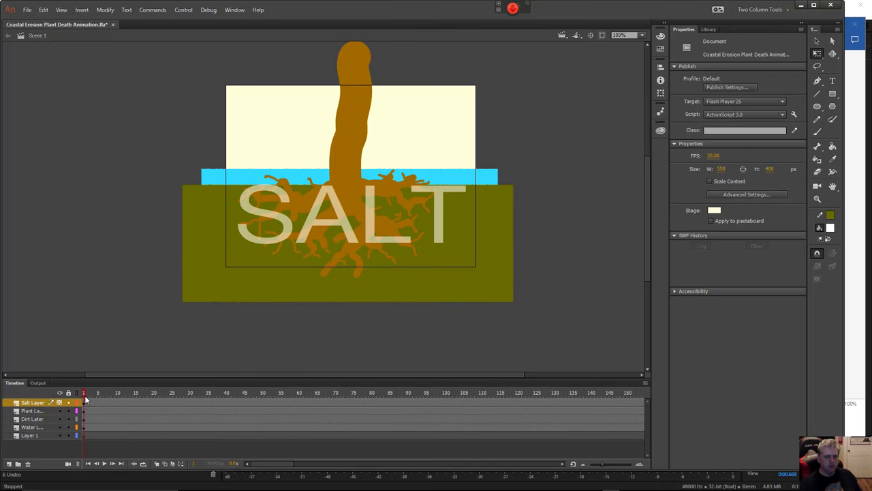
- Shrink the SALT text at frame 1 to about 48 px wide around its center and preview the timeline
click(269, 217)
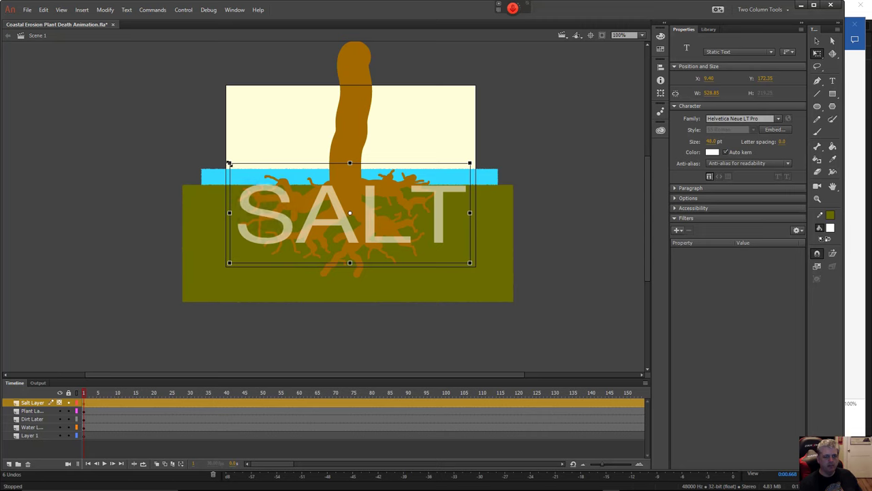
drag(229, 165, 338, 207)
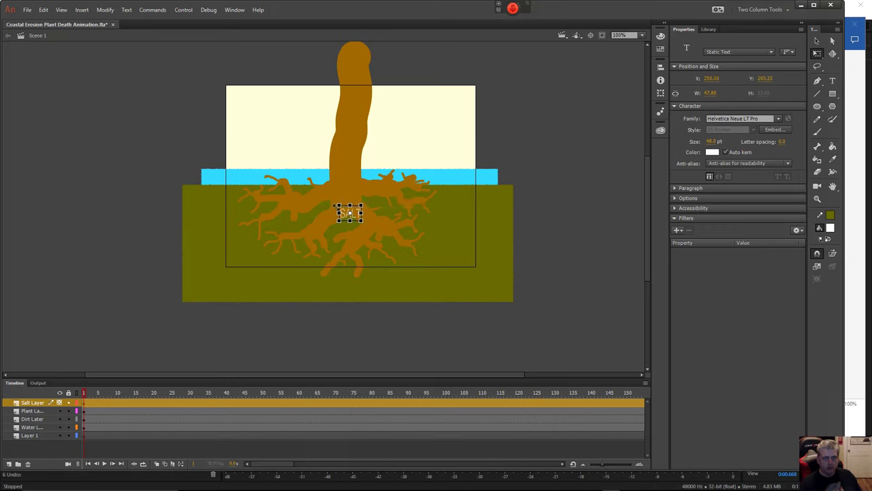
click(105, 464)
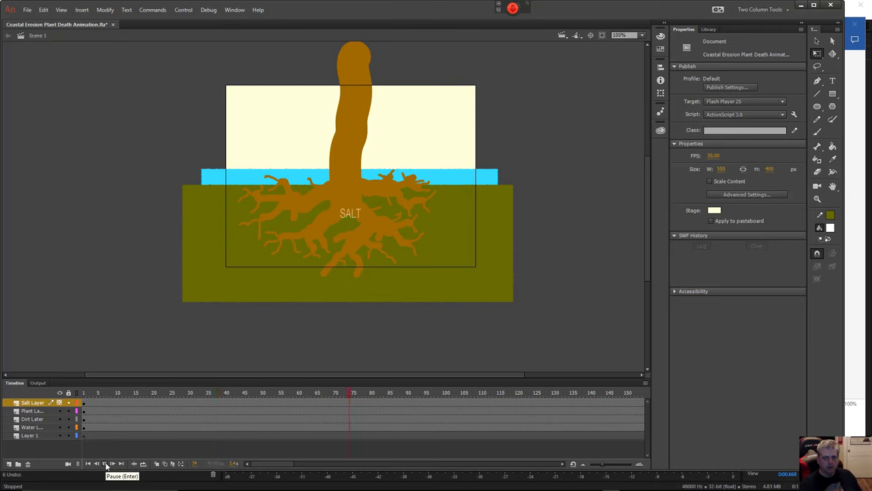
click(105, 464)
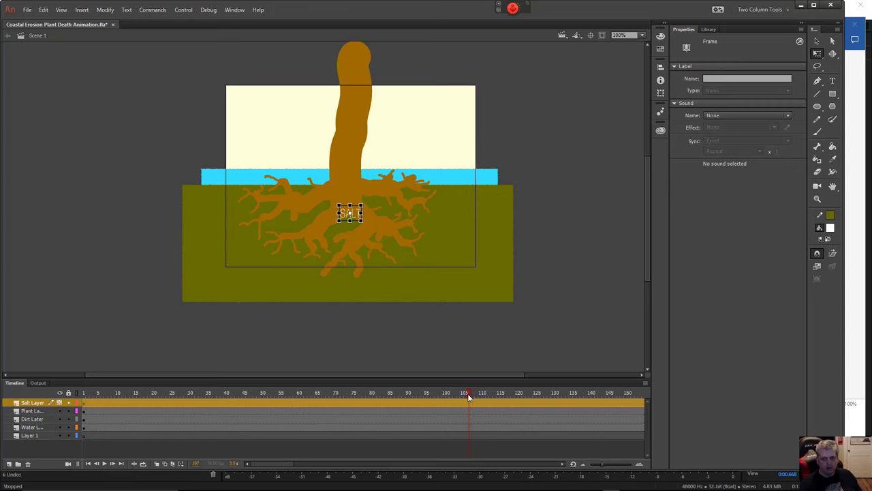
- At frame 450, create a motion tween for the SALT text and enlarge it to about 534 px wide at about X 7, Y 172.55
drag(468, 393, 575, 394)
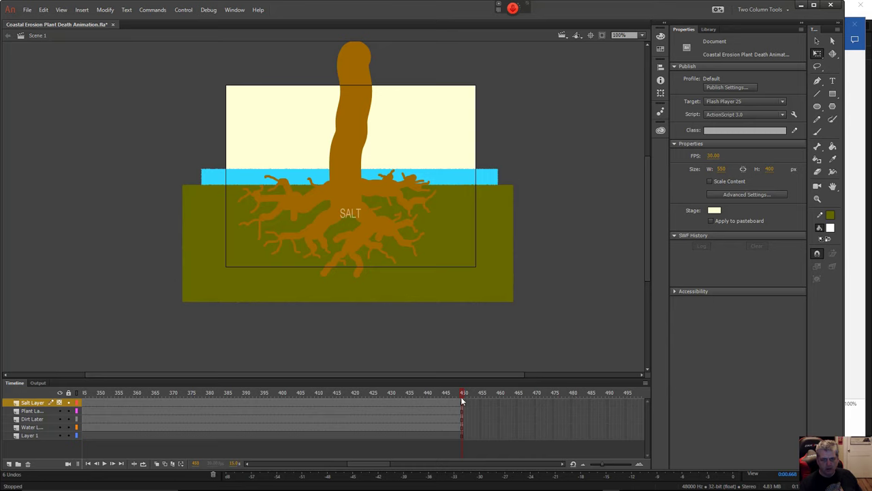
right_click(350, 214)
click(365, 218)
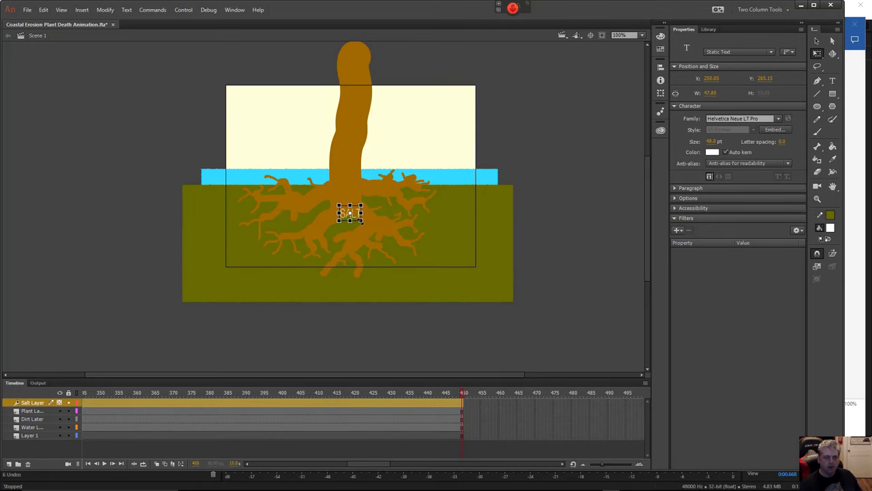
drag(361, 221, 470, 263)
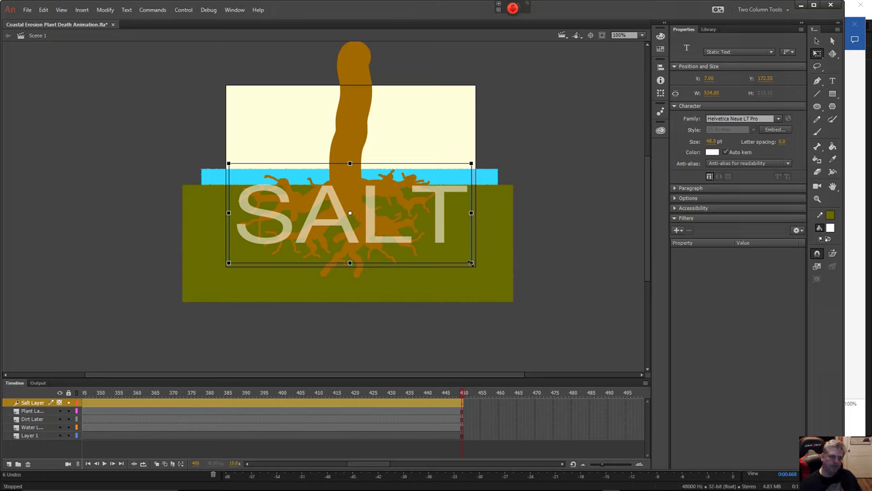
- Play back the timeline to preview the growing SALT text, and save the document
click(104, 464)
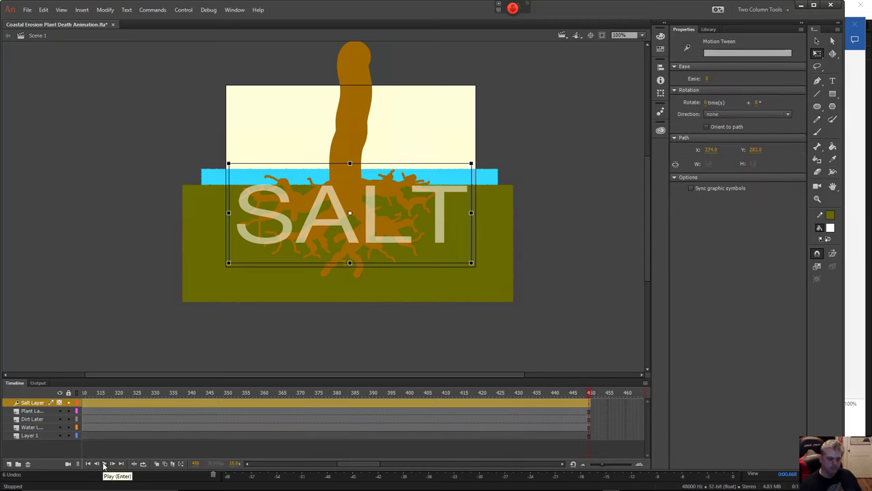
key(ctrl+s)
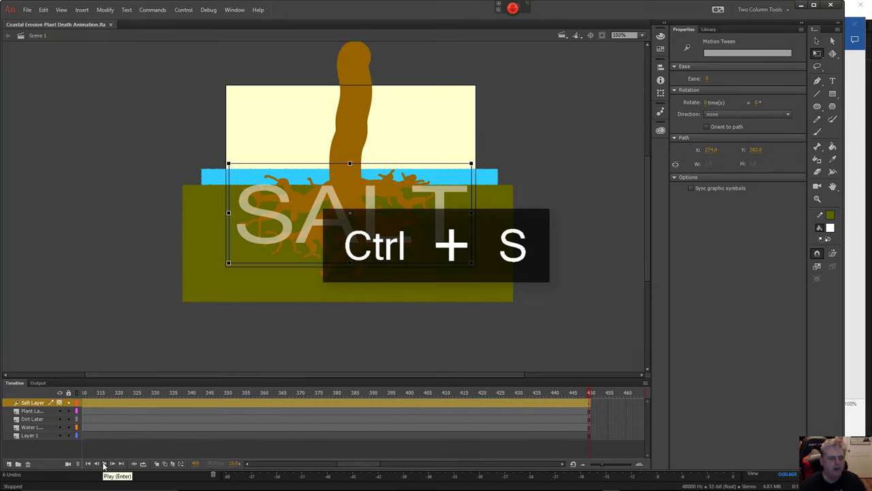
- On the Dirt Later layer, create a motion tween for the olive dirt rectangle, converting it to a symbol
click(28, 421)
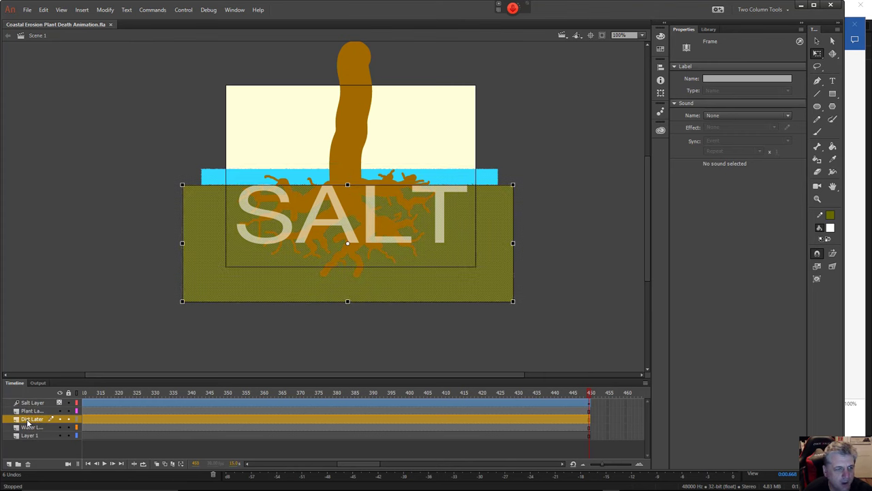
right_click(27, 422)
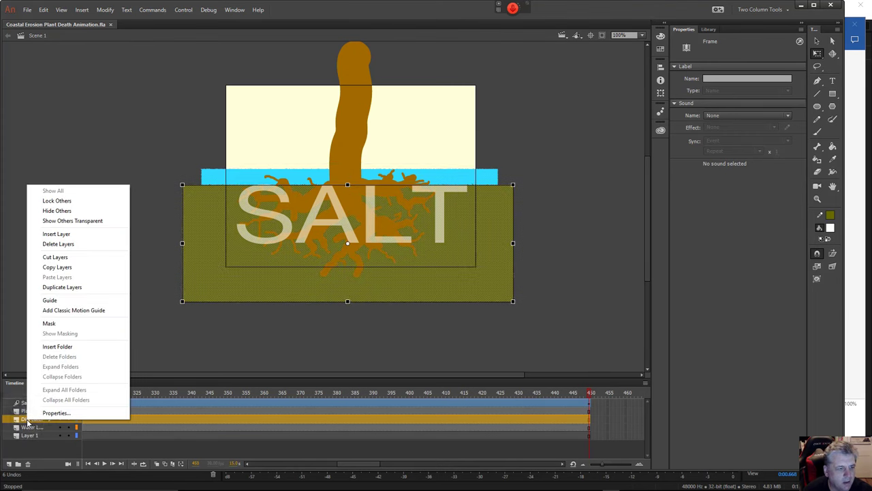
key(Escape)
click(170, 347)
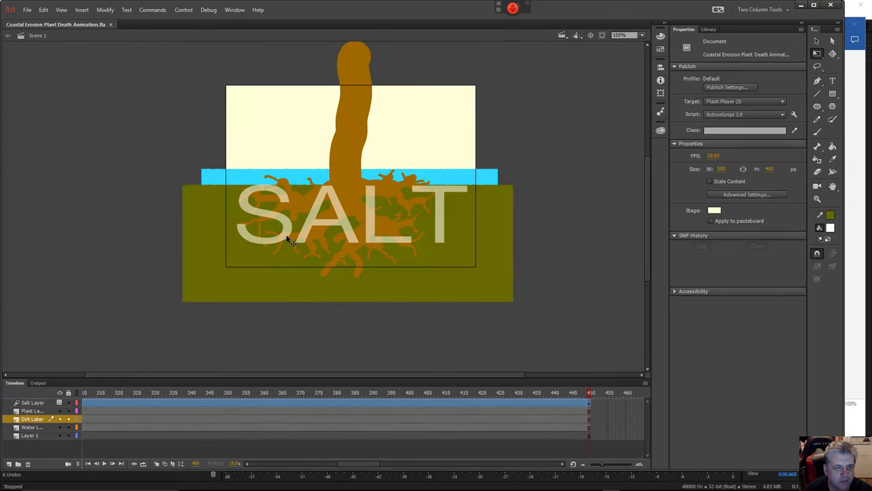
right_click(270, 277)
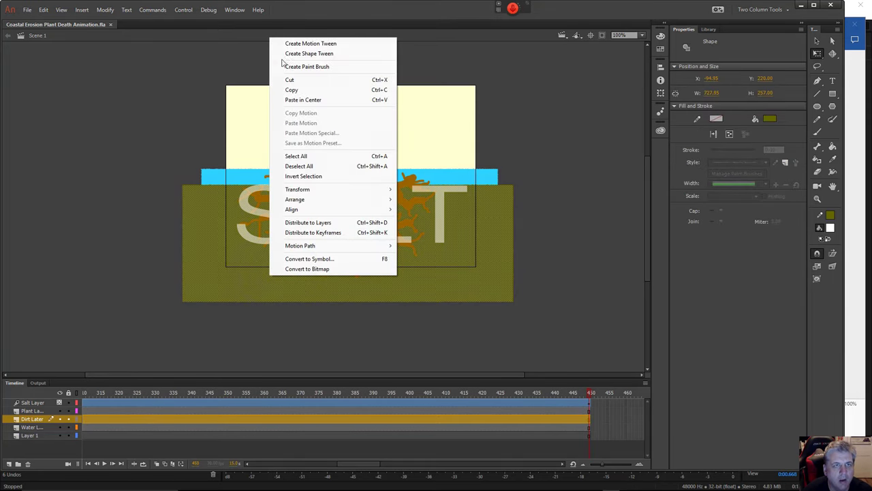
click(286, 45)
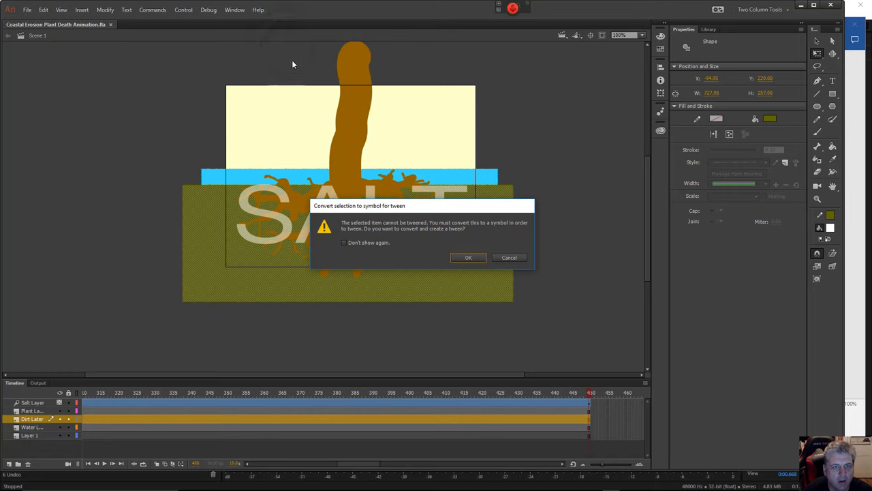
click(467, 258)
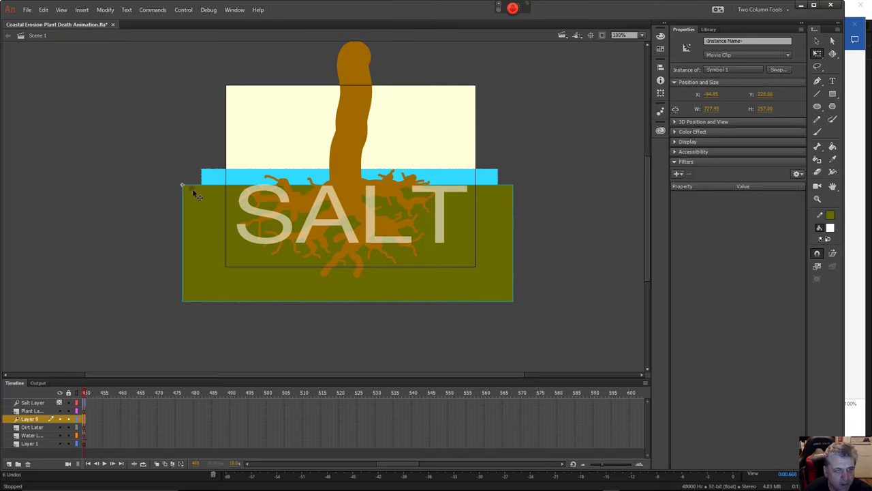
- Move the dirt rectangle straight down to about Y 477 at frame 450, preview the animation and save the document
drag(193, 193, 196, 310)
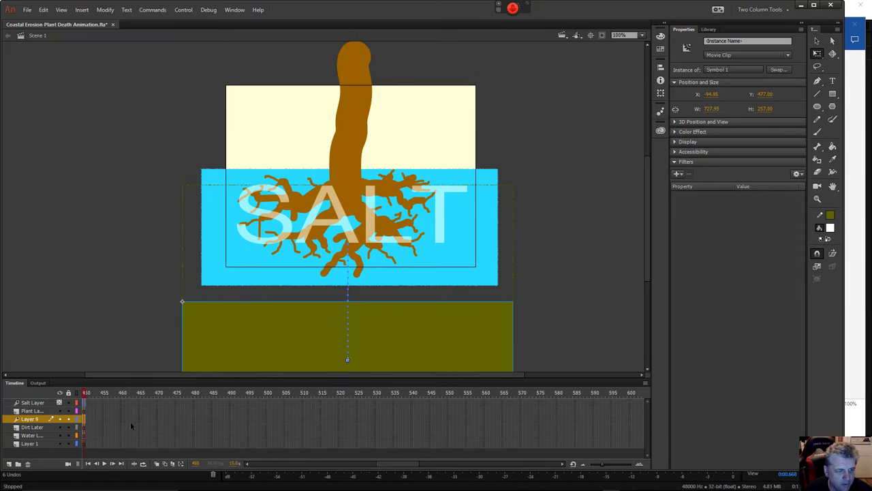
click(104, 463)
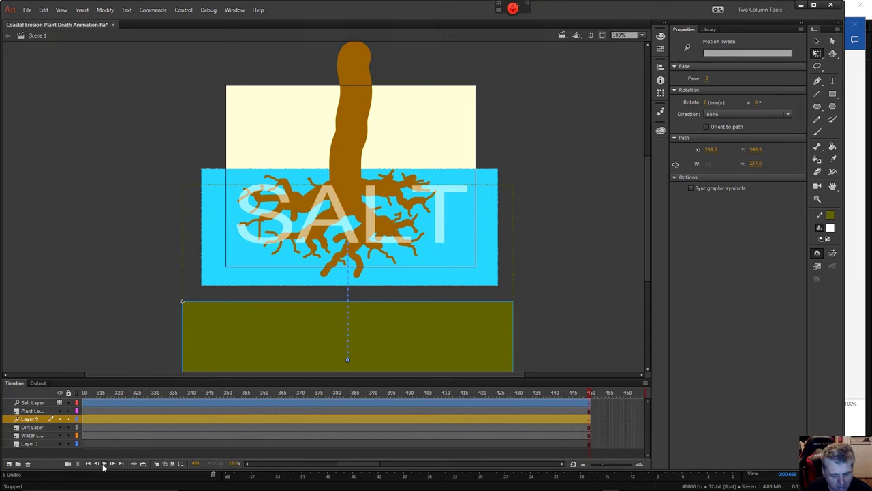
key(ctrl+s)
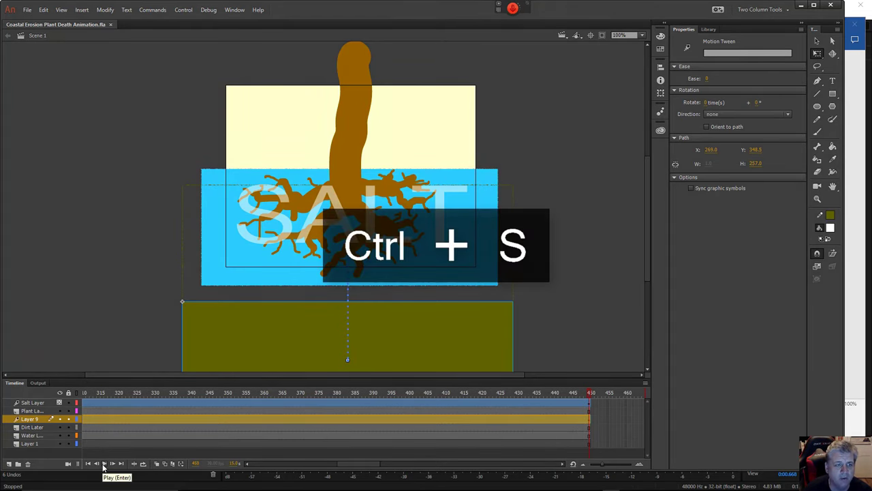
- On the plant layer, create a motion tween for the brown trunk and roots, converting them to a symbol
click(25, 410)
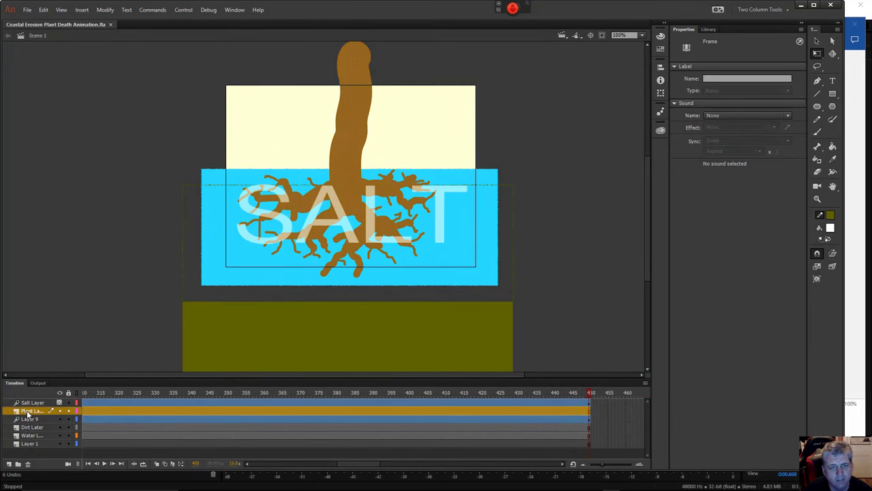
right_click(351, 143)
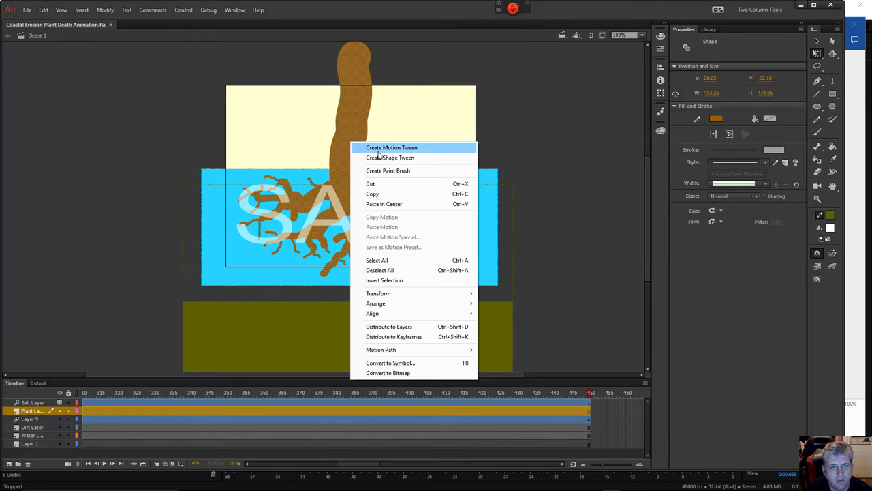
click(381, 148)
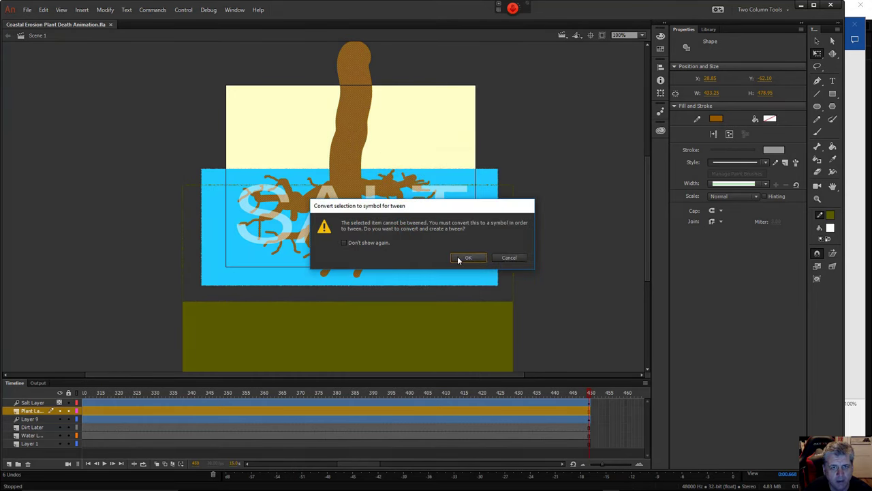
click(467, 258)
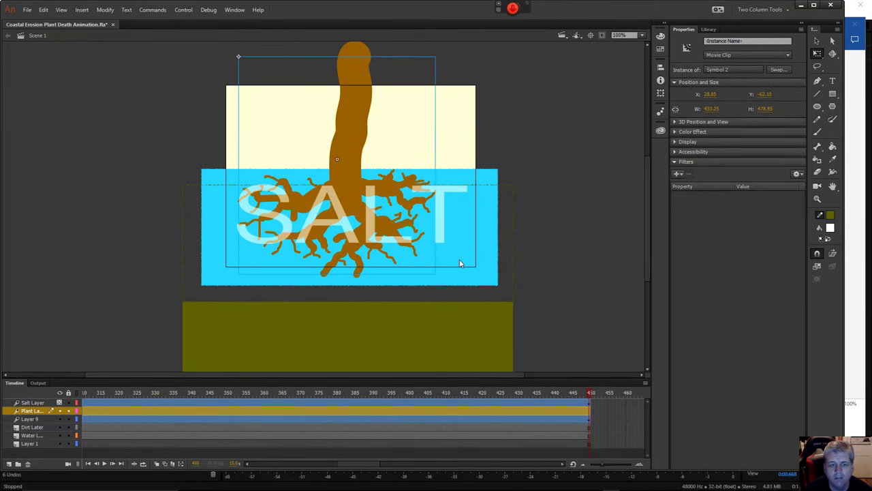
- Fade the plant out completely at frame 450 by setting its Alpha color effect to 0%
click(351, 150)
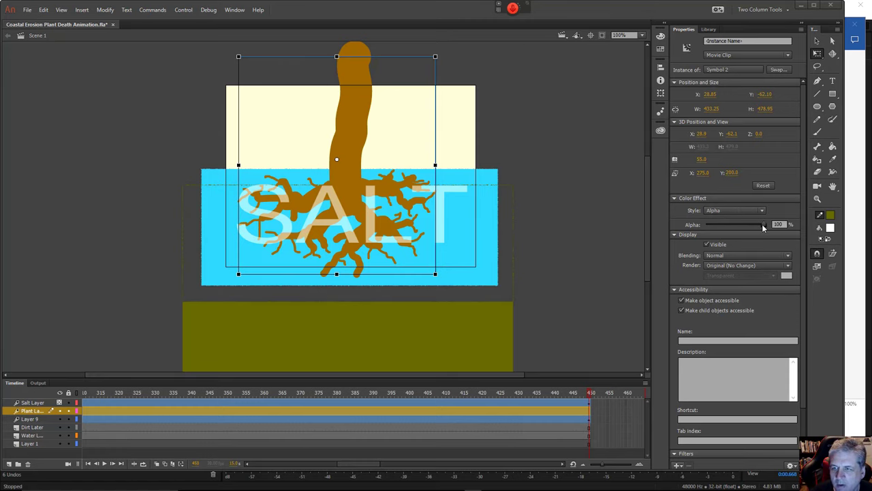
drag(762, 224, 682, 228)
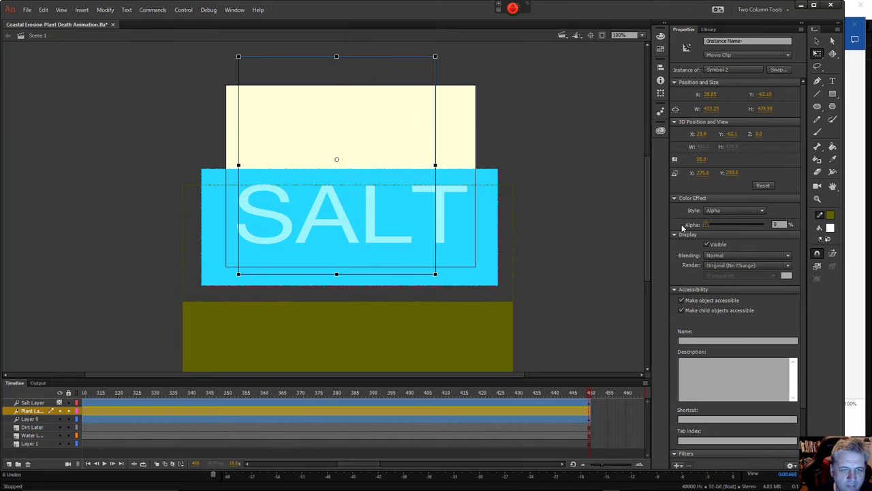
click(566, 209)
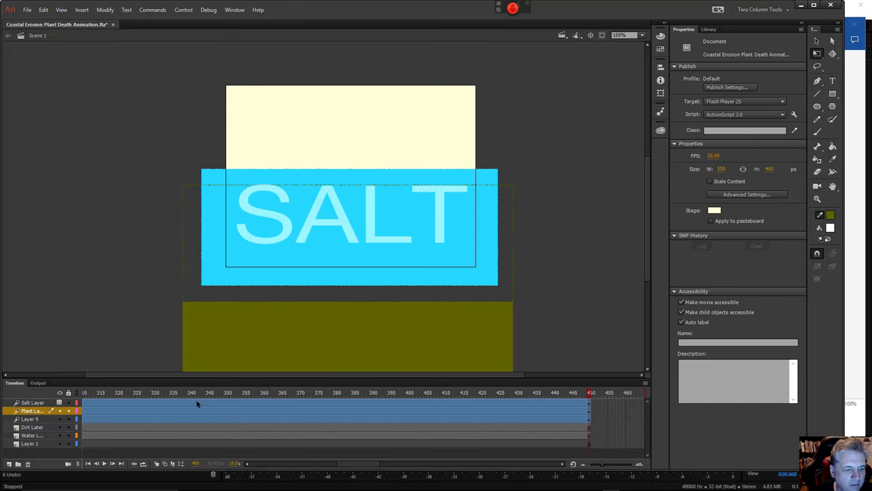
- Play back the timeline to check the plant's fade-out, and save the document
click(106, 467)
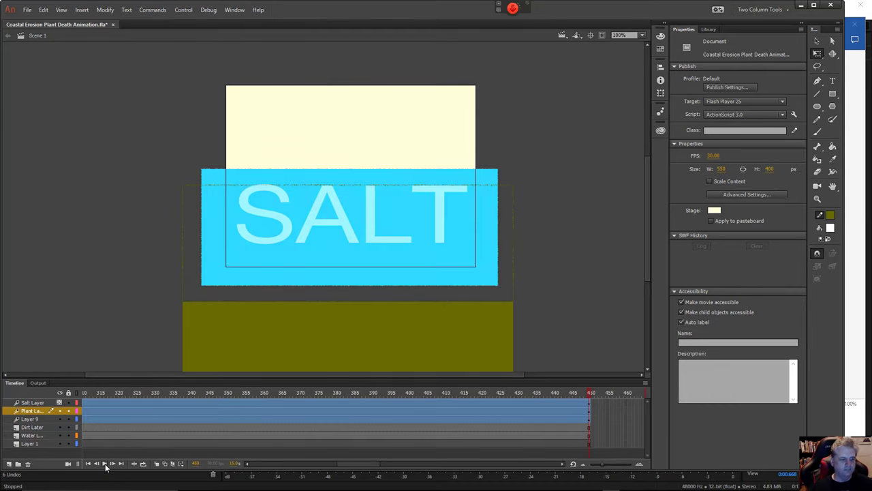
click(104, 464)
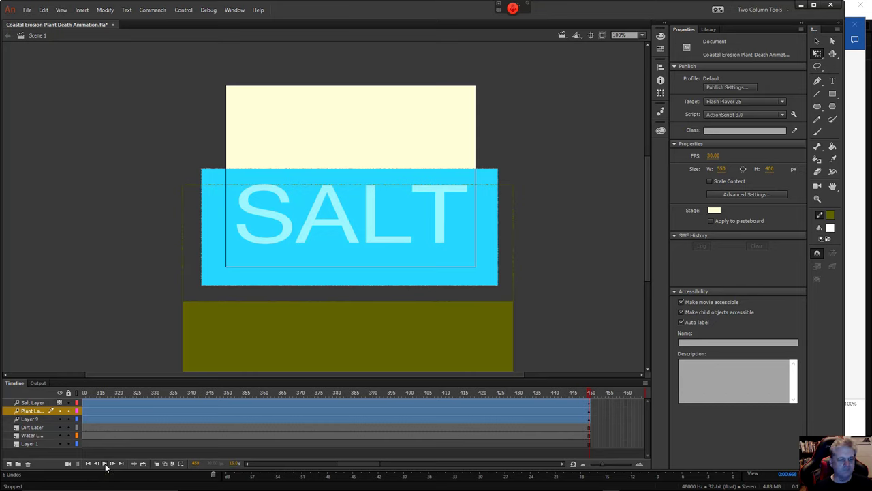
key(ctrl+s)
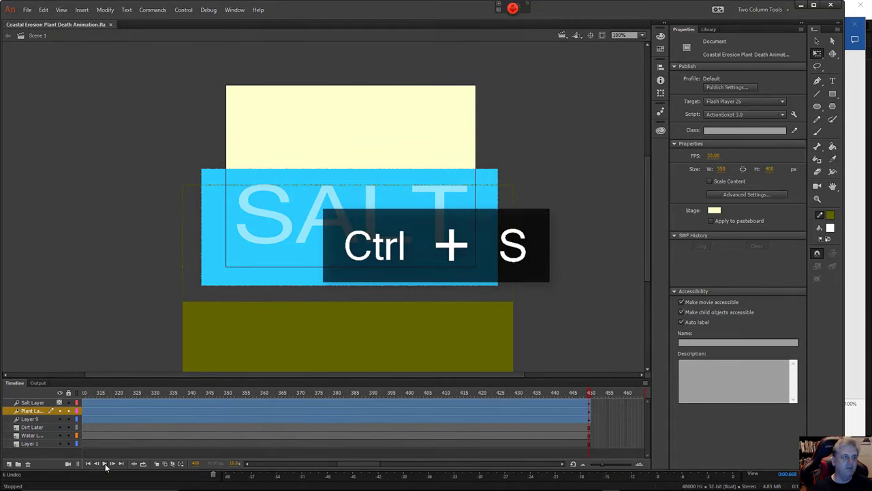
- Export the movie to the Desktop as a JPEG sequence named Coastal Erosion Plant Death Animation, at 550 × 400 pixels and 72 dpi
click(28, 11)
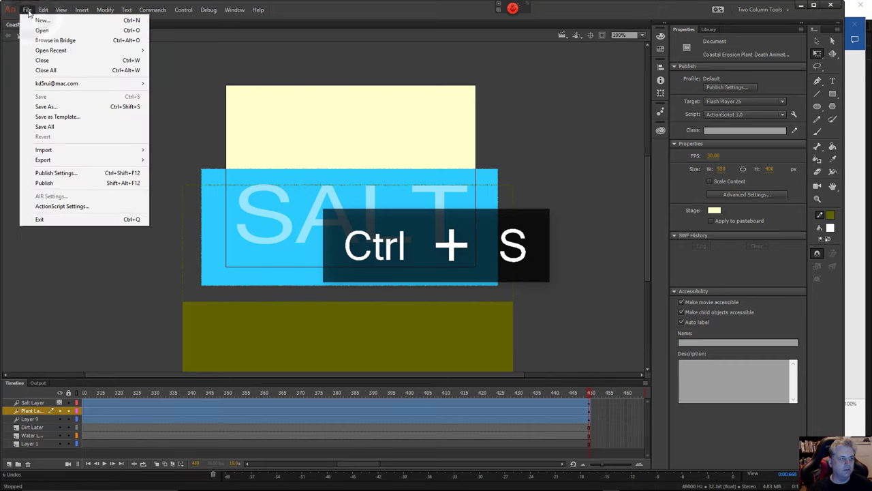
mouse_move(108, 152)
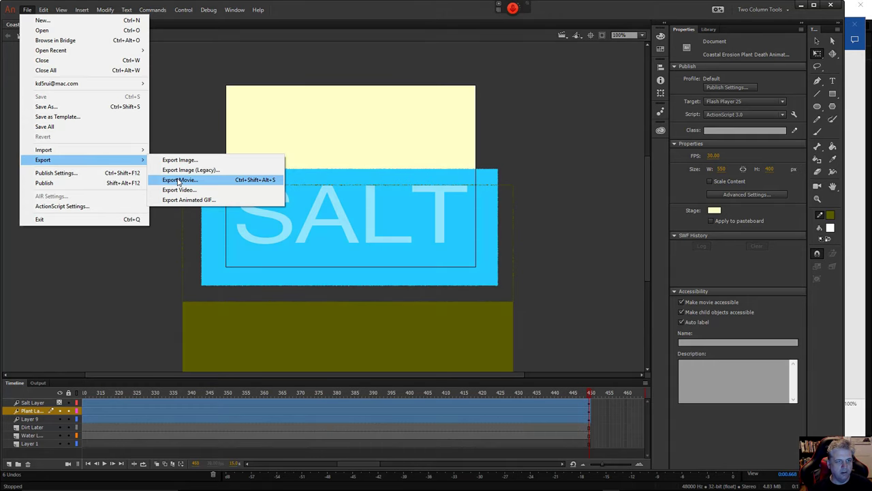
click(178, 181)
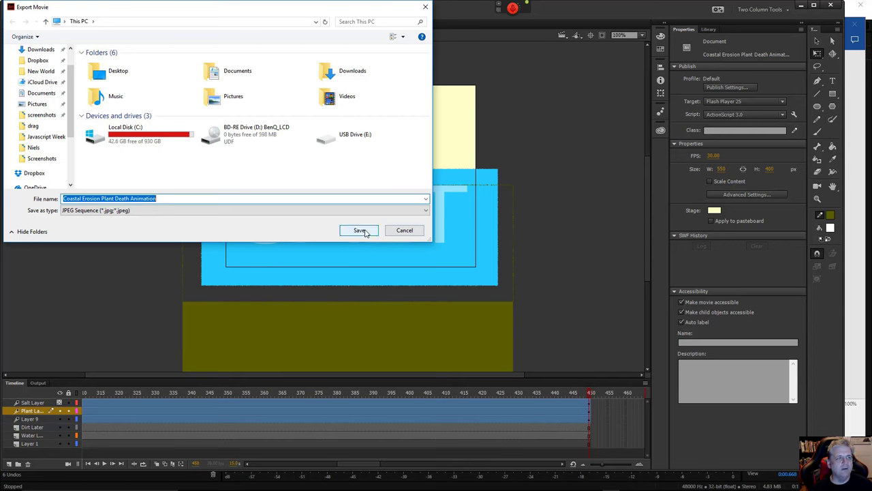
drag(71, 89, 69, 36)
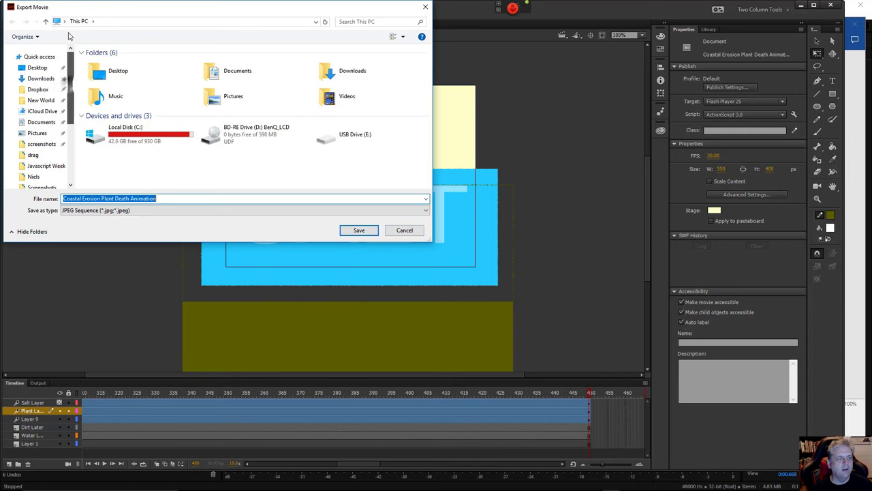
click(39, 69)
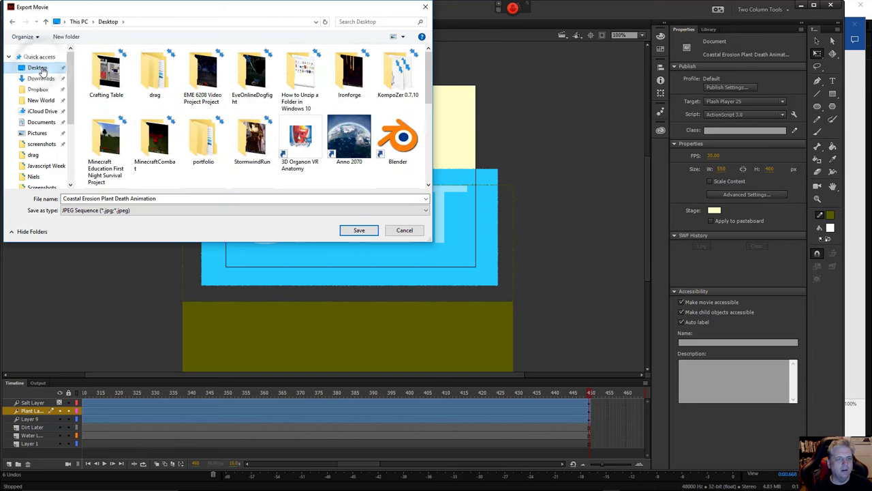
click(357, 230)
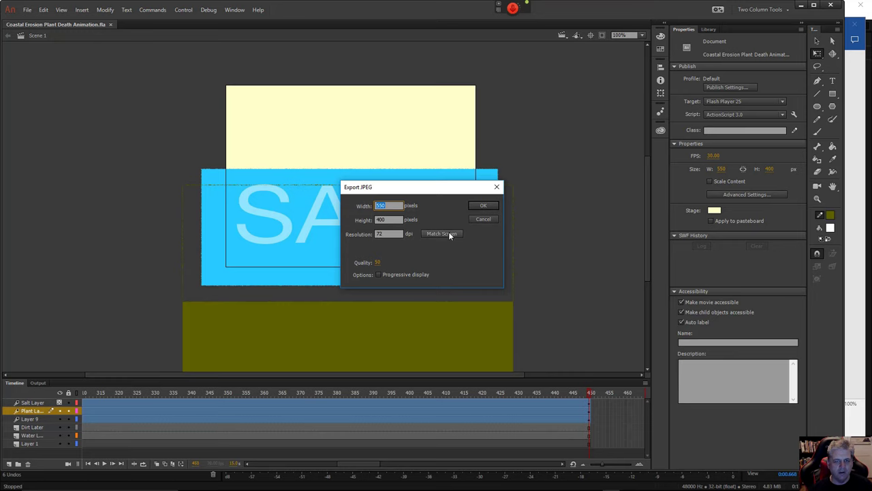
click(483, 208)
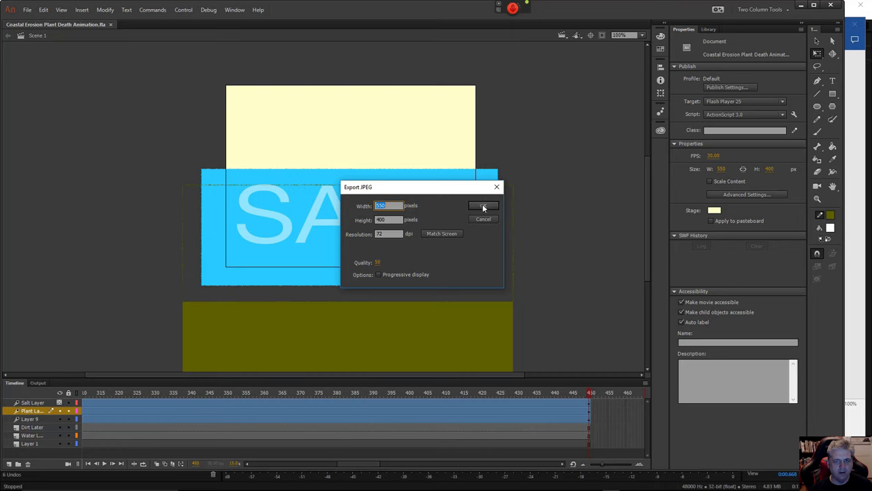
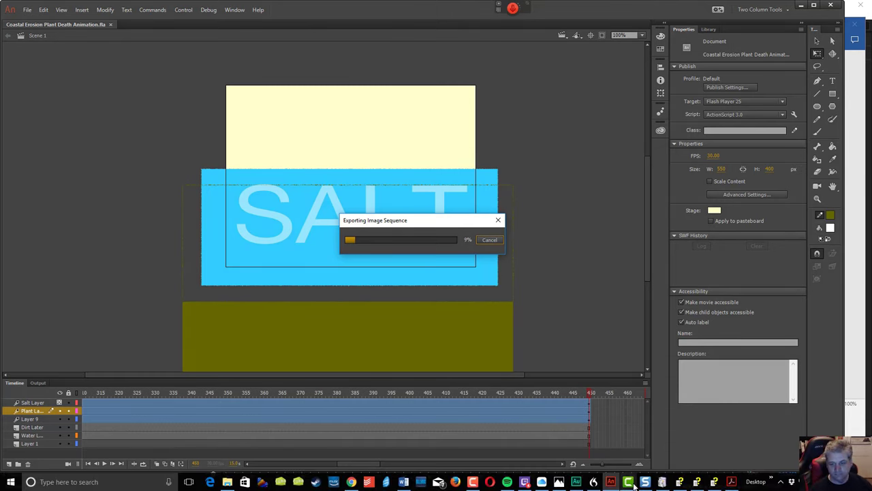
click(627, 482)
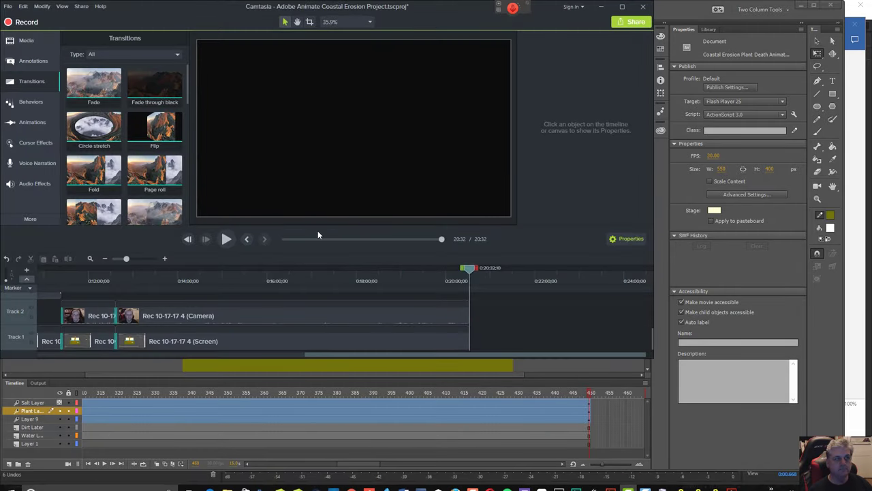
click(30, 23)
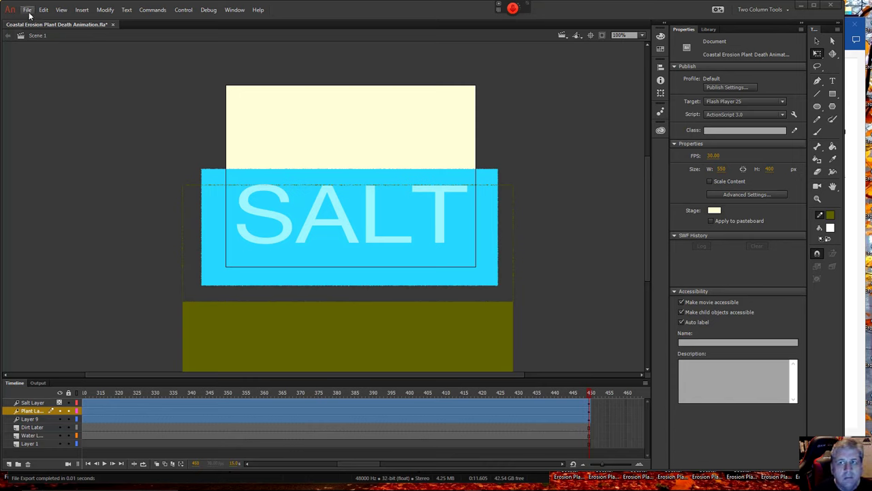
- Add a layer above the plant layer, name it Soundtrack Narration, and set its visibility to Invisible
click(707, 30)
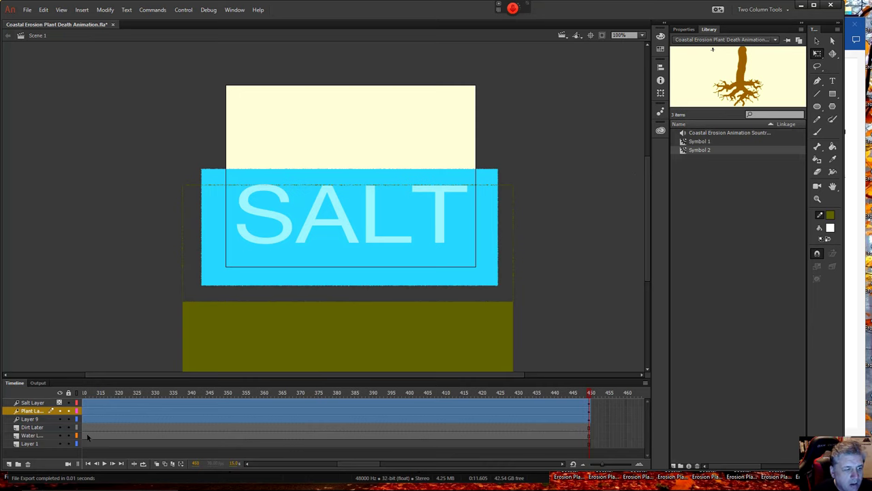
click(8, 465)
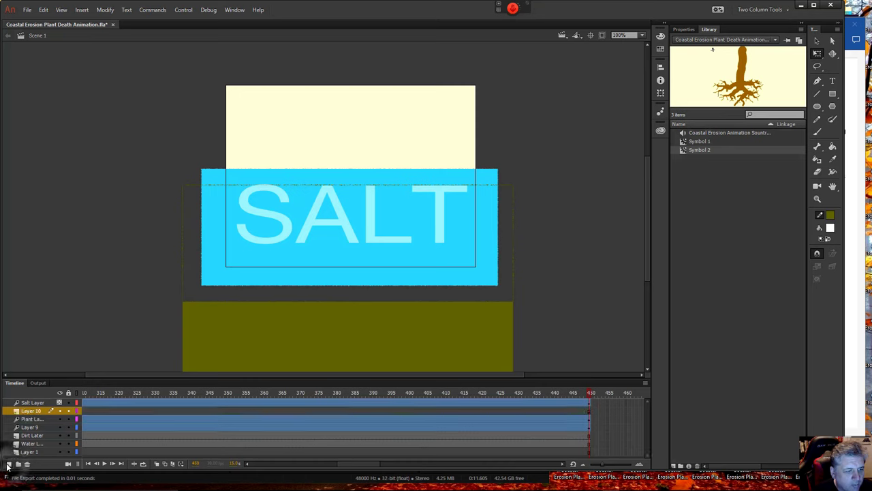
right_click(32, 408)
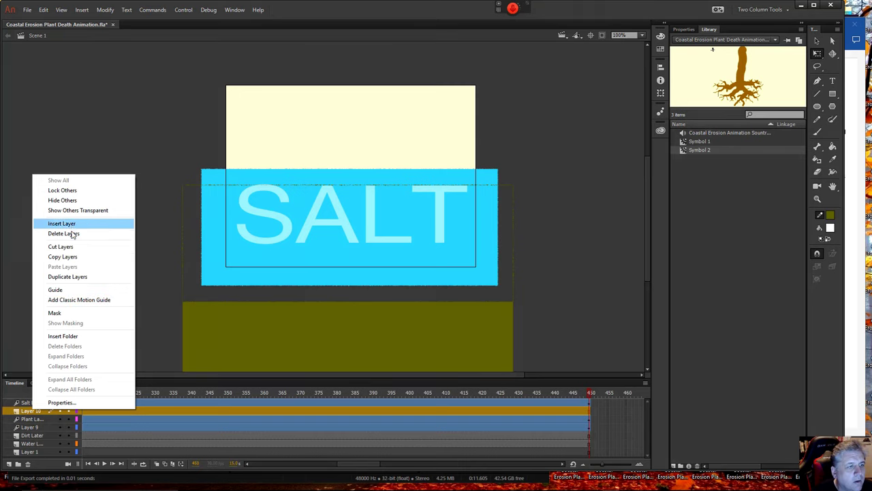
click(62, 402)
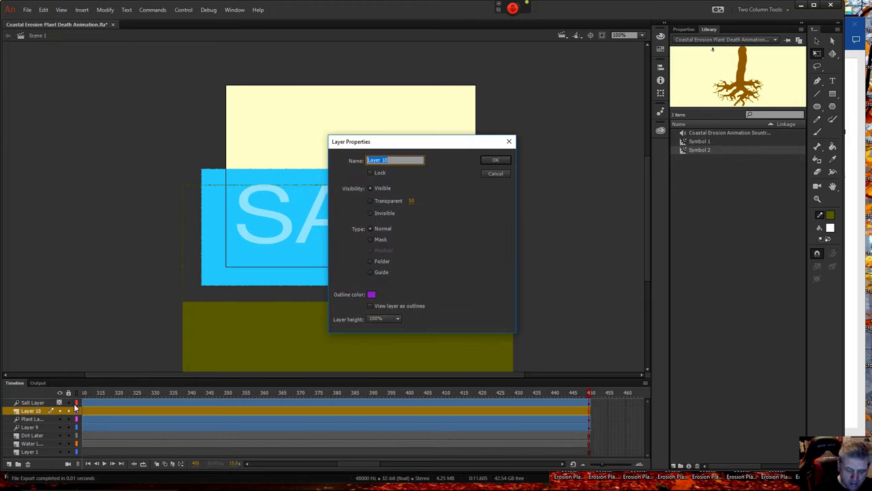
text(Soundtrack Narration)
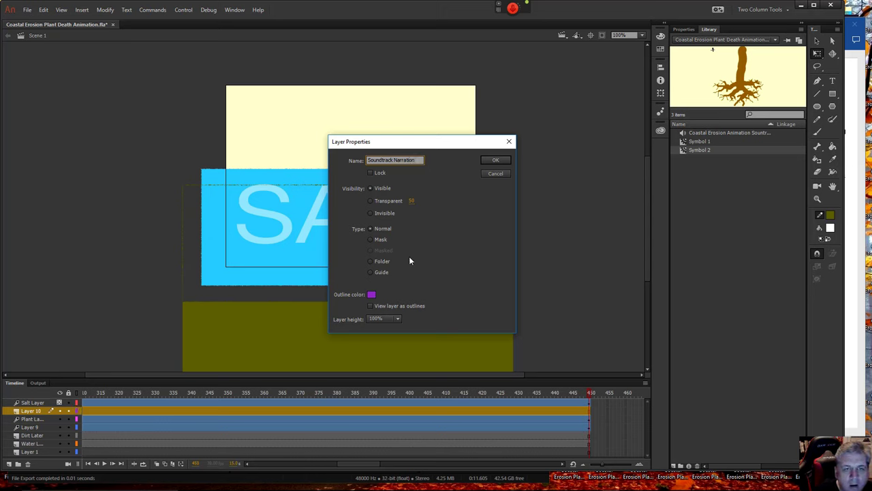
click(370, 213)
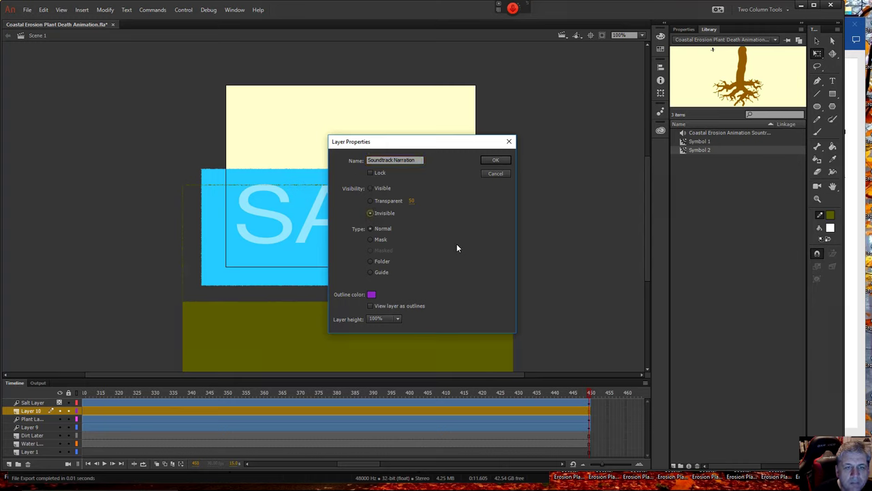
click(495, 161)
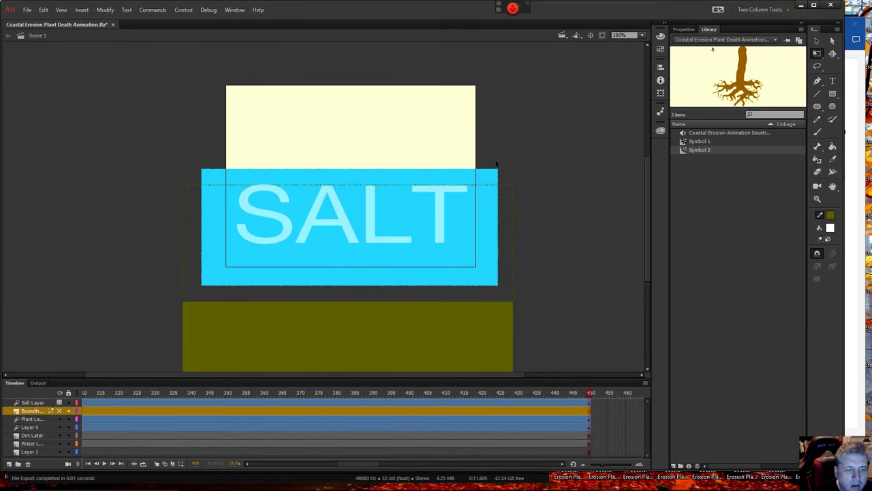
- Select the Coastal Erosion Animation soundtrack in the library and play back the opening part of the timeline
click(698, 134)
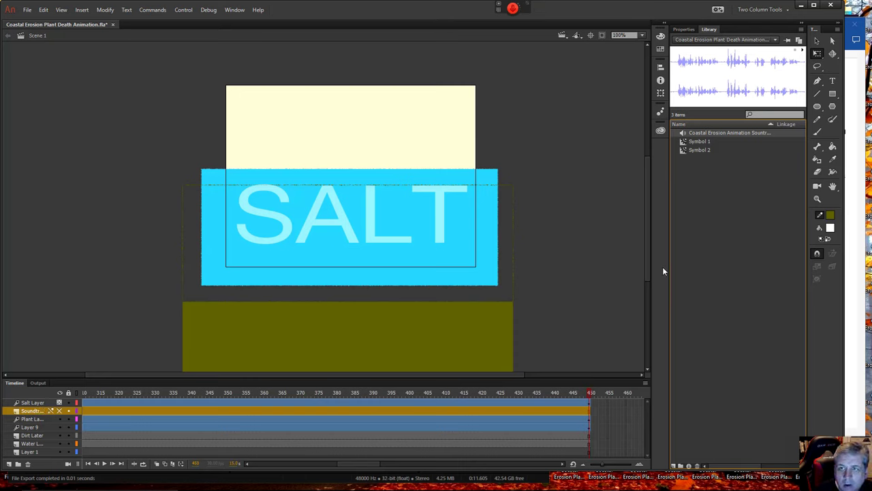
click(106, 466)
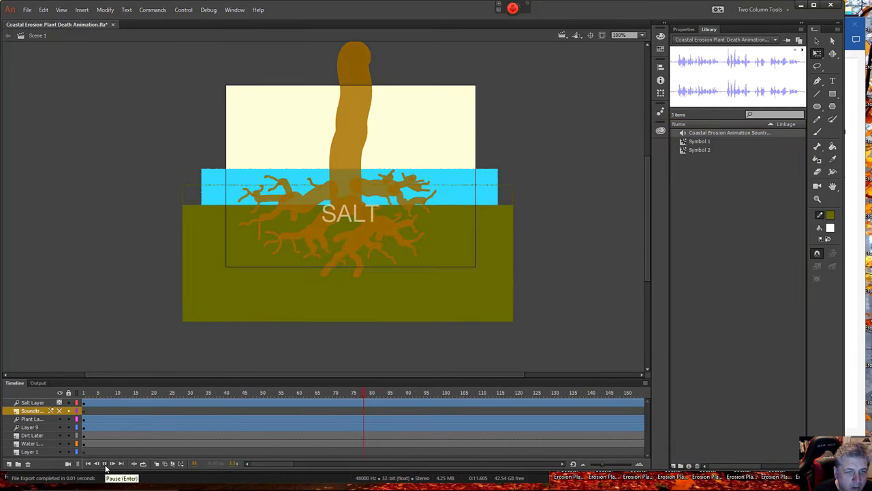
click(106, 467)
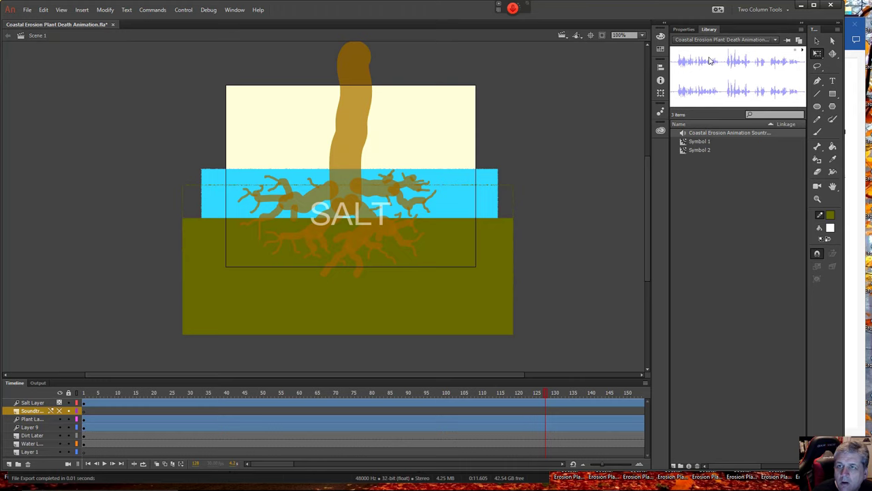
drag(709, 61, 672, 305)
mouse_move(627, 485)
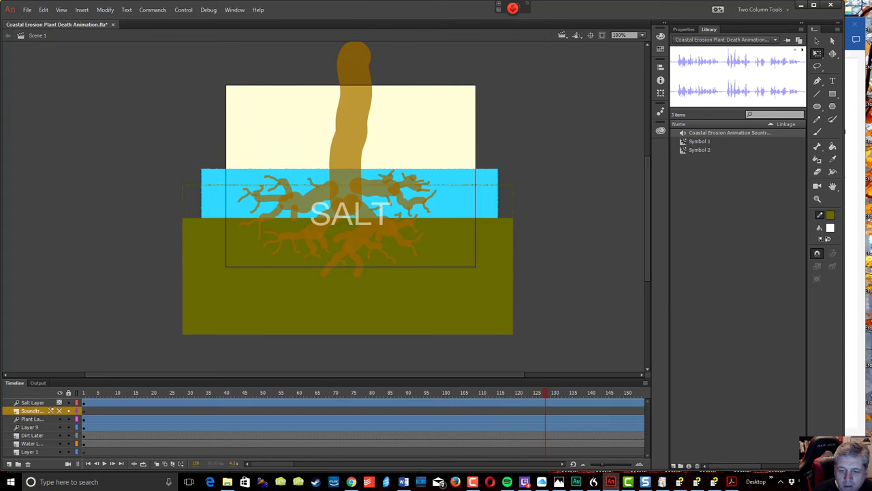
click(629, 483)
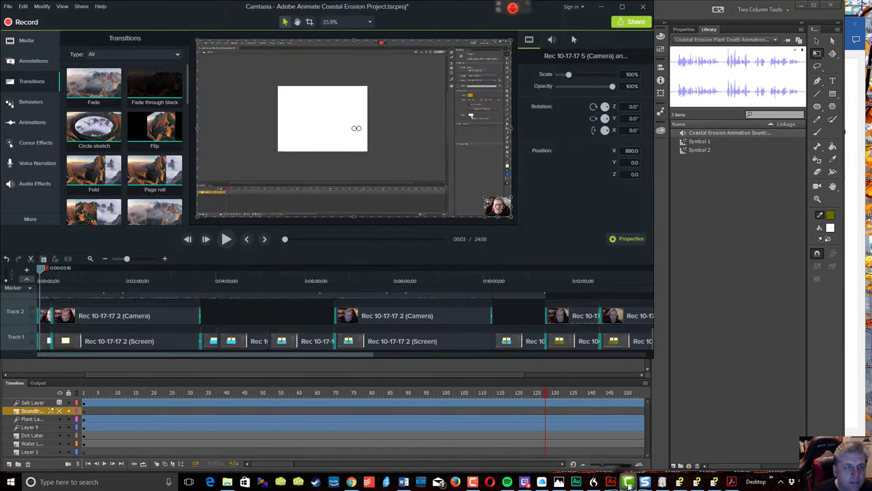
click(36, 22)
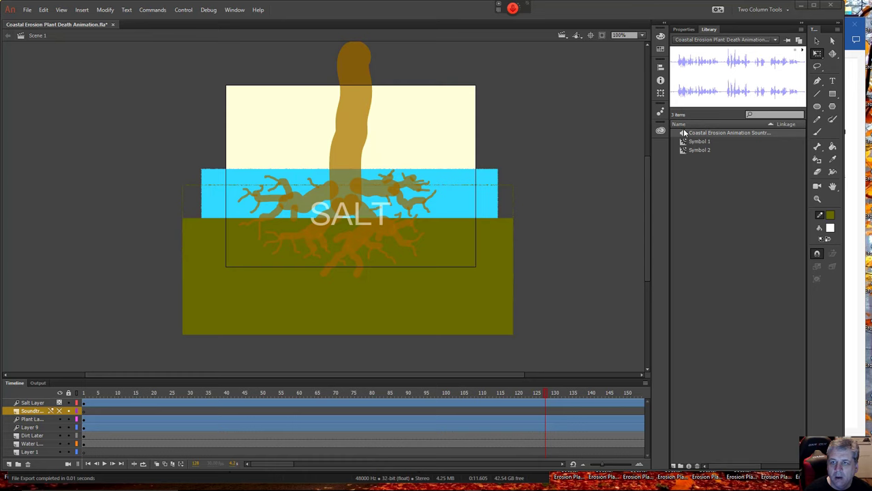
drag(684, 133, 95, 412)
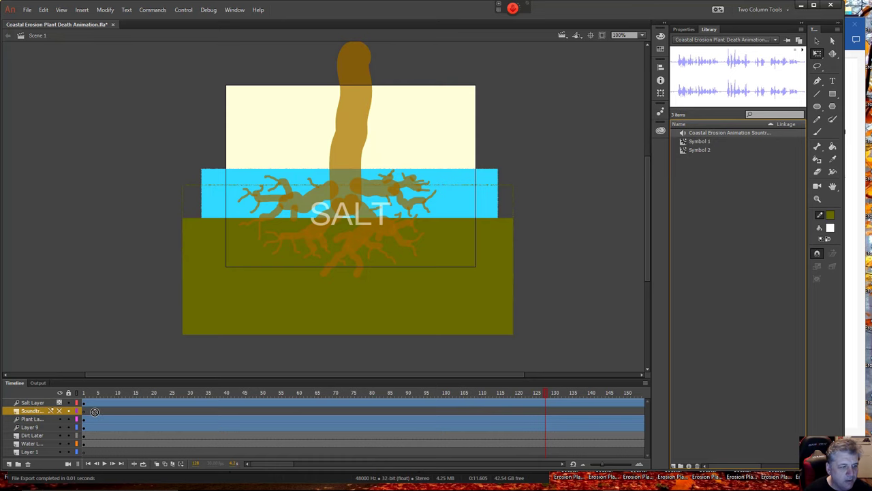
click(26, 9)
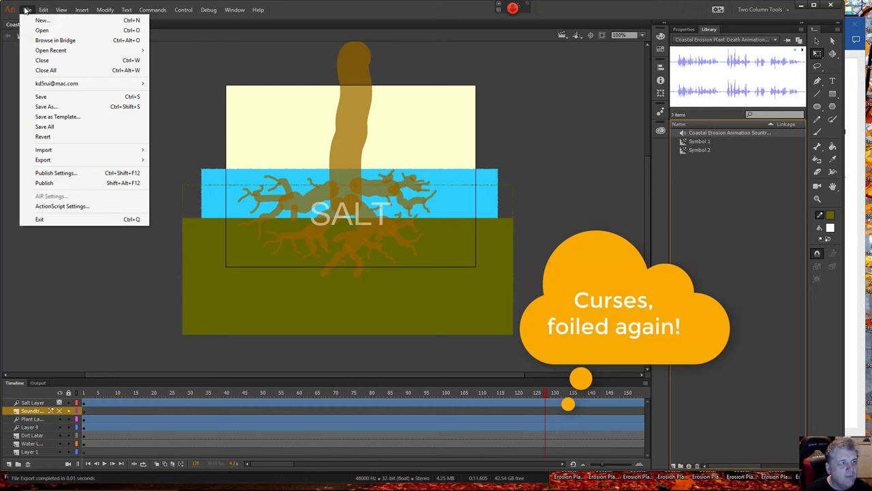
mouse_move(124, 155)
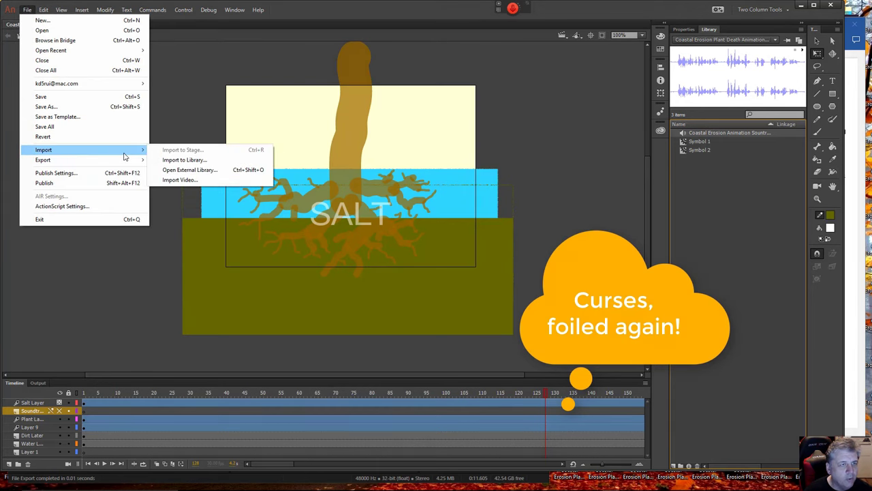
click(174, 180)
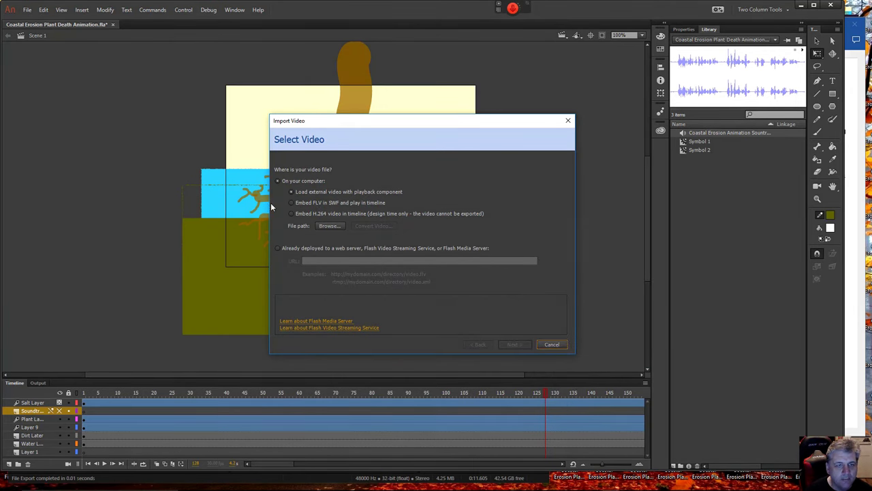
click(319, 227)
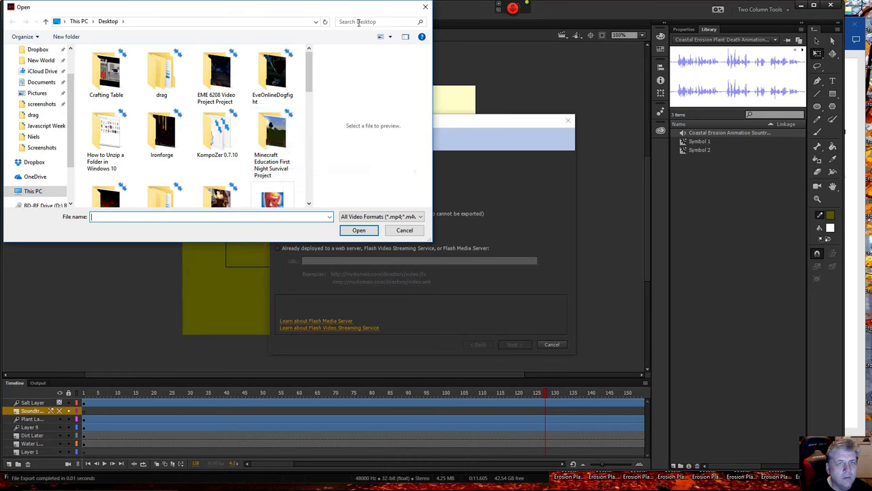
click(358, 23)
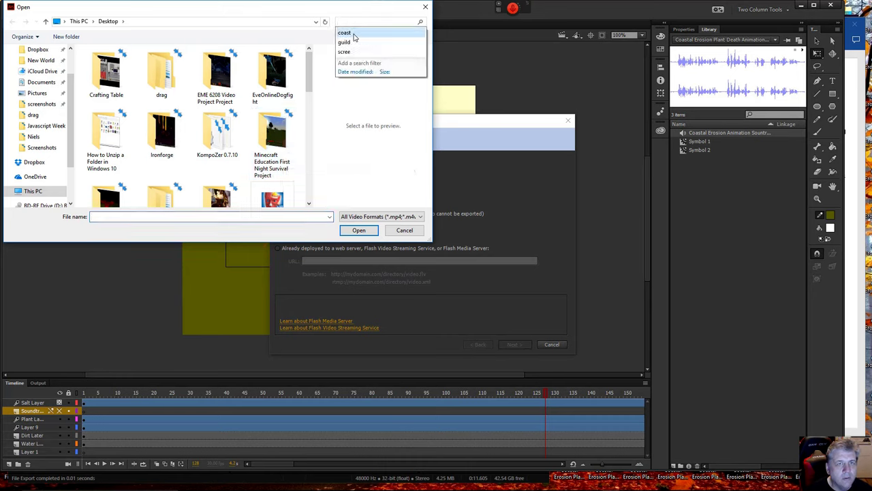
click(345, 33)
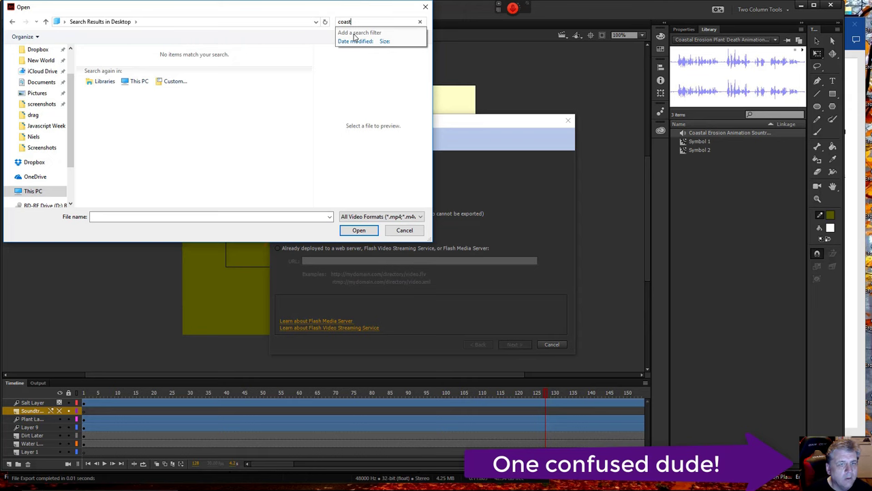
click(413, 216)
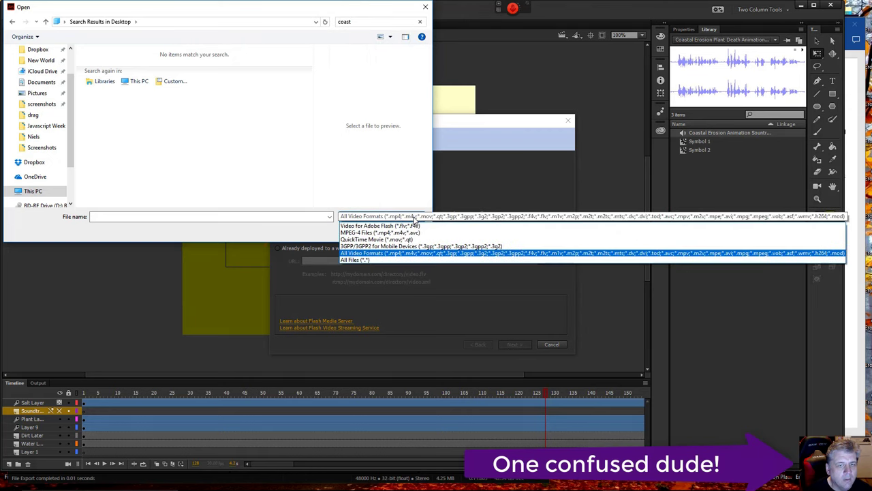
click(418, 197)
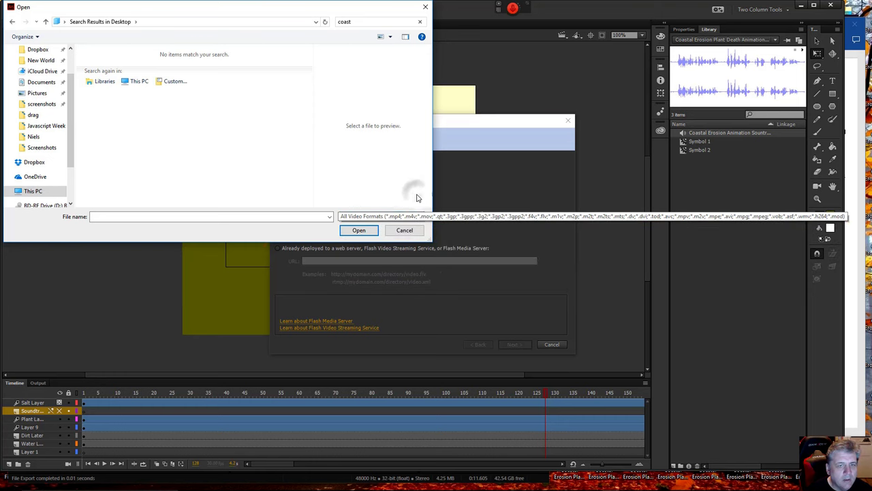
click(402, 230)
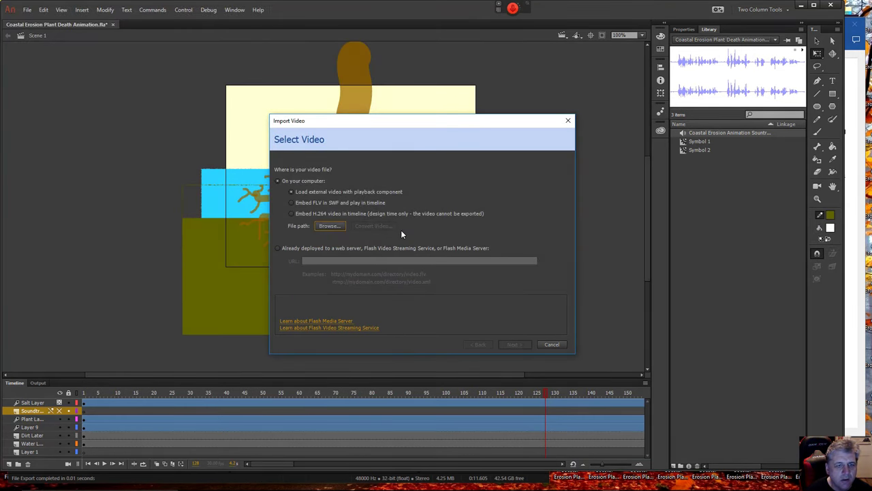
click(557, 344)
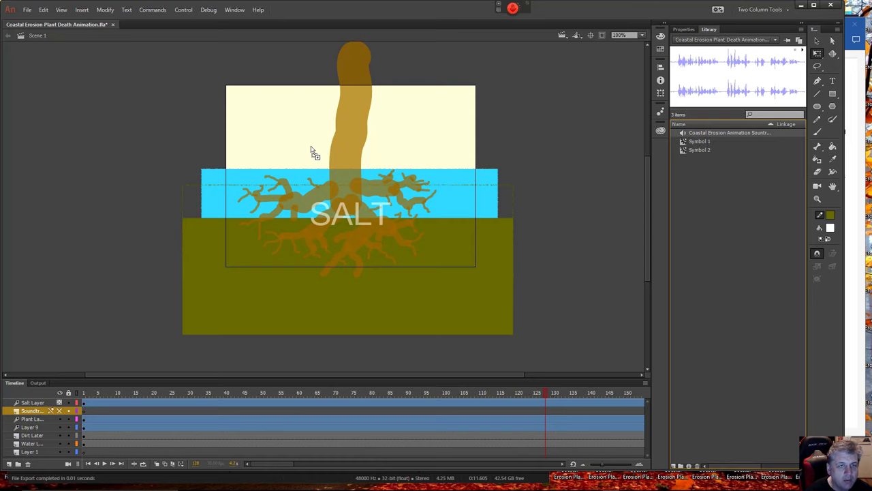
- Place the library's soundtrack audio on the Soundtrack Narration layer and make that layer visible, saving the document
drag(311, 150, 310, 149)
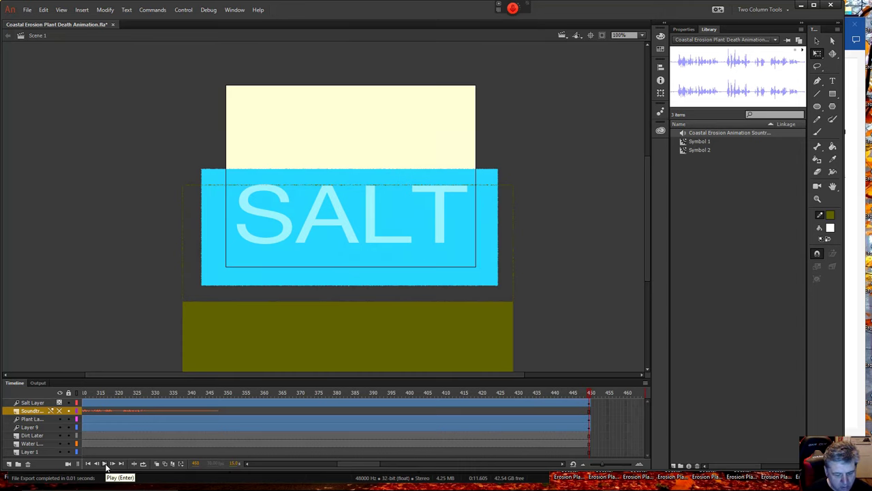
key(ctrl+s)
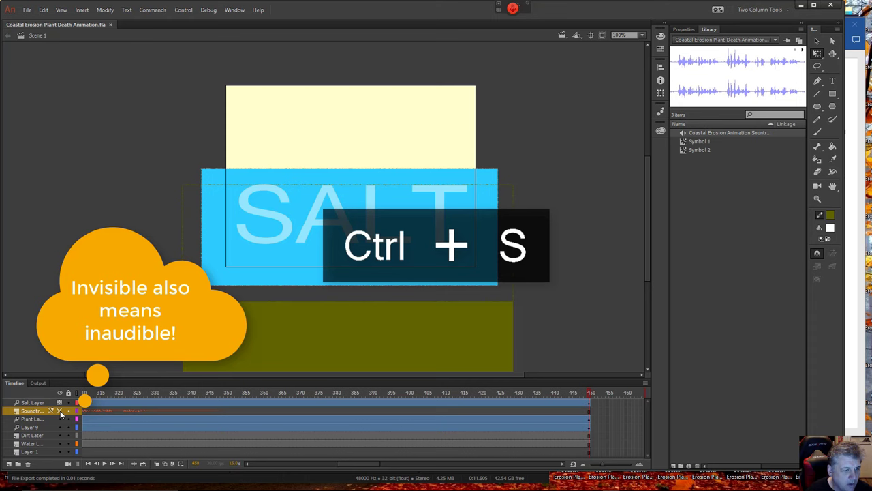
click(60, 411)
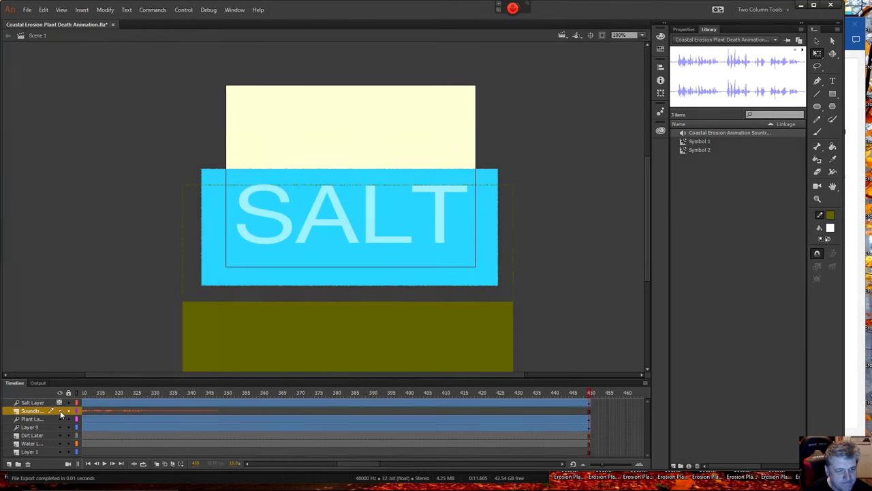
key(ctrl+s)
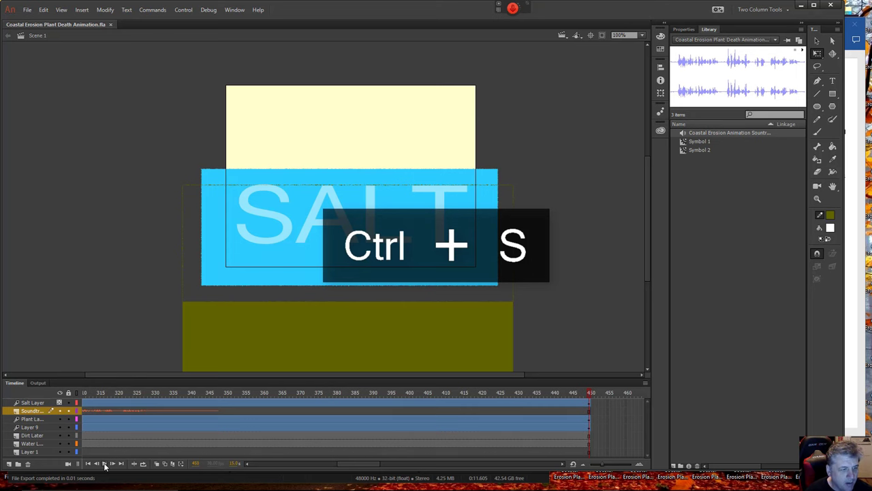
- Play back the animation with its narration, including from frame 1, and inspect the soundtrack waveform between about frames 314 and 327
click(105, 464)
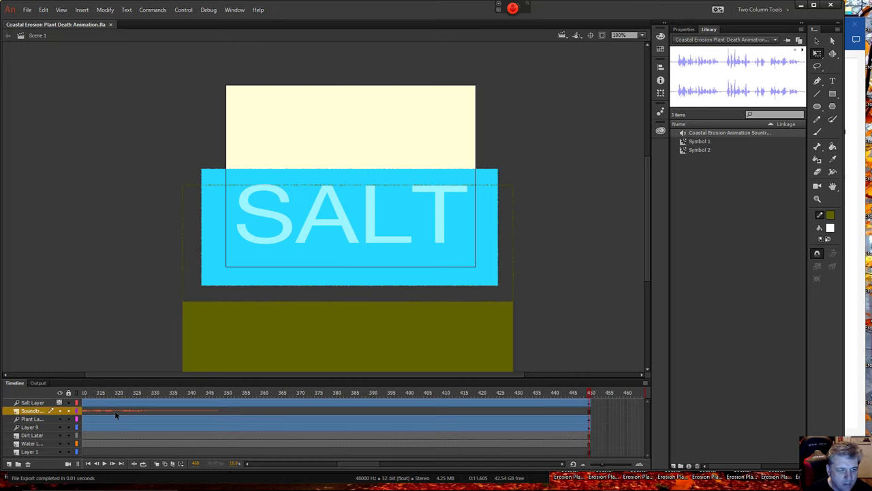
drag(115, 409, 127, 411)
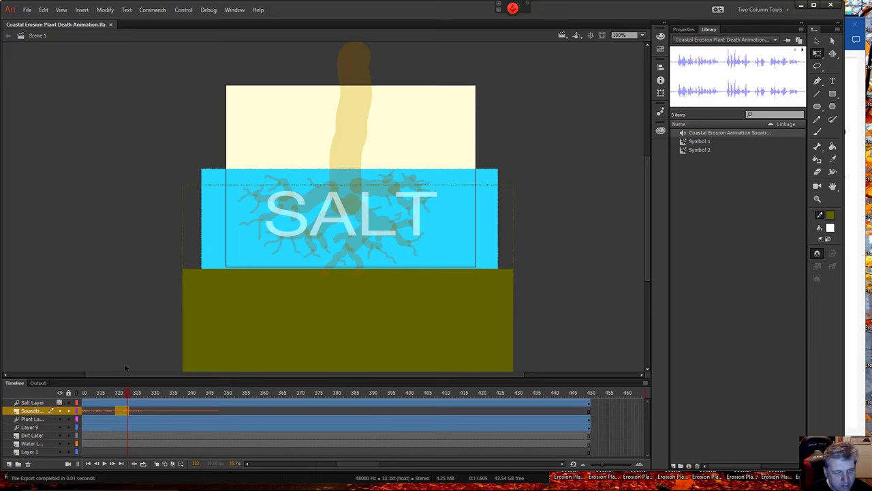
click(141, 409)
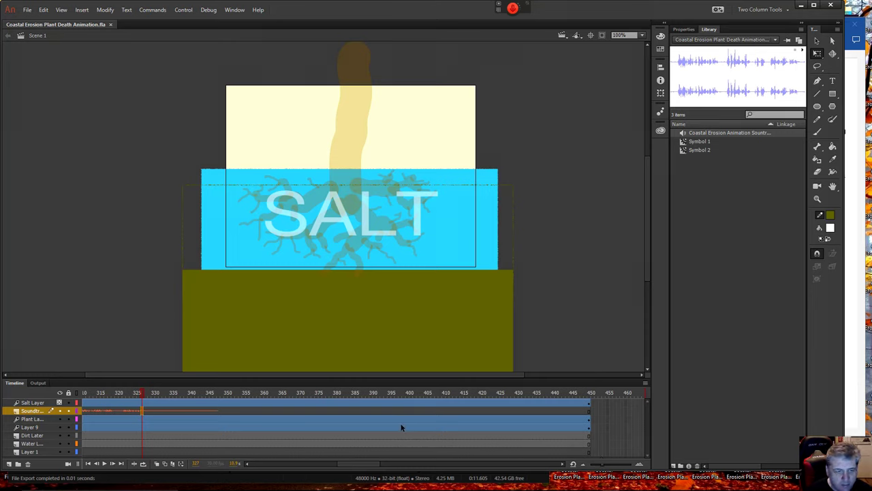
click(105, 463)
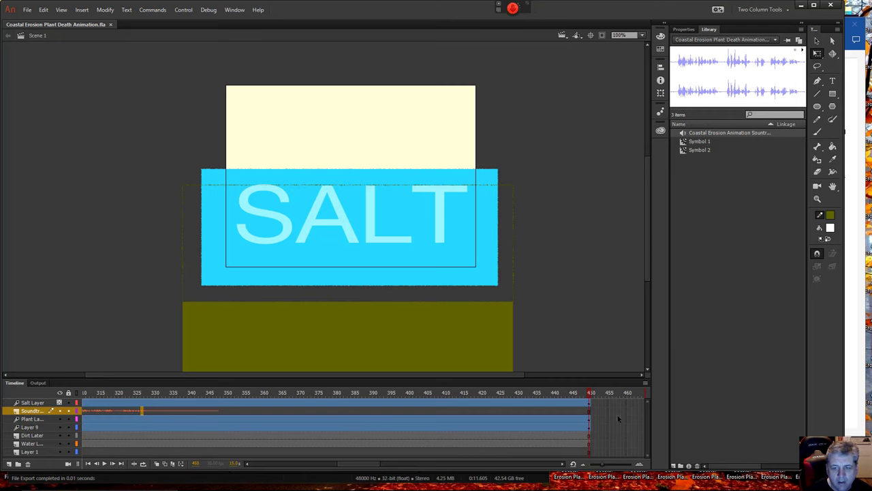
drag(590, 397, 3, 407)
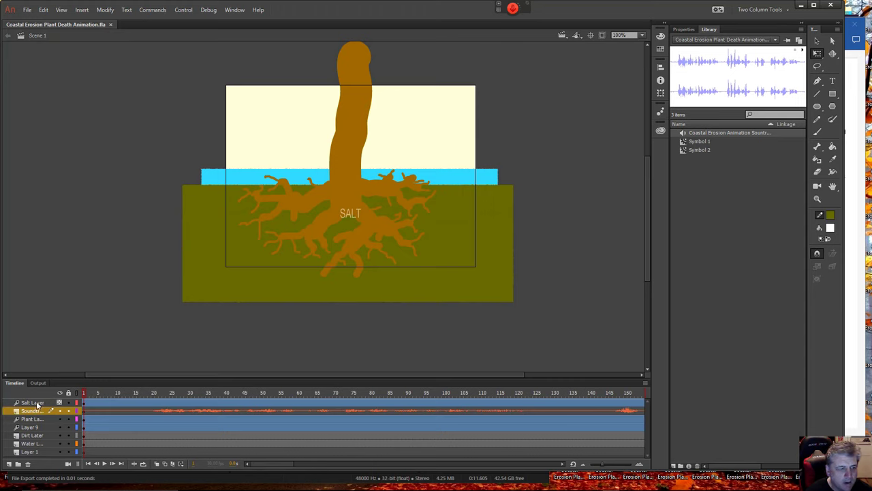
click(104, 463)
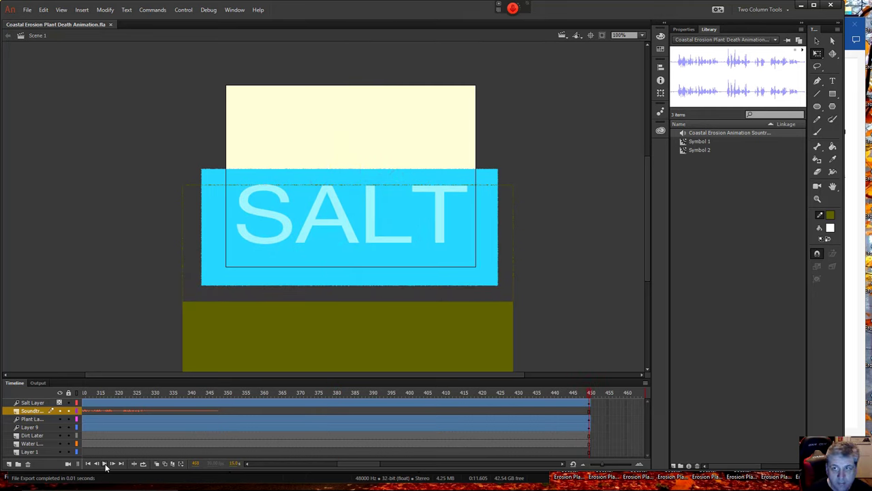
click(93, 410)
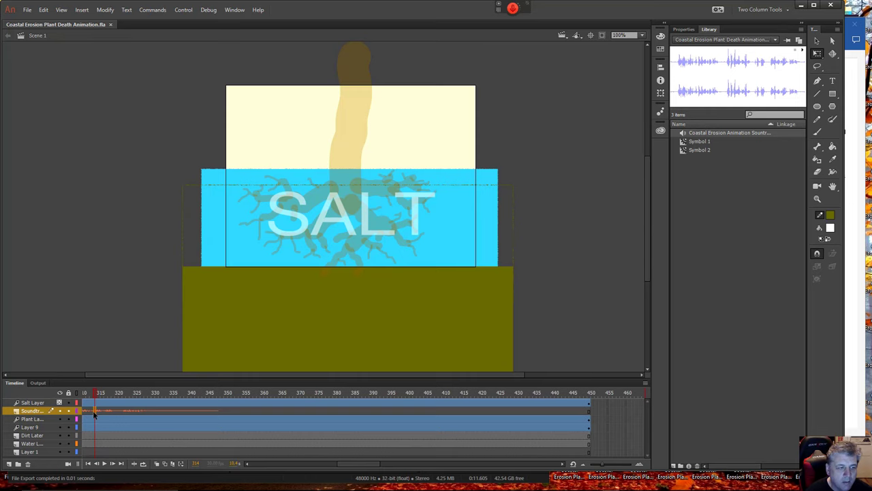
- Play the animation from frame 314 to its end and return the playhead to frame 1
click(106, 464)
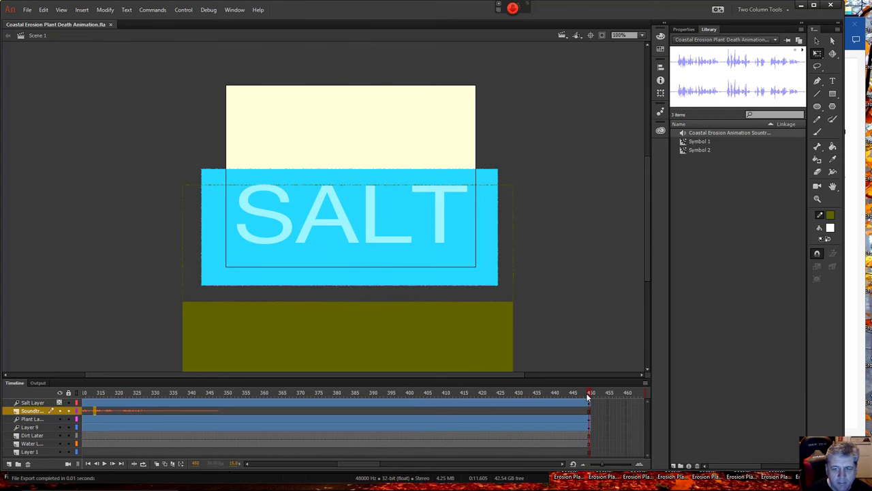
drag(587, 391, 2, 392)
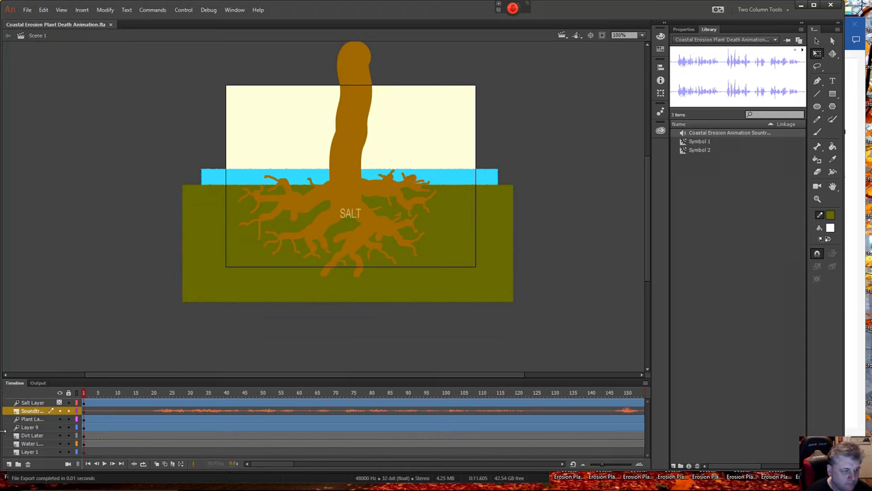
- Add a layer above the soundtrack layer and name it Title layer
click(9, 464)
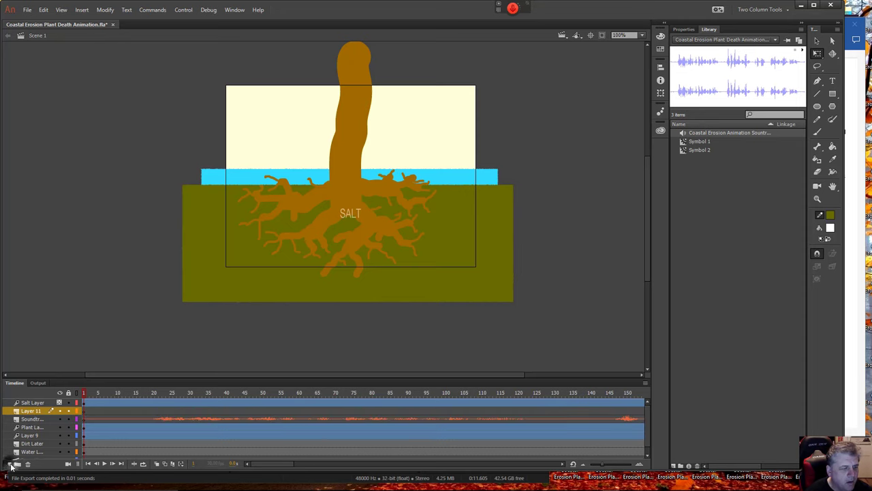
right_click(33, 410)
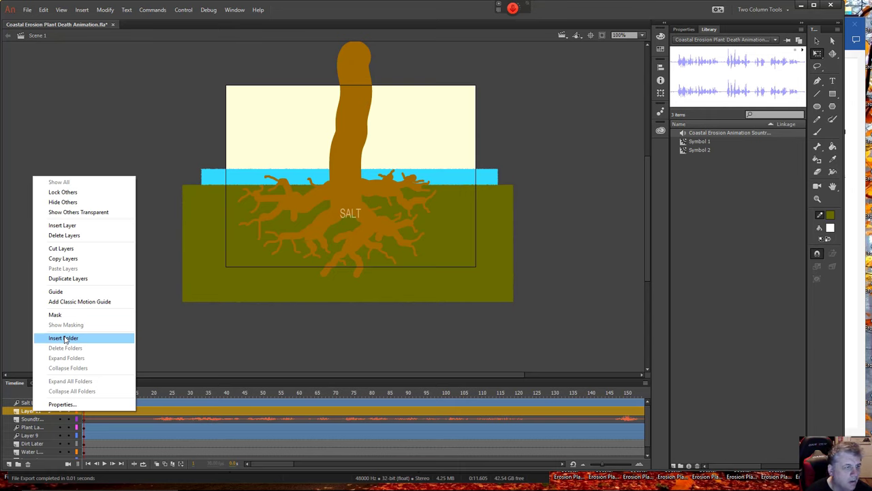
click(61, 404)
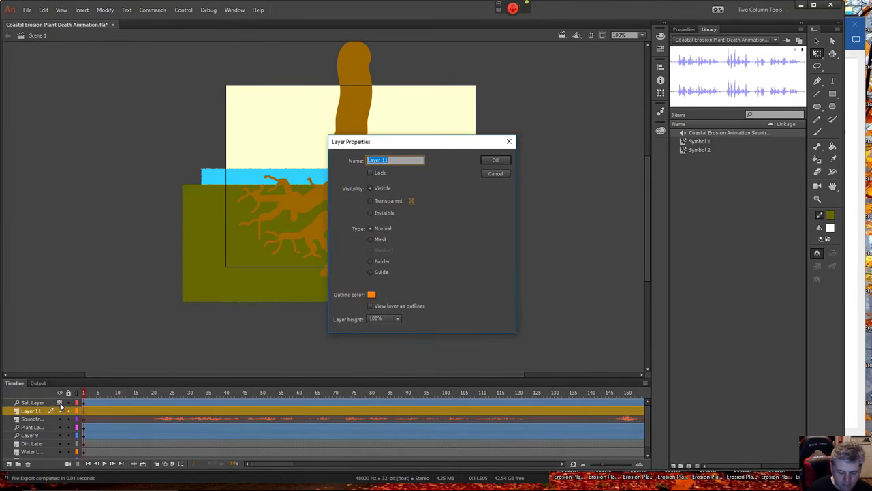
text(Title l)
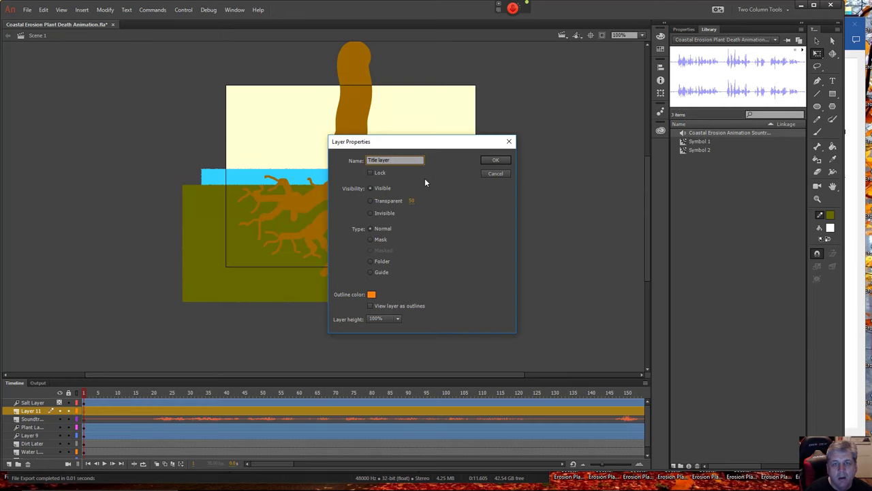
click(484, 159)
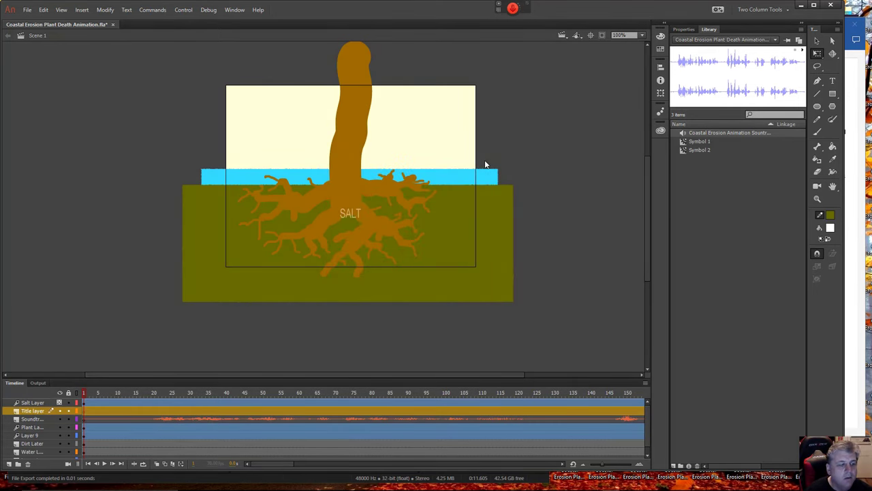
- Add the text "Coastal erosion on the Louisiana Gulf Coast" on the Title layer near the stage's upper-left corner, using the Text tool
click(832, 82)
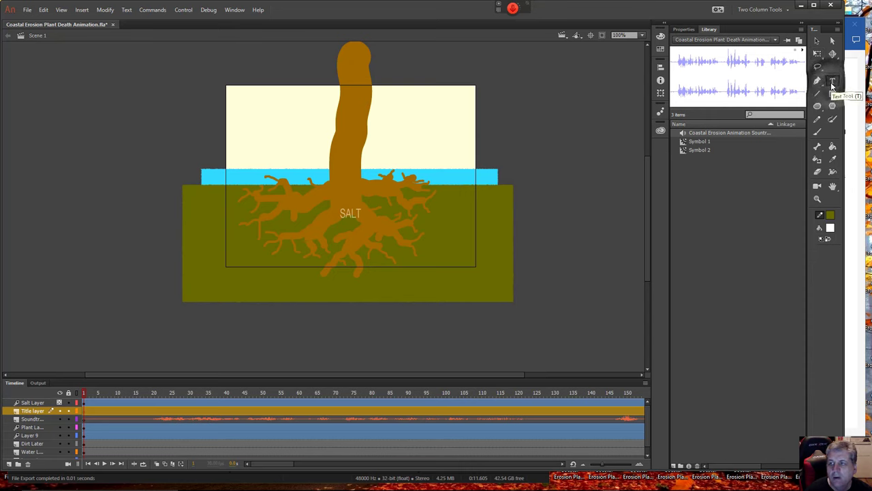
click(240, 100)
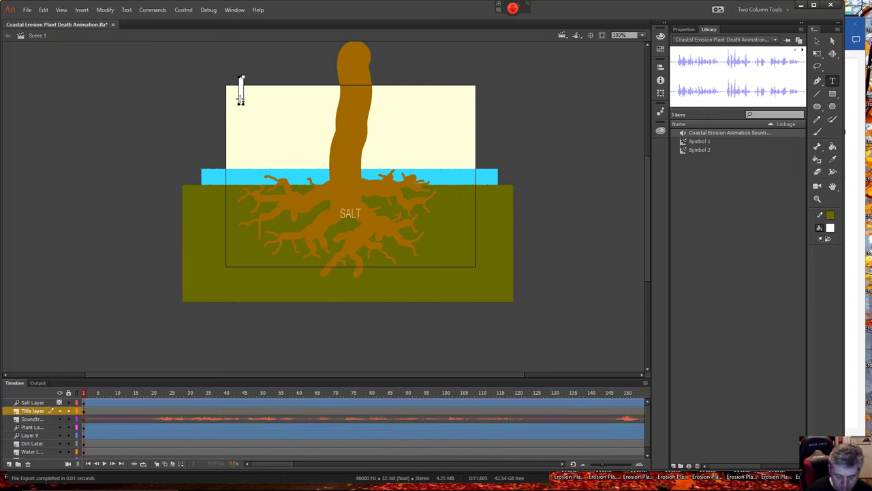
text(Coas)
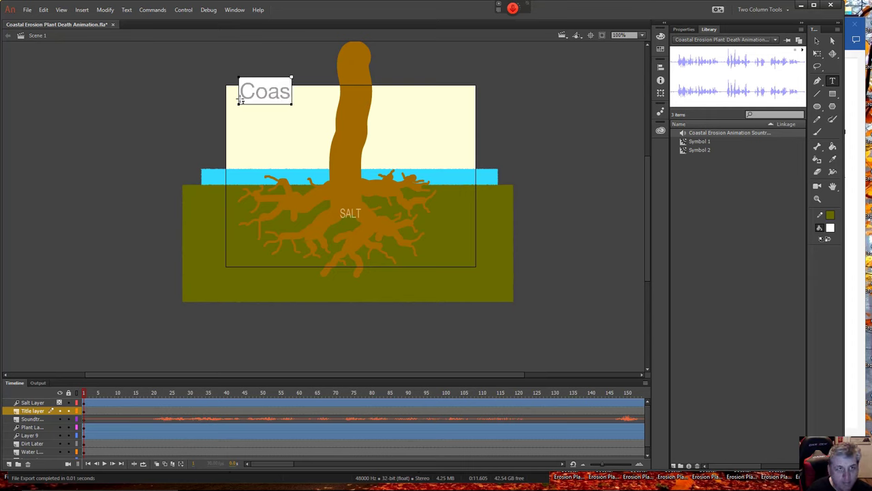
text(tal)
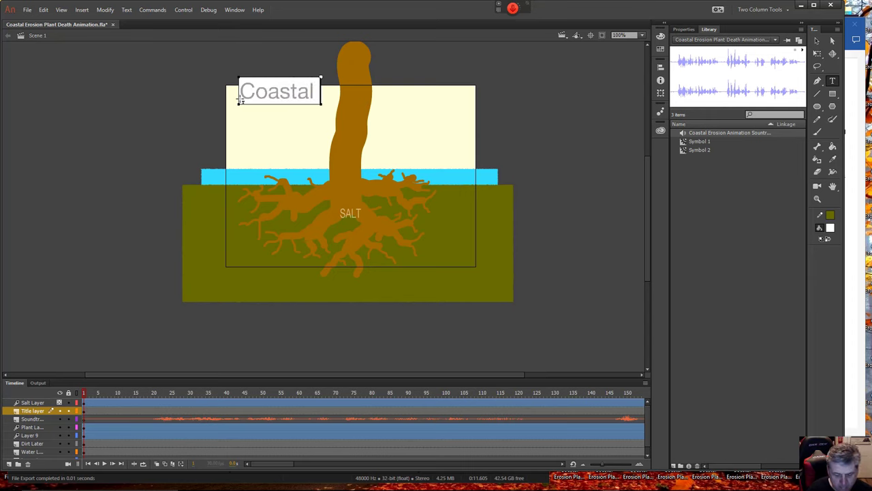
text( ero)
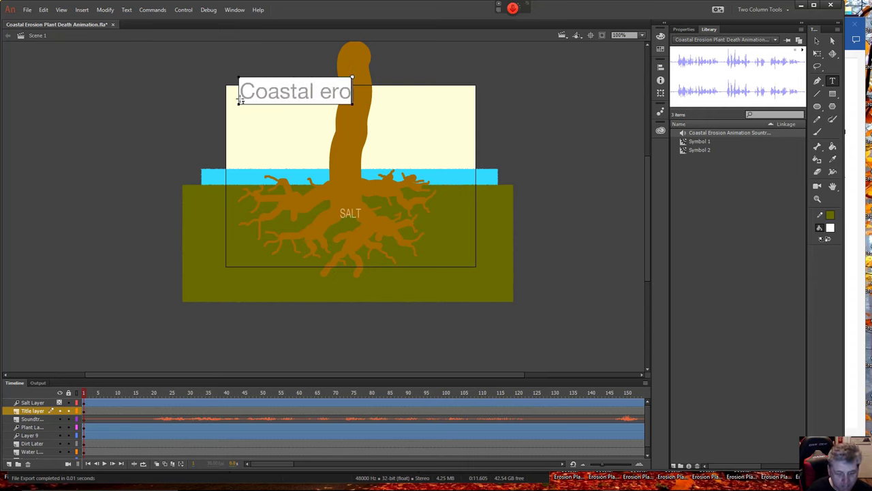
text(sion on the)
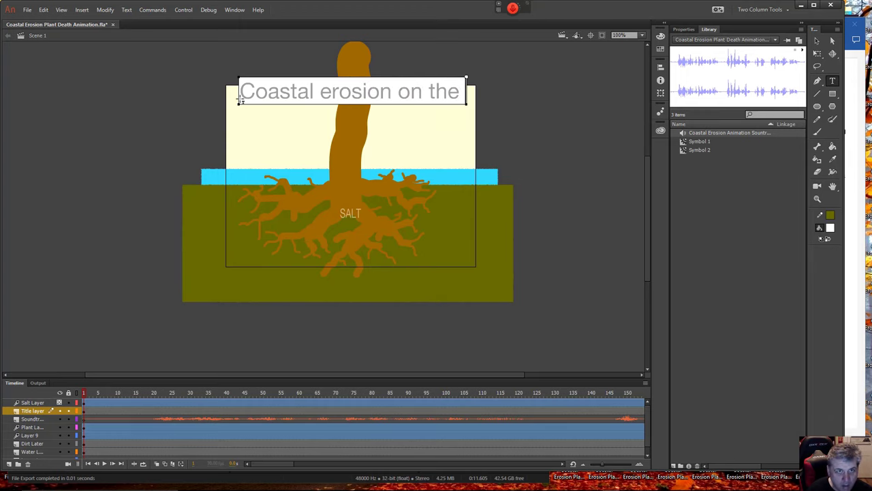
text( Louisi)
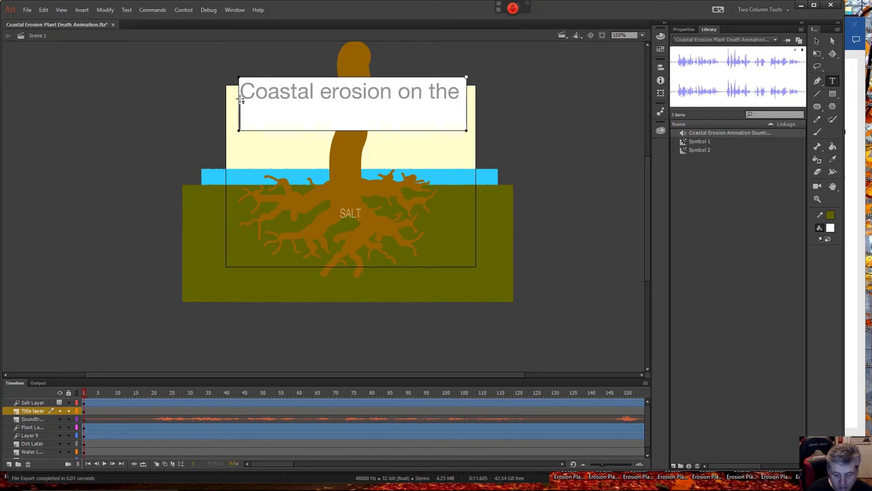
text(ana)
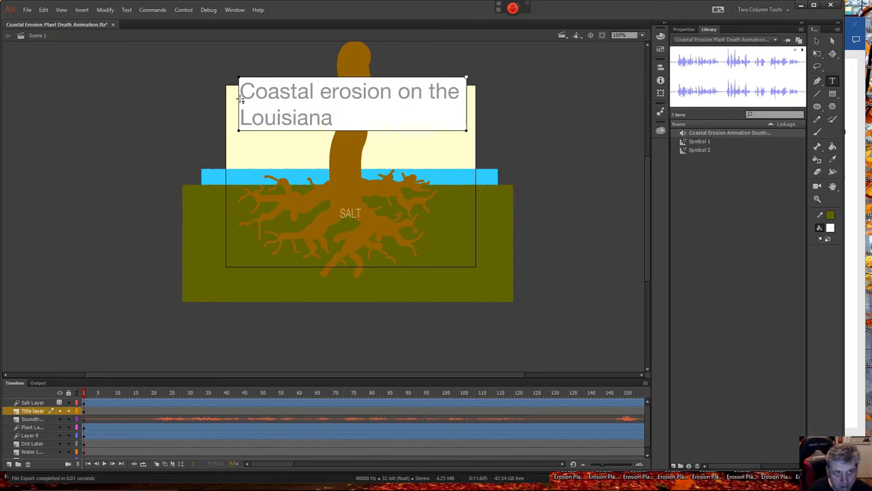
text( Gulf)
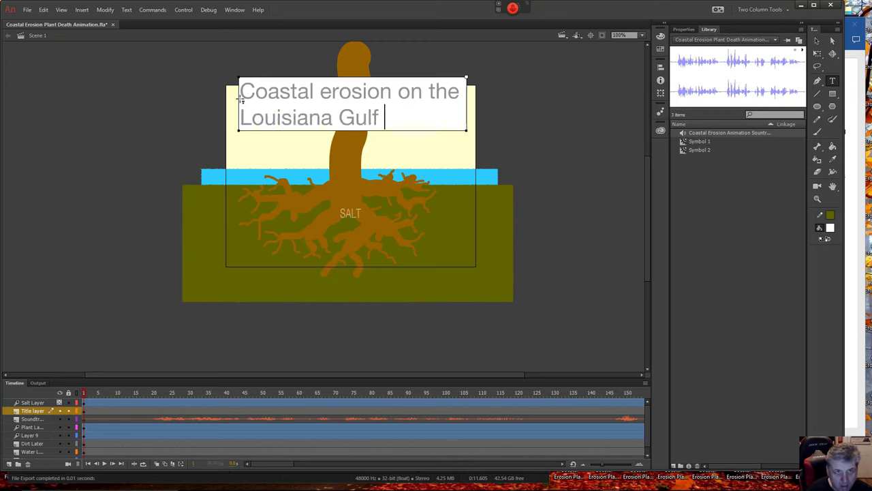
text( Coast)
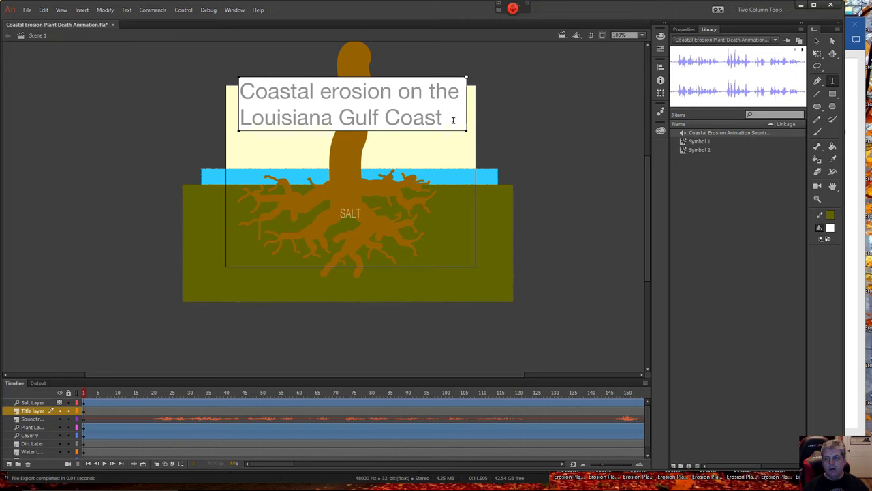
- Select the whole title text and reduce its font size, trying 36 pt first and settling on 18 pt
drag(455, 116, 239, 90)
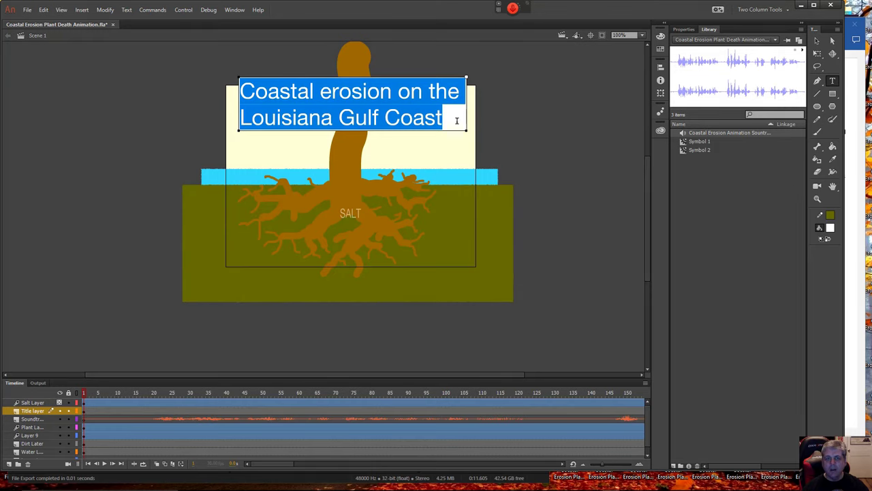
right_click(412, 105)
click(411, 105)
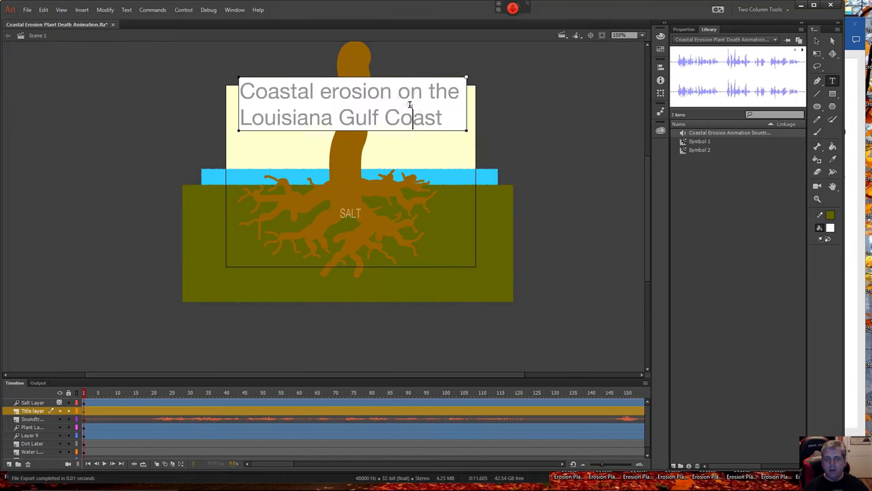
double_click(409, 104)
right_click(410, 105)
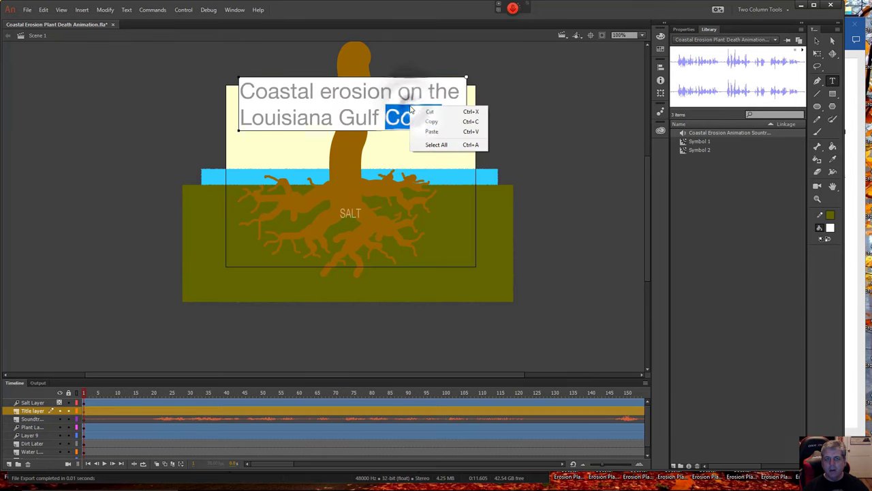
click(436, 145)
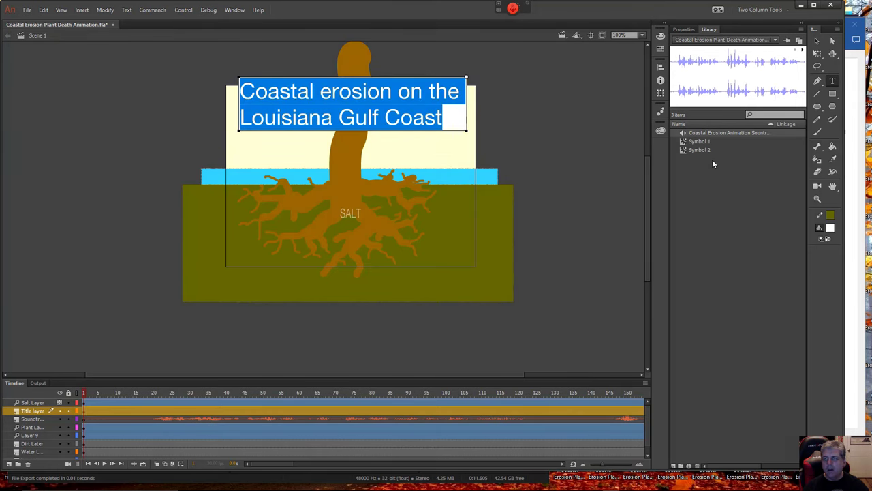
click(687, 30)
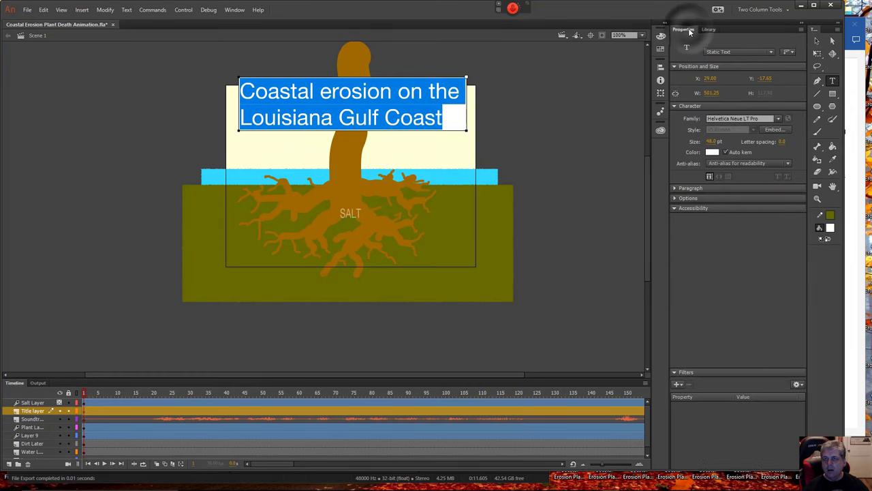
click(711, 141)
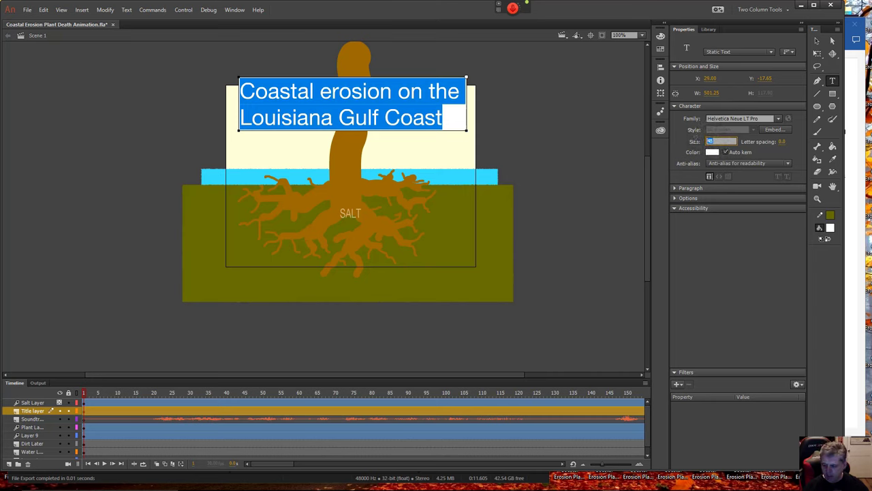
text(36)
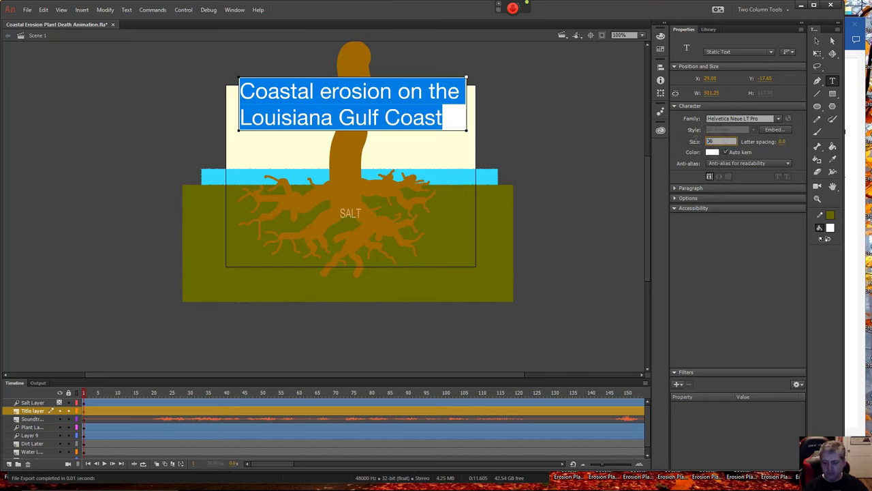
key(Return)
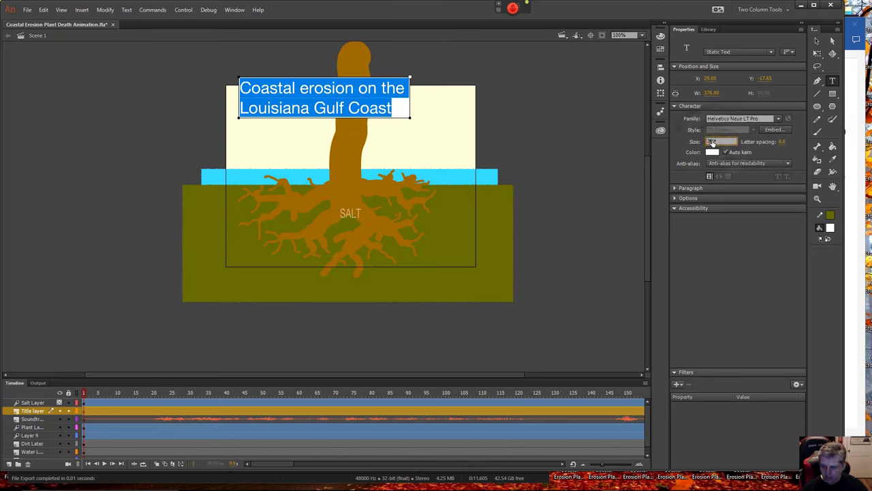
click(713, 142)
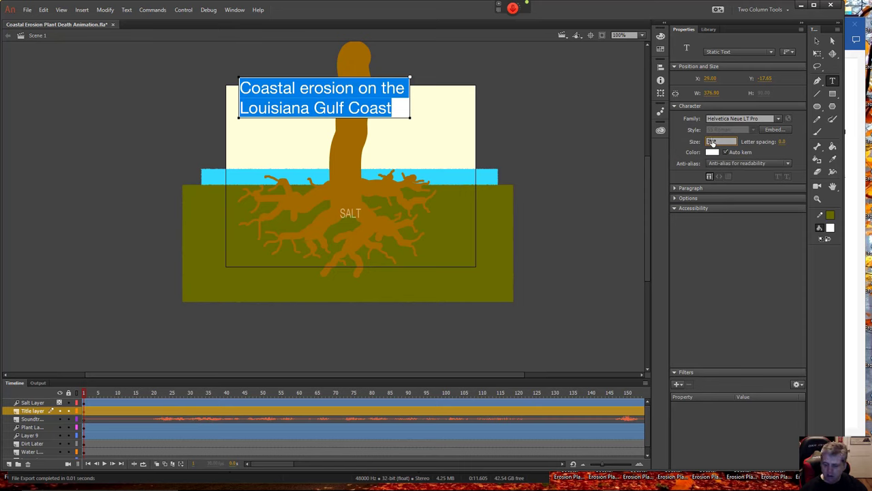
text(18)
key(Return)
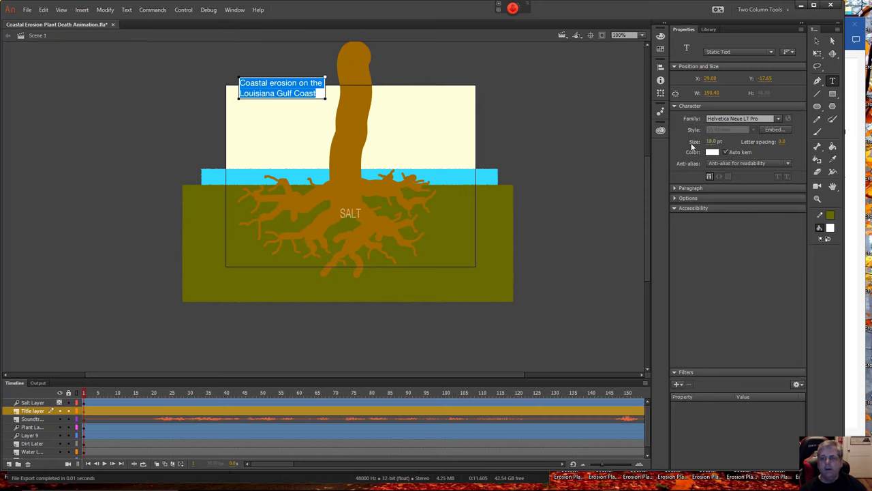
- Move the title fully onto the stage at about X 13, Y 28 and color its text purple #660099
click(831, 41)
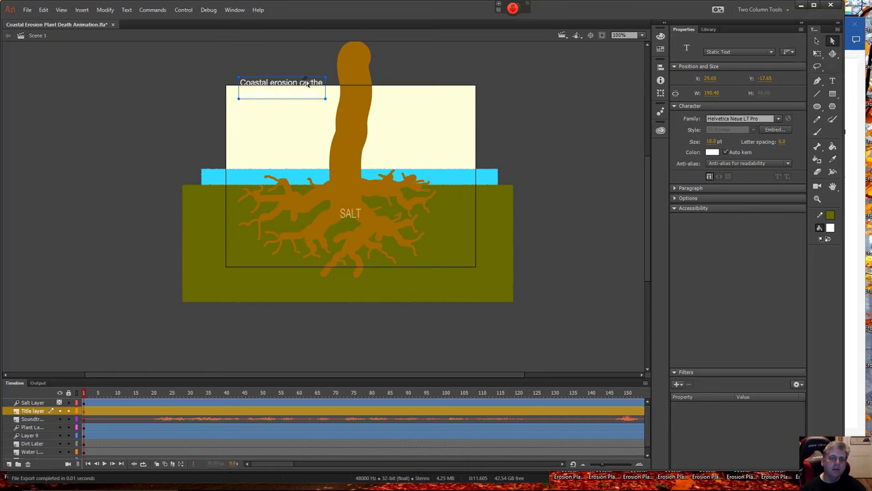
drag(309, 83, 299, 102)
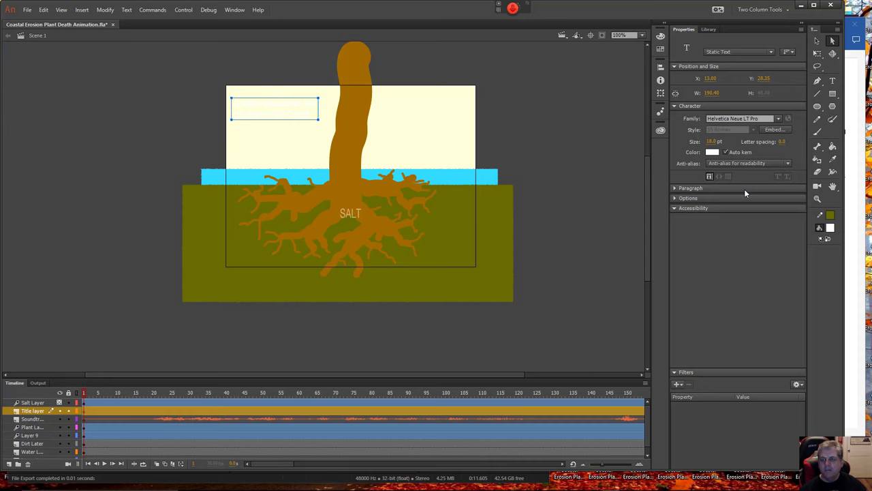
click(713, 152)
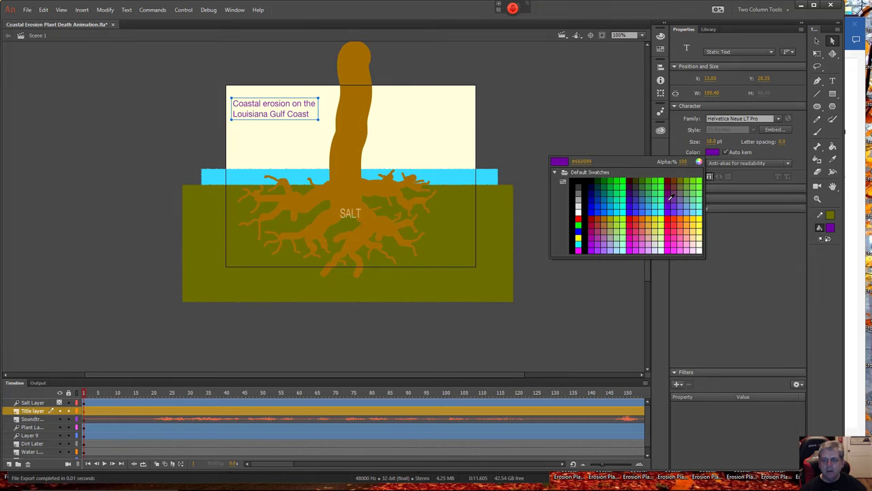
click(671, 197)
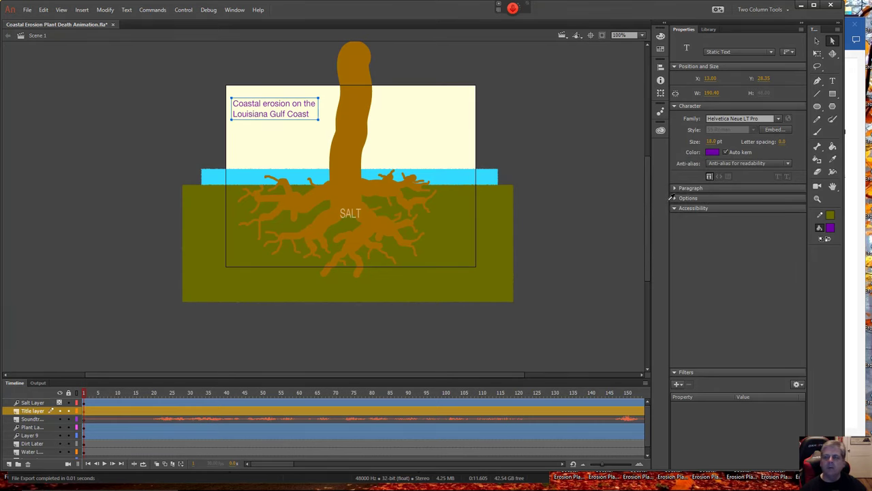
- Shift the title slightly right to about X 29 at the same height, deselect it and save the document
click(818, 43)
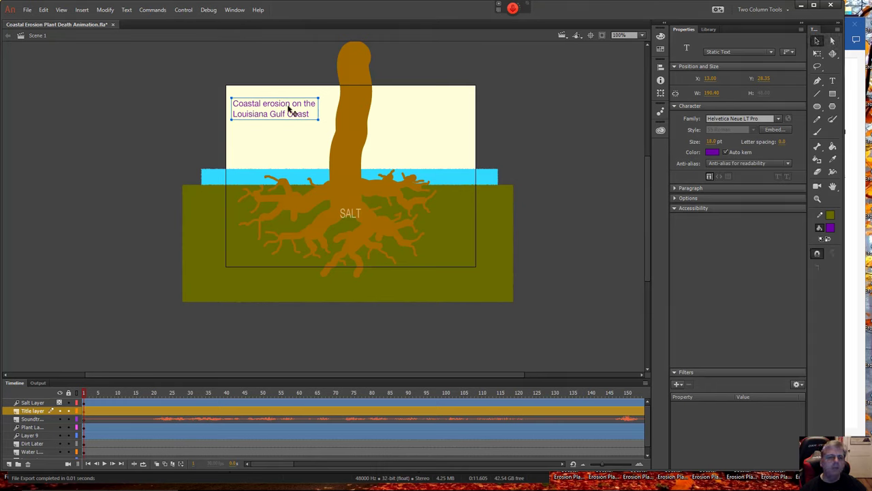
mouse_move(291, 109)
mouse_down()
mouse_move(297, 120)
mouse_move(287, 113)
mouse_move(296, 107)
mouse_up()
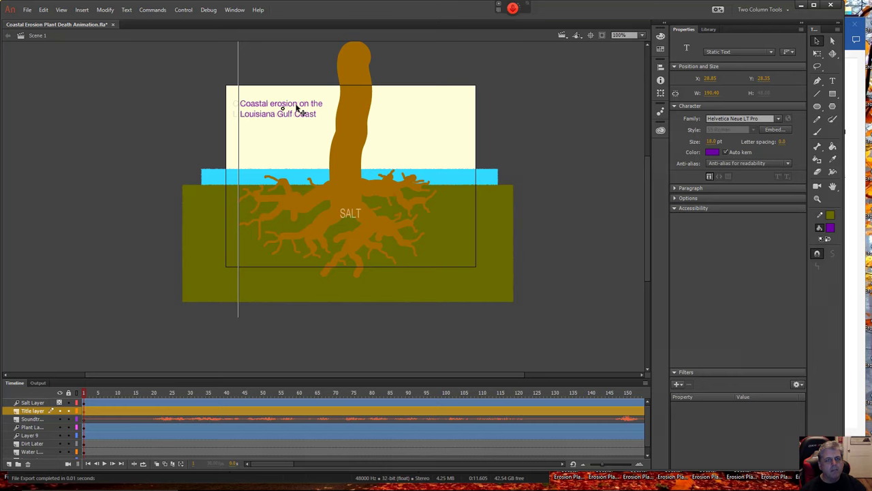
drag(297, 109, 298, 109)
click(562, 124)
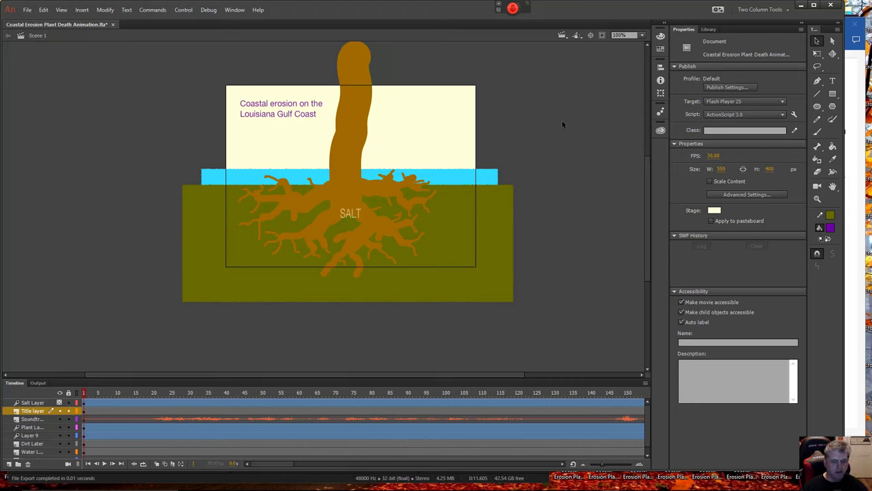
key(ctrl+s)
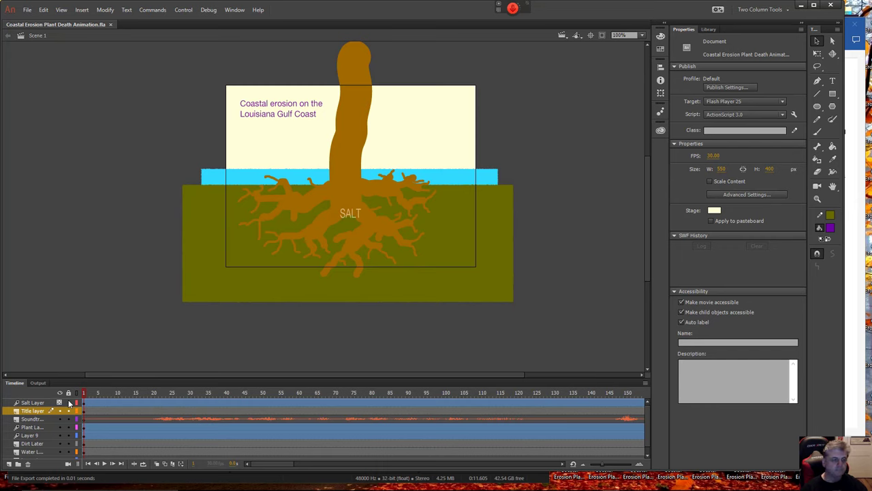
- Play the animation through to its last frame and examine the SALT text's properties, plus those of Layer 9 and the Dirt layer
click(105, 464)
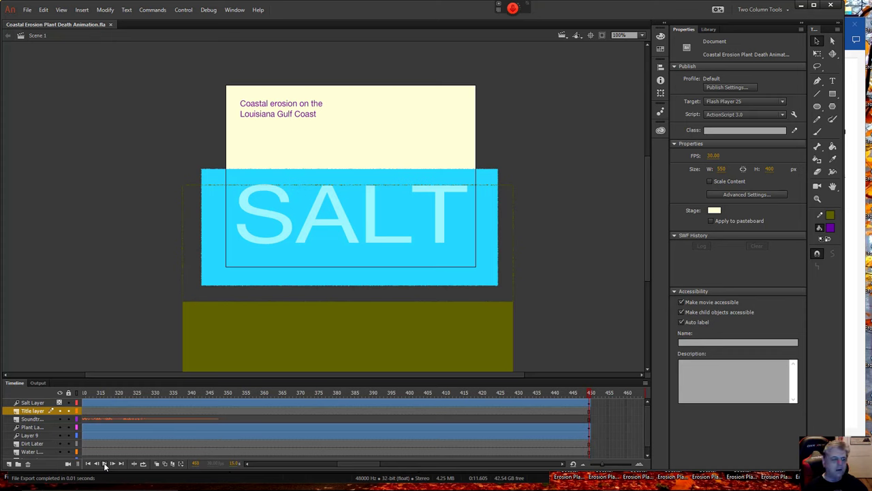
click(31, 402)
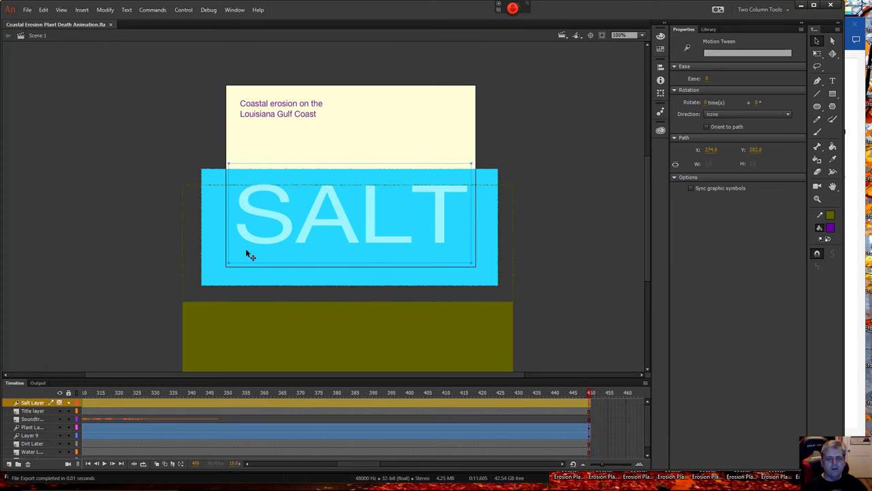
click(344, 224)
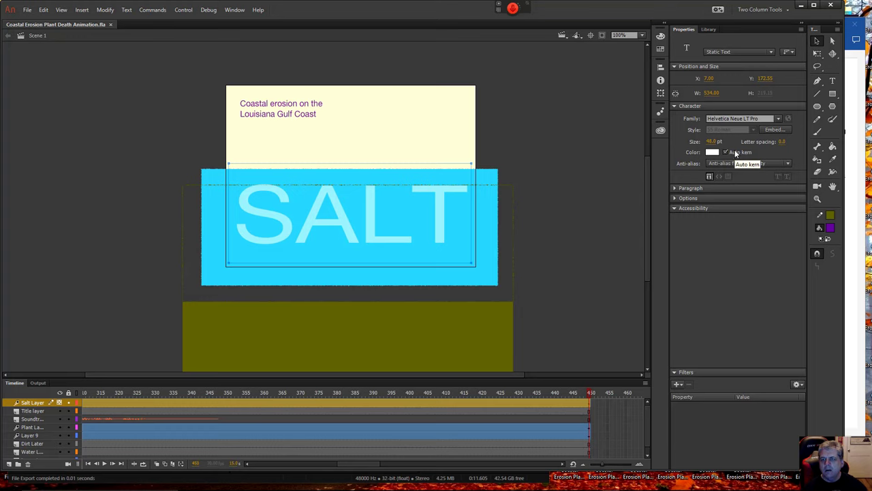
click(676, 188)
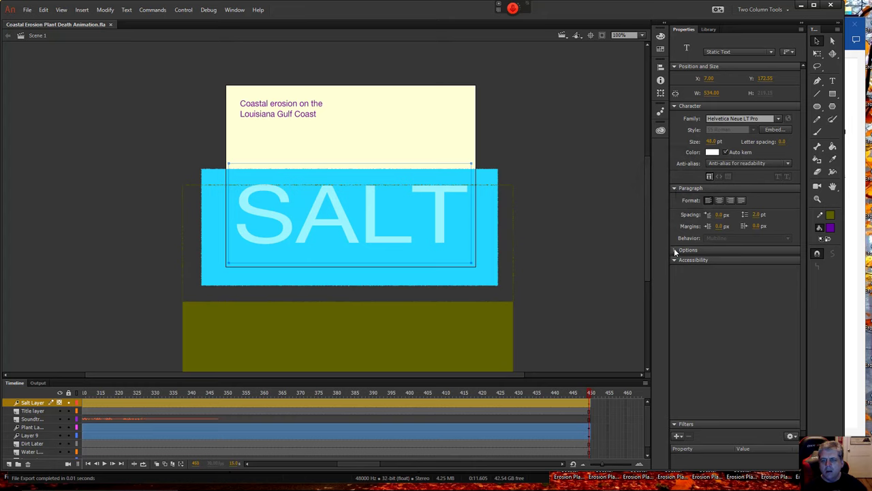
click(674, 249)
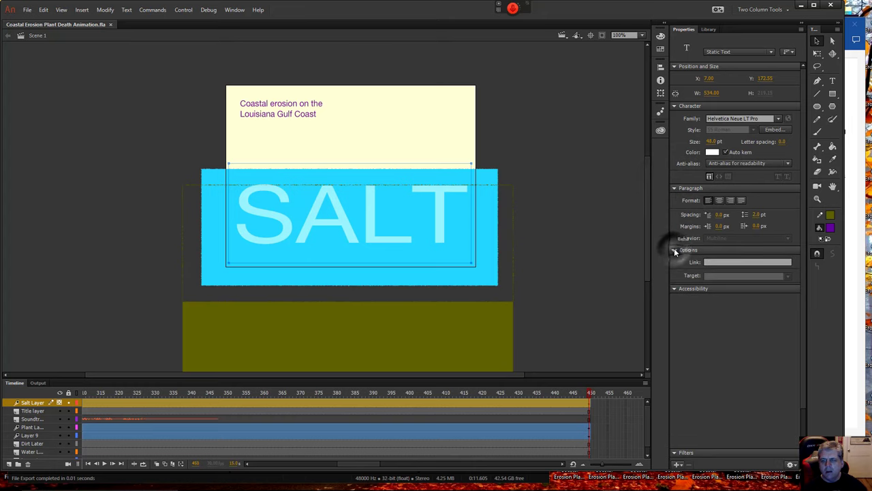
click(675, 288)
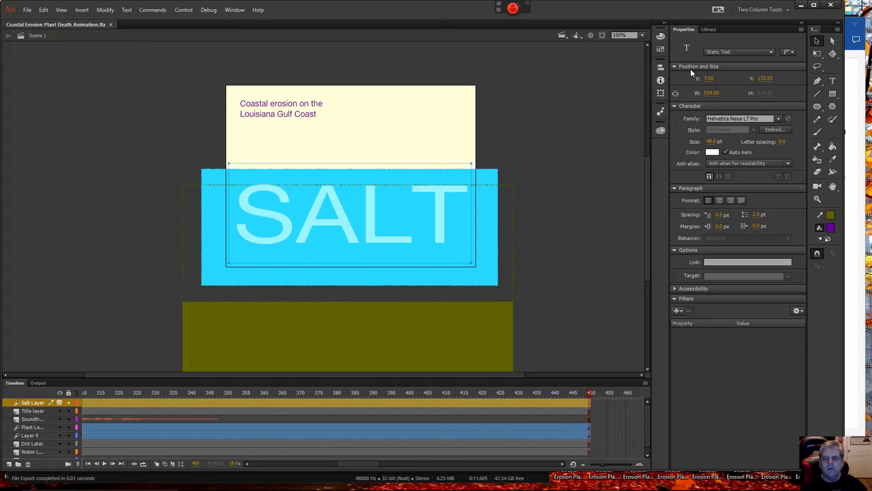
click(38, 435)
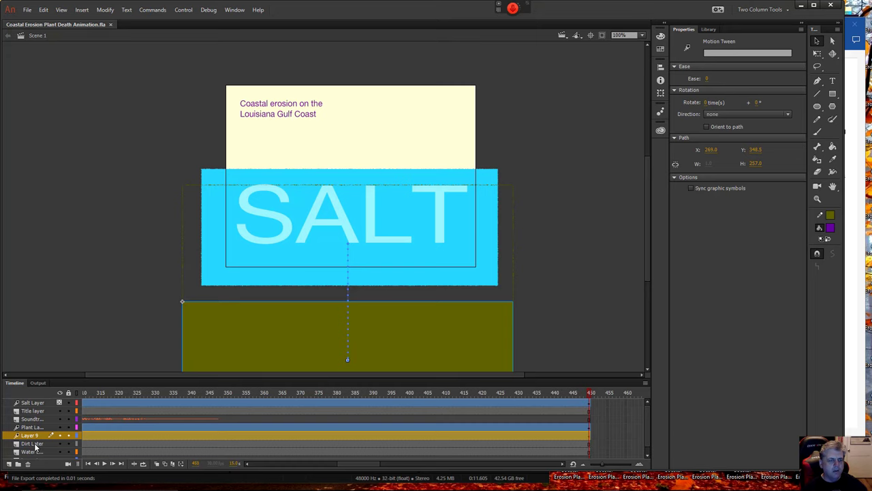
click(35, 444)
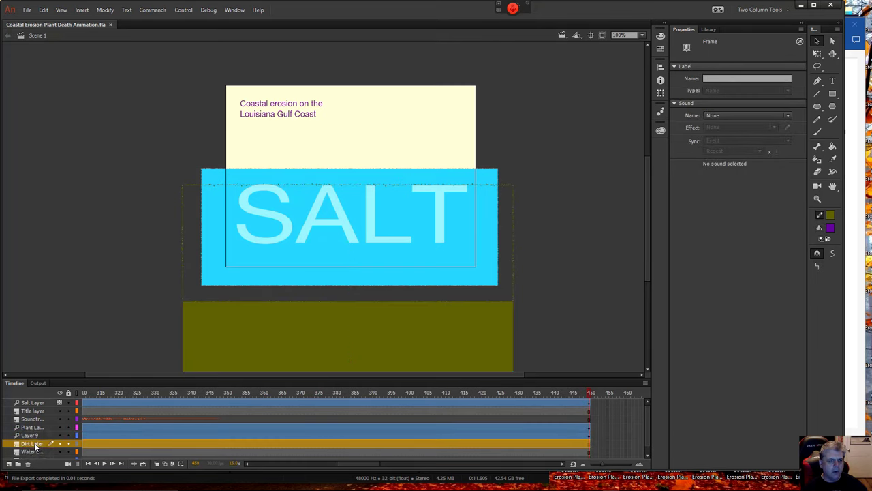
click(27, 10)
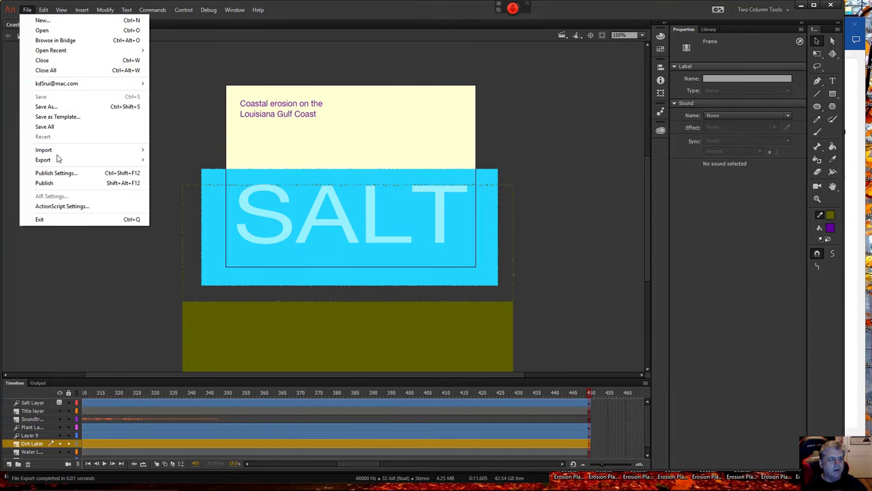
mouse_move(61, 160)
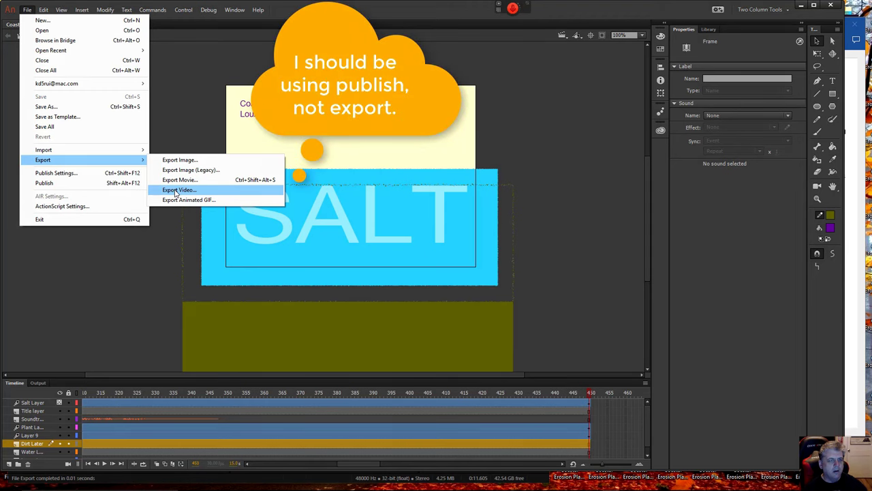
click(175, 191)
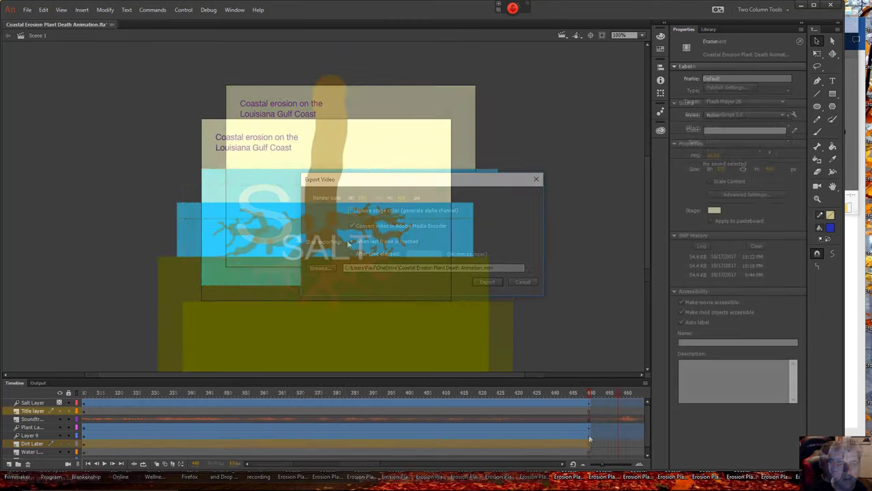
- Turn off the GIF, JPEG, PNG and SWF Archive publish formats, keeping Flash (.swf) and HTML Wrapper, and publish the animation
click(27, 10)
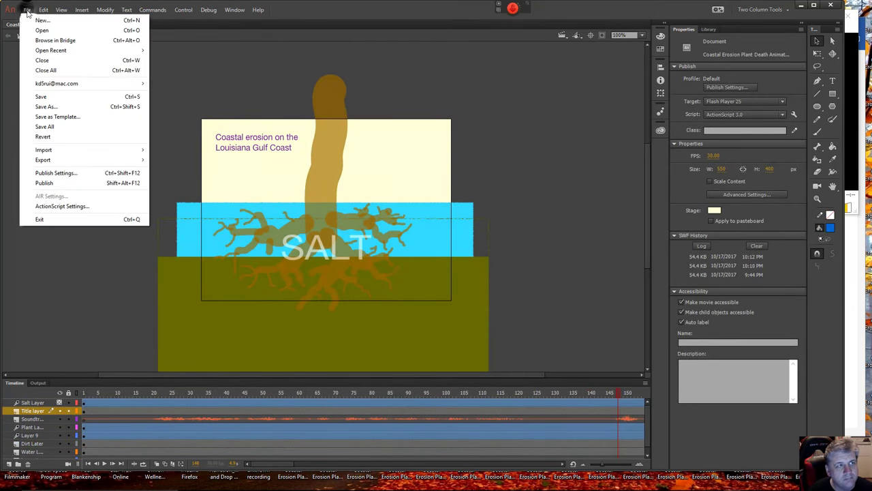
click(52, 173)
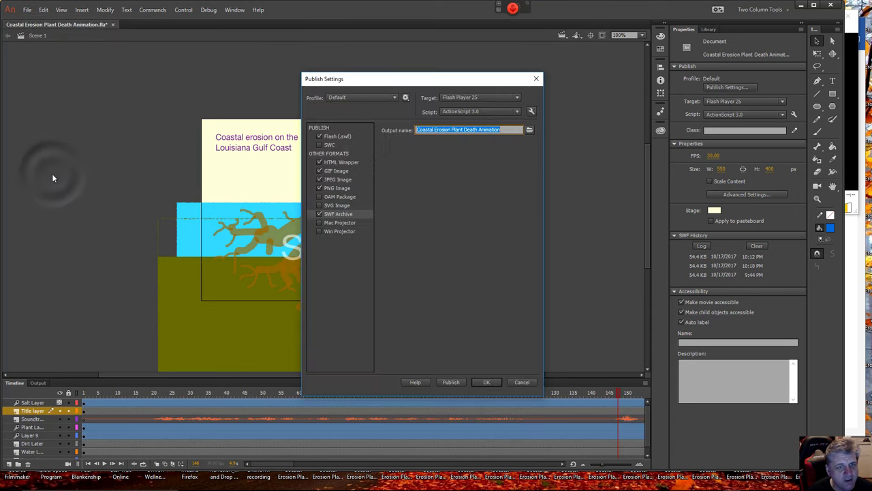
click(318, 216)
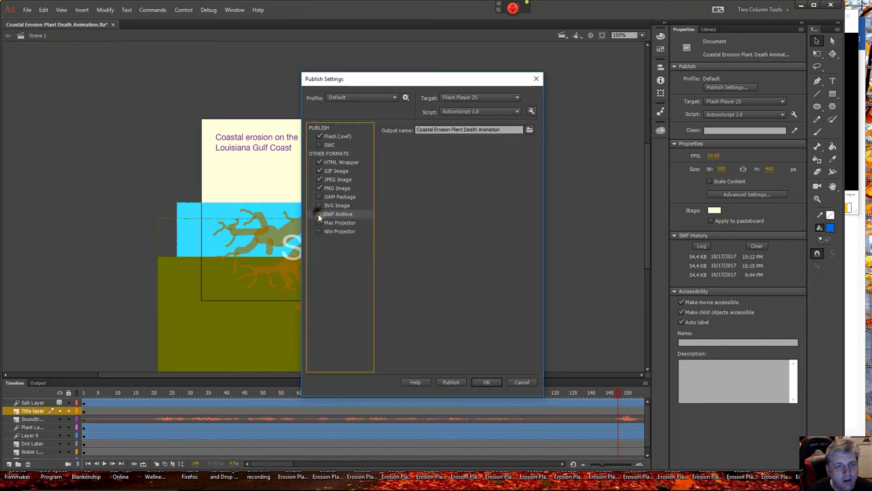
click(319, 179)
click(319, 170)
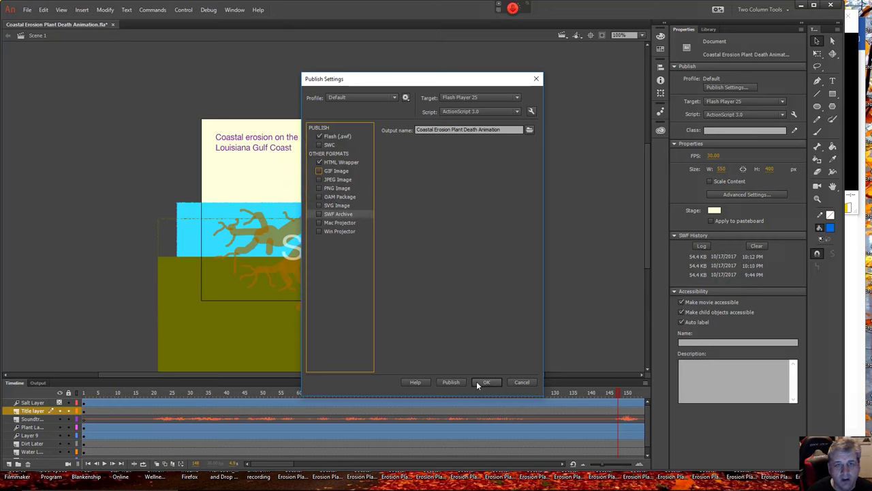
click(449, 382)
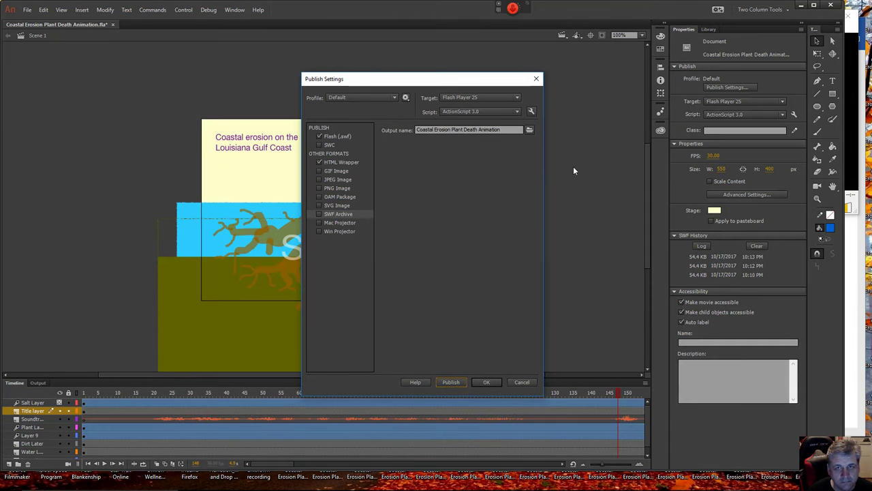
- Set the publish destination to the Desktop with the file name Coastal Erosion Plant Death Animation, publish again and accept the publish settings
click(530, 130)
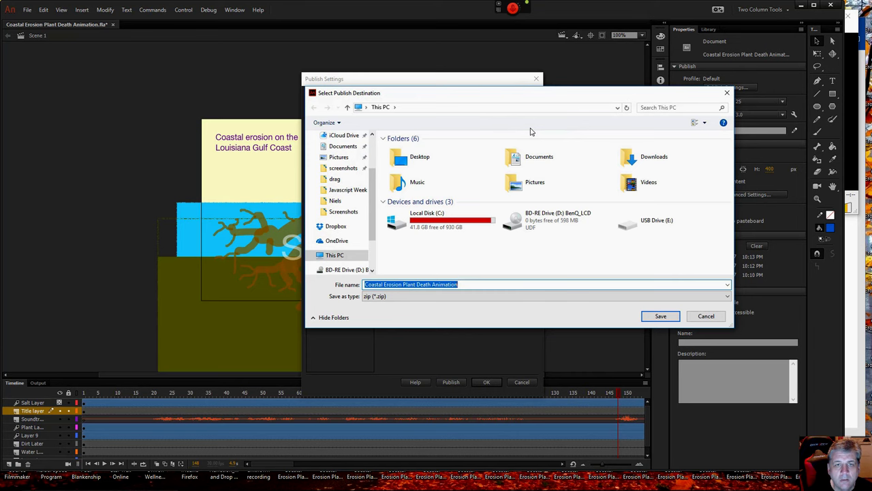
click(420, 166)
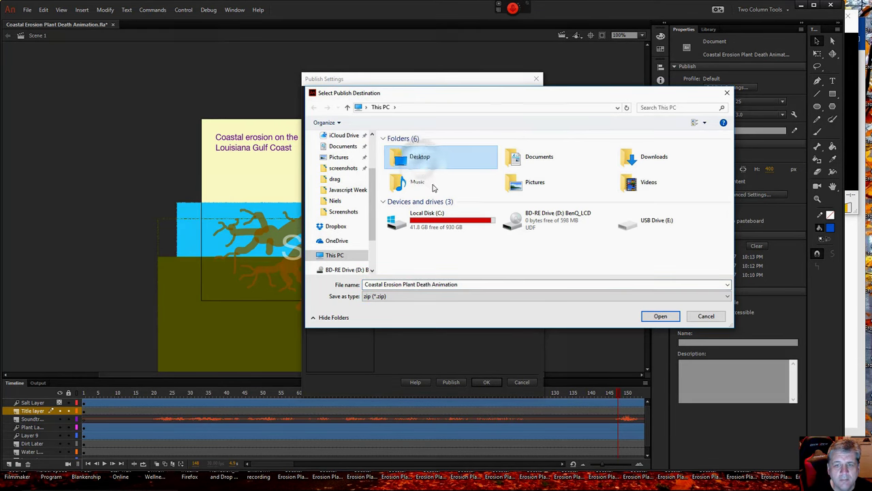
click(658, 317)
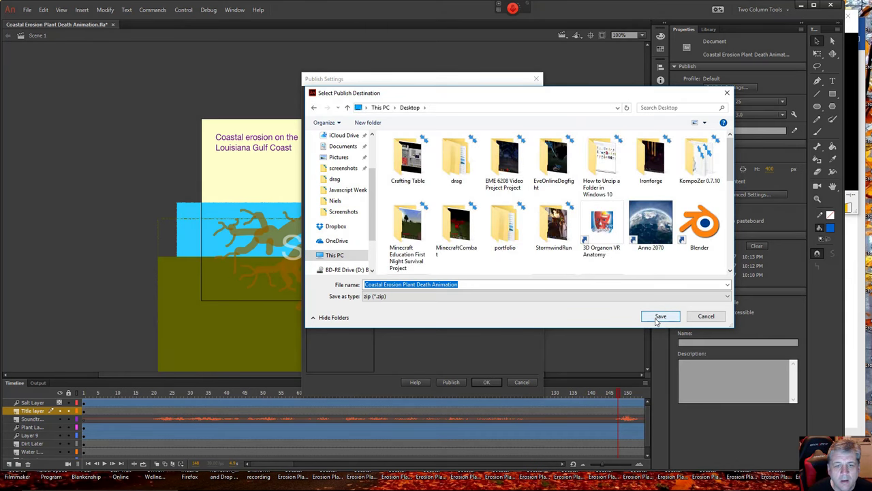
click(658, 318)
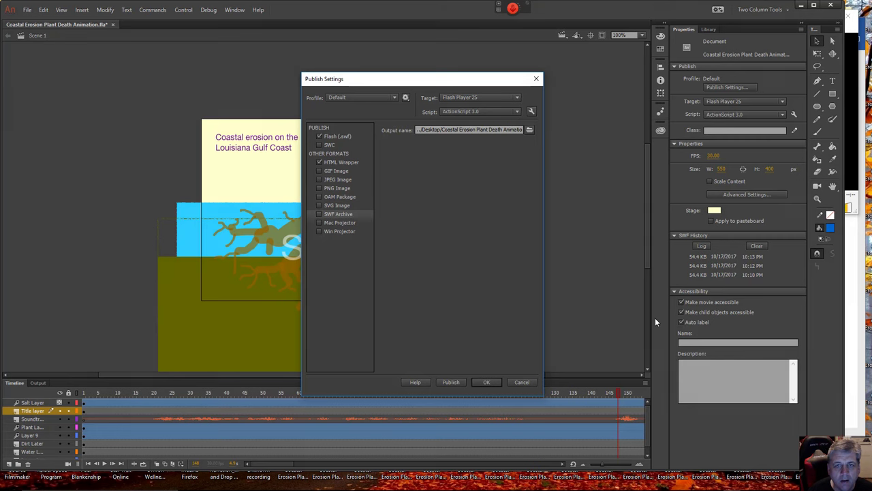
click(453, 383)
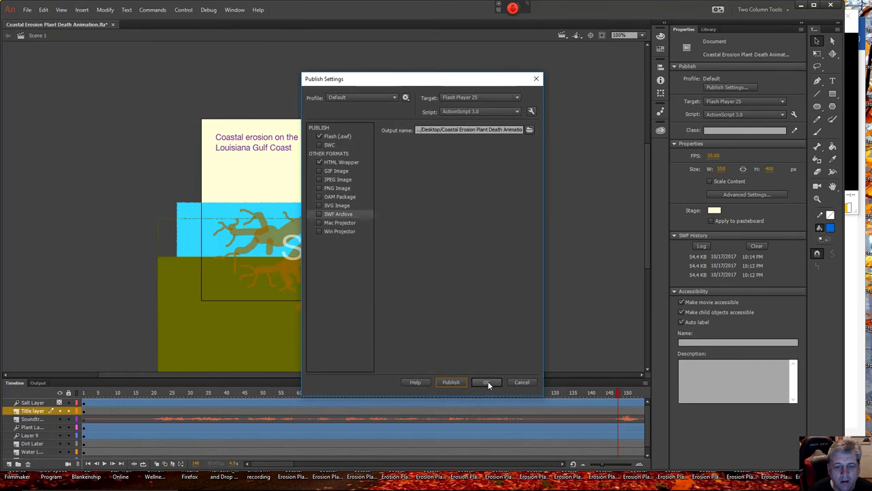
click(487, 380)
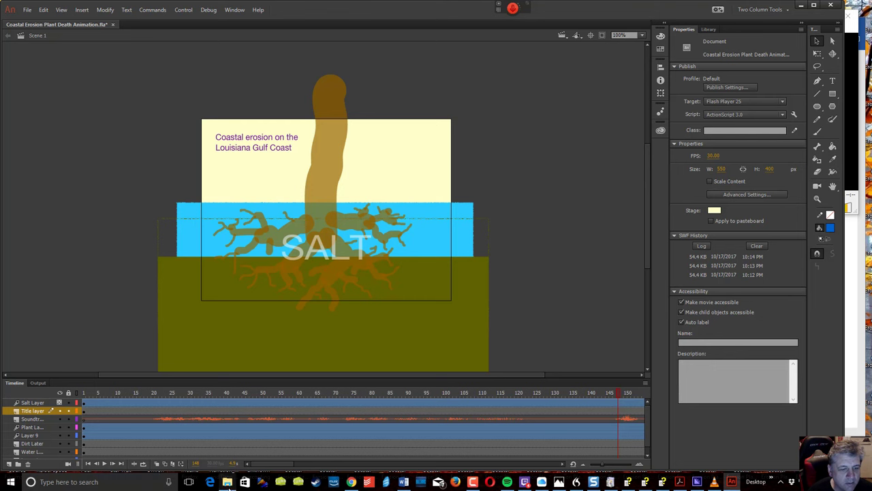
- Switch to File Explorer and open the published SWF from the Desktop, making Adobe Flash Player 25.0 r0 the default app for .swf files
click(227, 482)
click(387, 181)
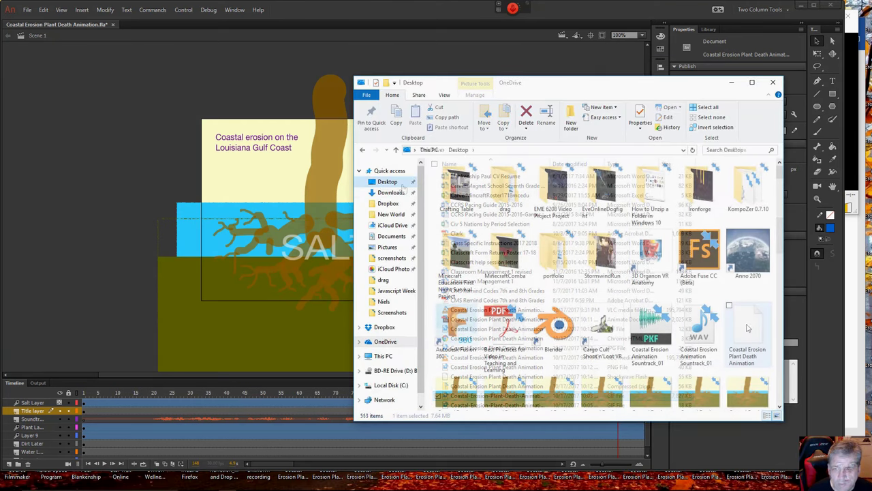
double_click(747, 328)
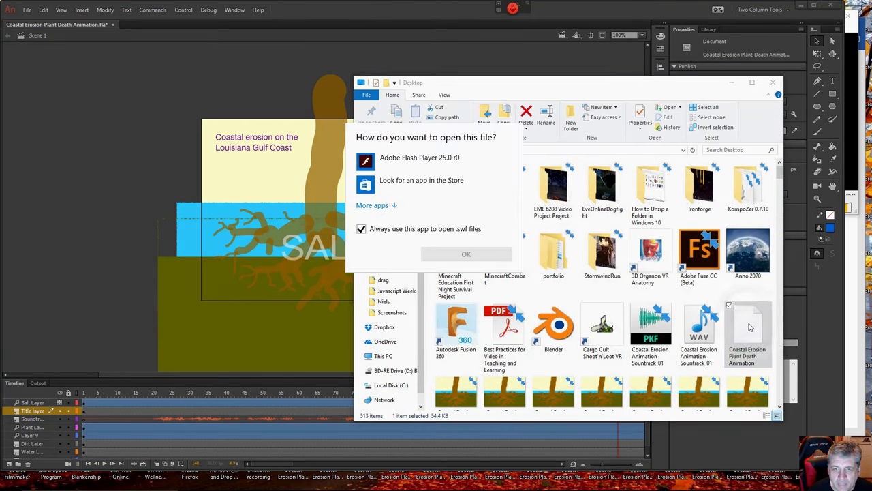
click(403, 162)
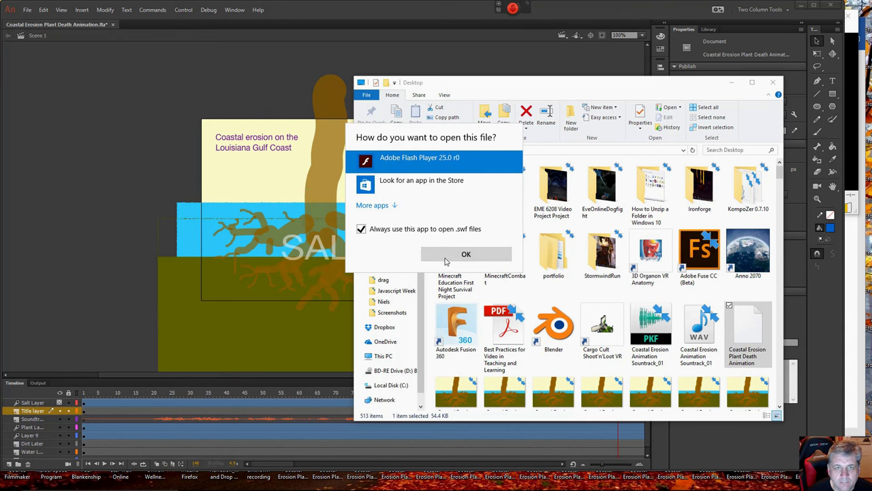
click(446, 261)
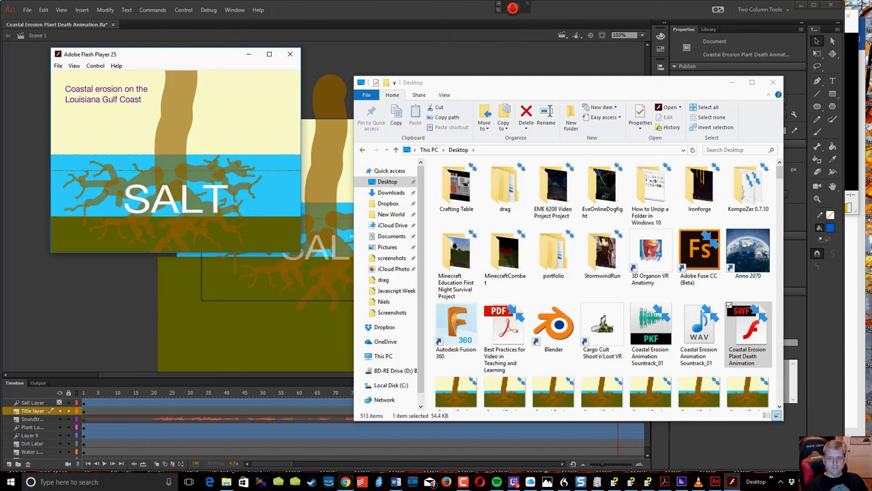
mouse_move(464, 484)
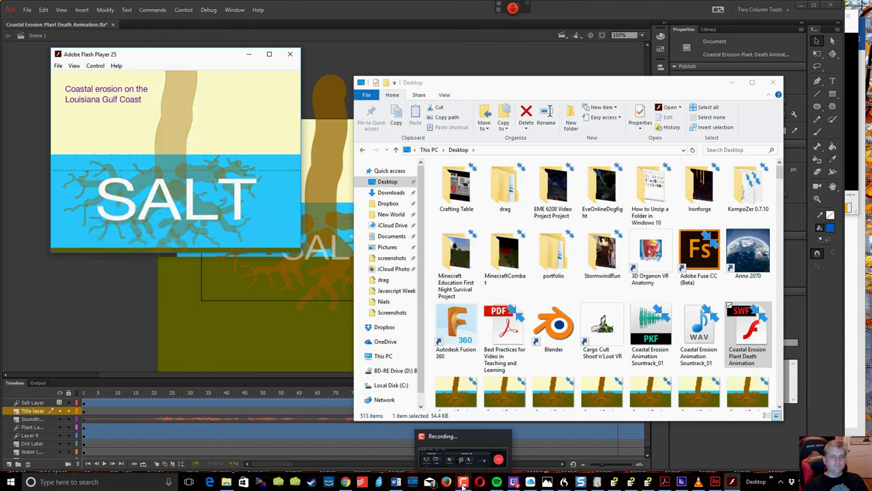
click(463, 482)
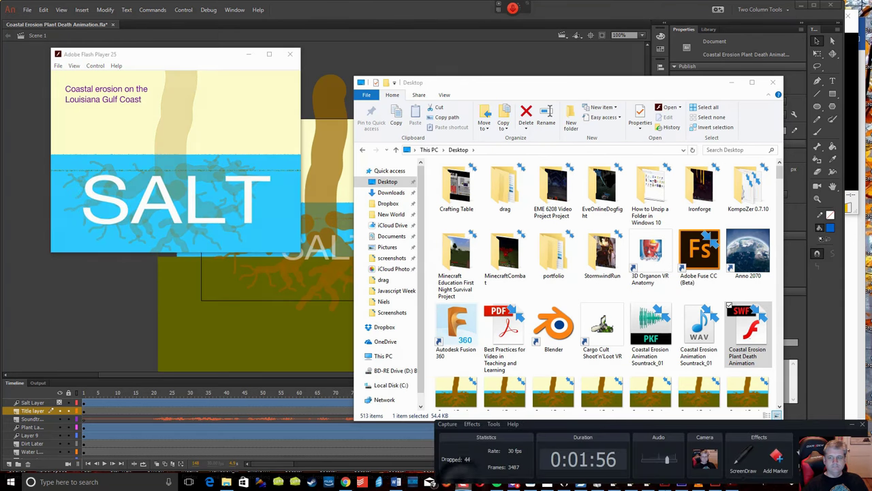